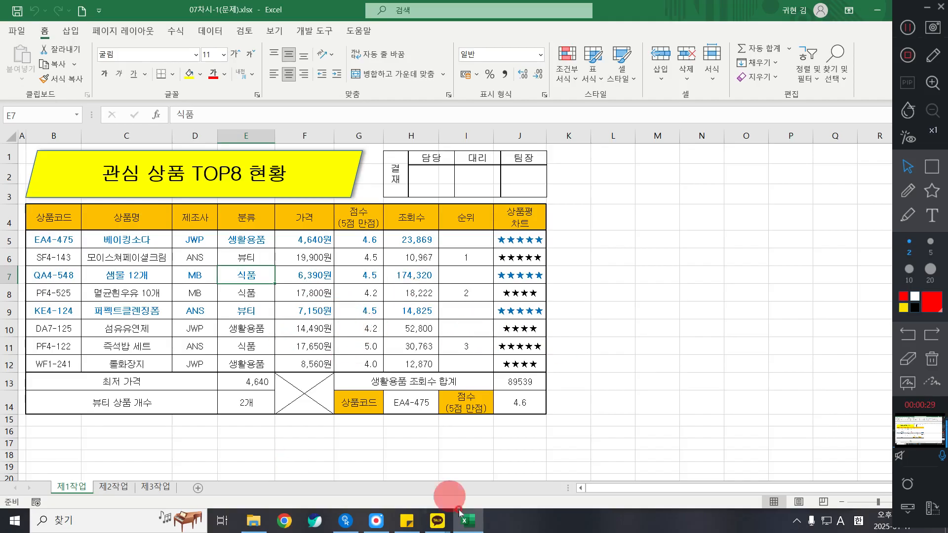
Open 07차시-1(문제).xlsx and view the finished chart on the 제4작업 sheet of 07차시-1(완성).xlsx.
{"action": "left_click", "coordinate": [253, 525]}
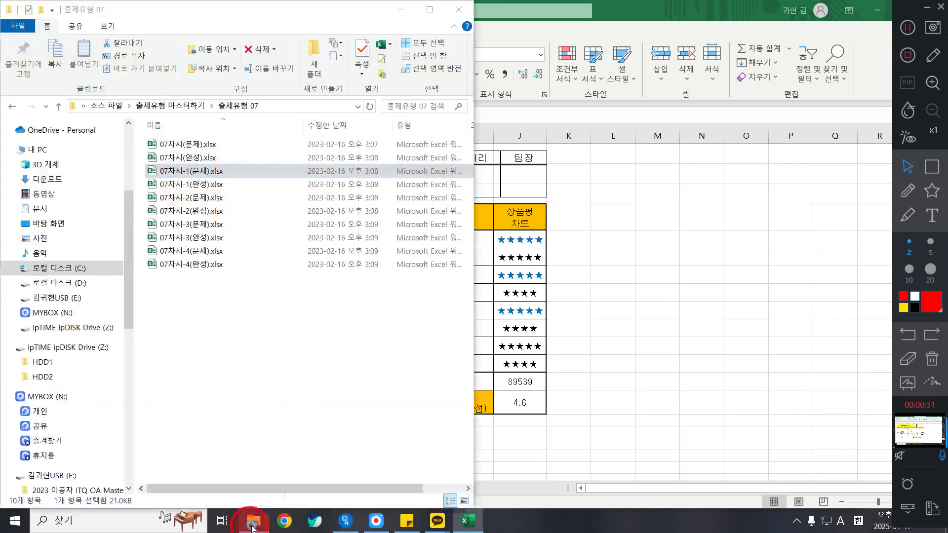
{"action": "double_click", "coordinate": [182, 173]}
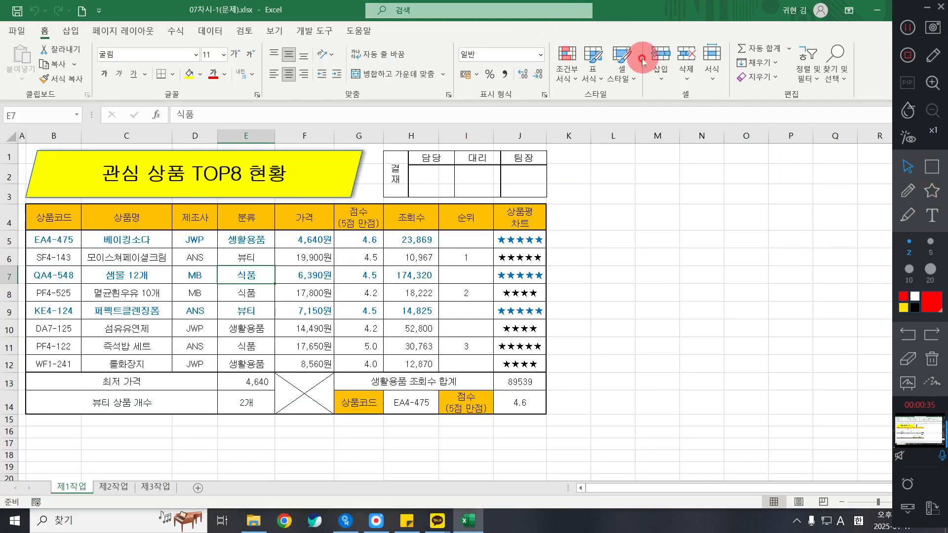
{"action": "scroll", "coordinate": [434, 347], "scroll_direction": "down", "scroll_amount": 3}
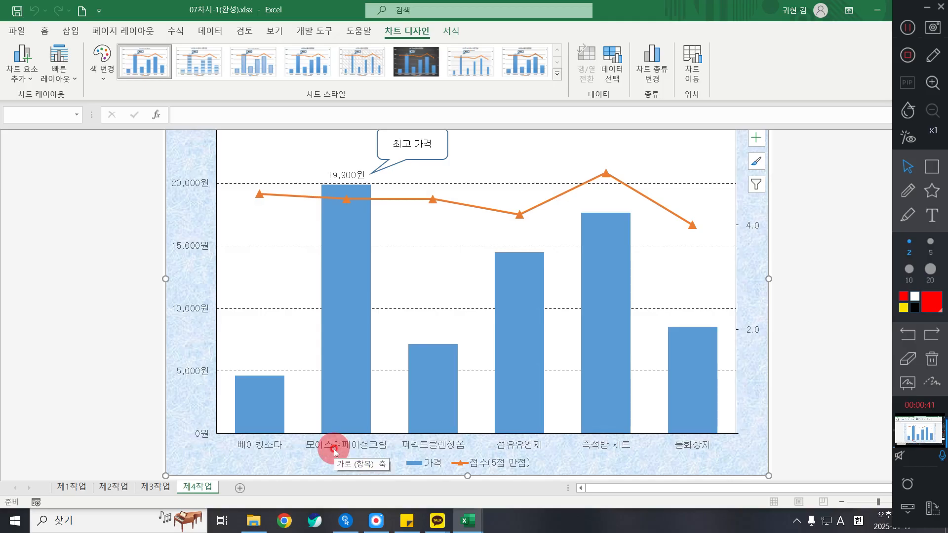
{"action": "left_click", "coordinate": [467, 519]}
{"action": "left_click", "coordinate": [401, 471]}
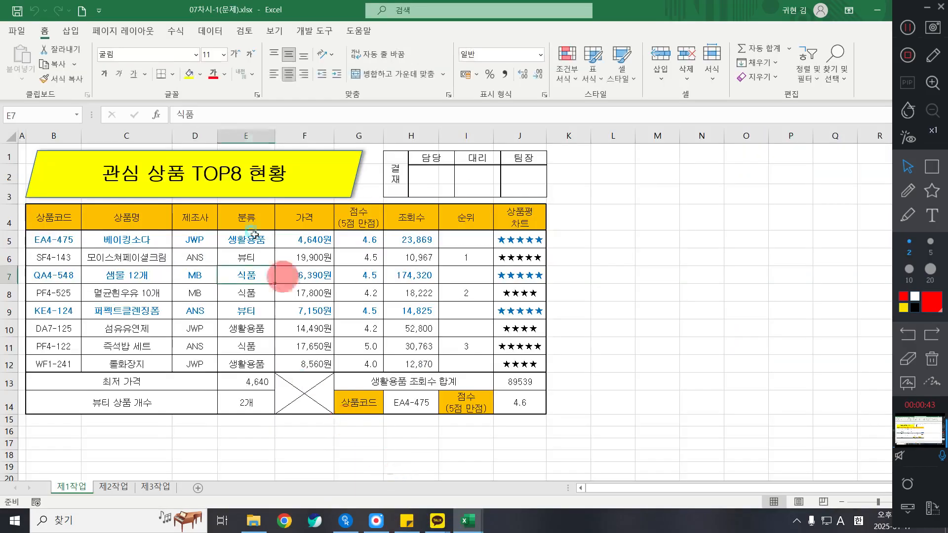
Compare the product names in C4:C12 with the category axis of the finished chart in 07차시-1(완성).xlsx, and return to the problem workbook.
{"action": "left_click_drag", "start_coordinate": [126, 217], "coordinate": [127, 364]}
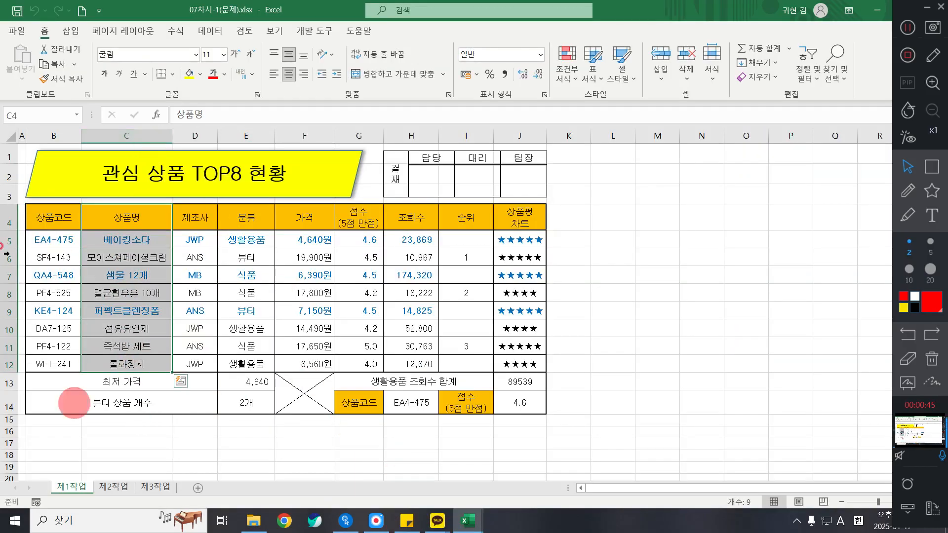
{"action": "left_click", "coordinate": [466, 519]}
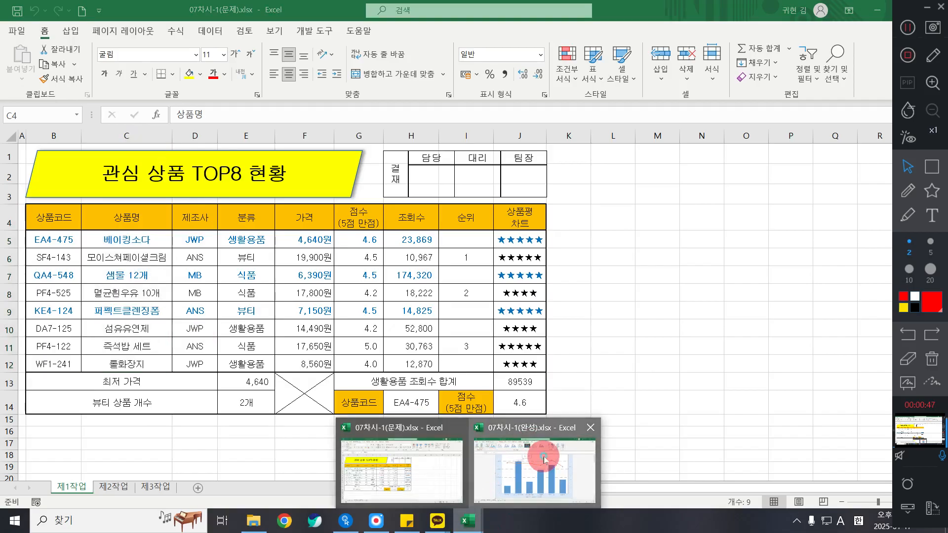
{"action": "left_click", "coordinate": [544, 460]}
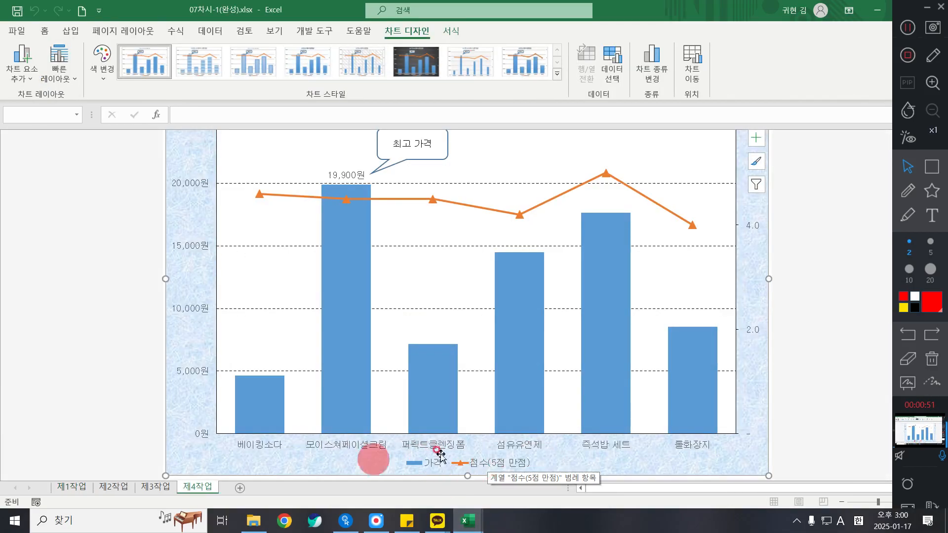
{"action": "scroll", "coordinate": [583, 349], "scroll_direction": "down", "scroll_amount": 1}
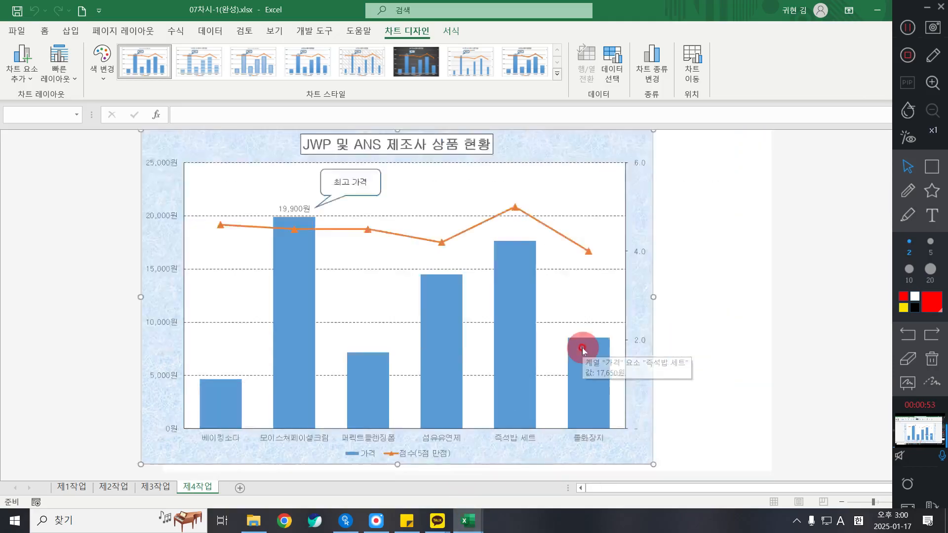
{"action": "scroll", "coordinate": [582, 348], "scroll_direction": "down", "scroll_amount": 1}
{"action": "mouse_move", "coordinate": [470, 516]}
{"action": "left_click", "coordinate": [360, 464]}
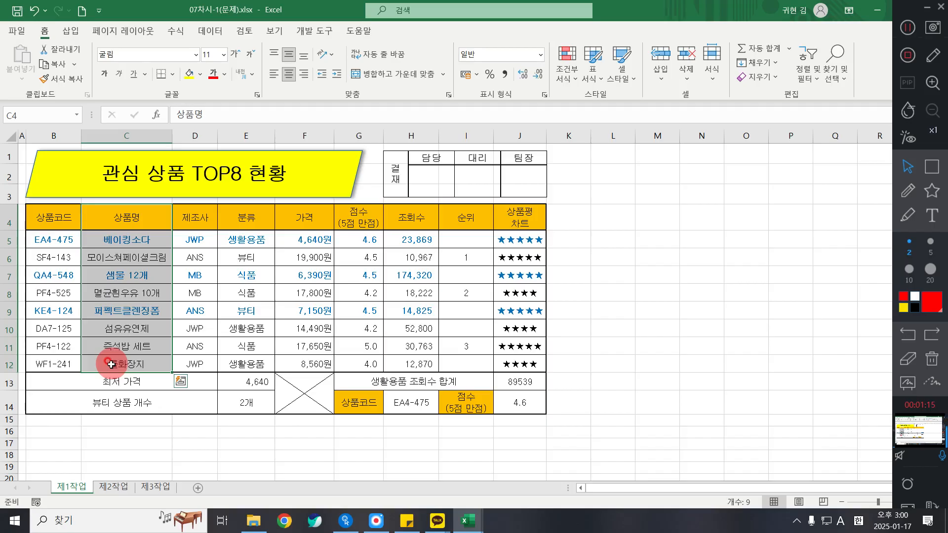
{"action": "left_click_drag", "start_coordinate": [129, 217], "coordinate": [137, 360]}
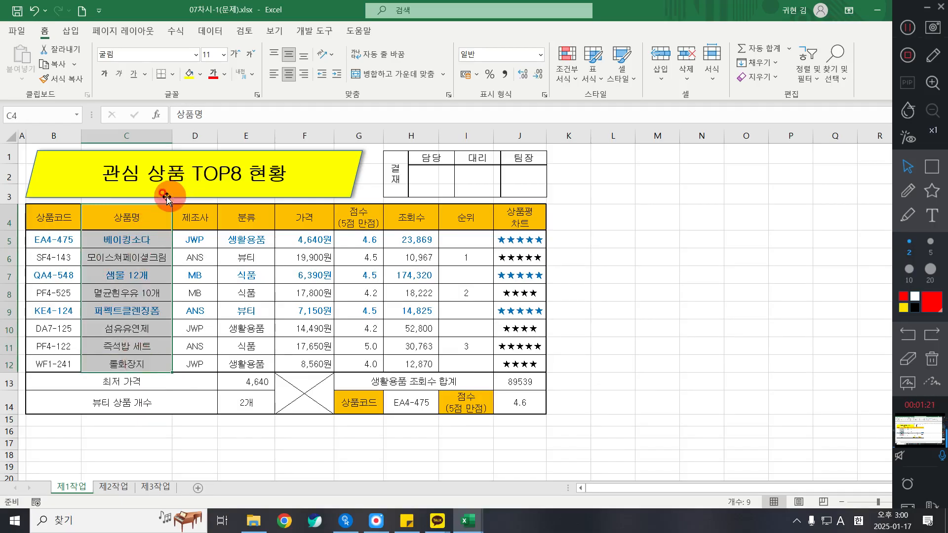
{"action": "left_click", "coordinate": [132, 218]}
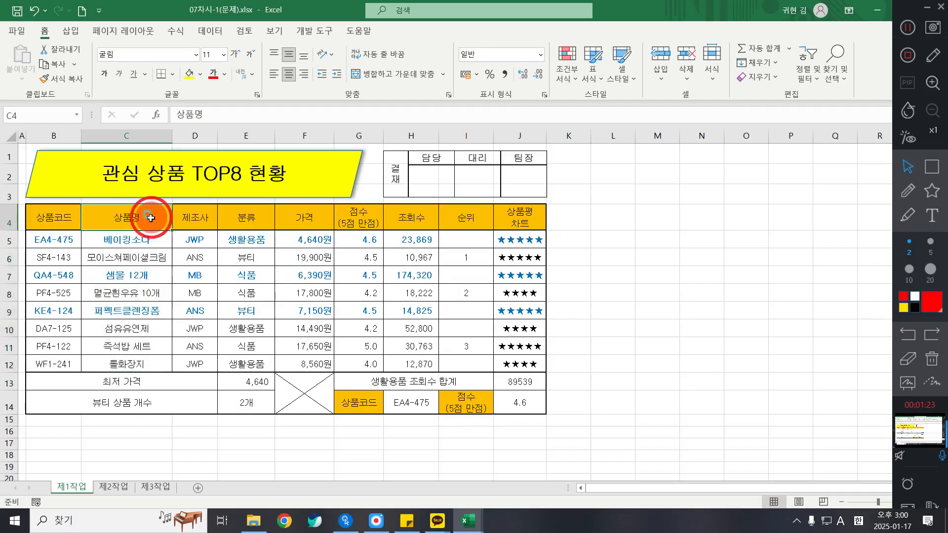
{"action": "left_click_drag", "start_coordinate": [127, 225], "coordinate": [138, 275]}
{"action": "left_click_drag", "start_coordinate": [125, 328], "coordinate": [117, 365]}
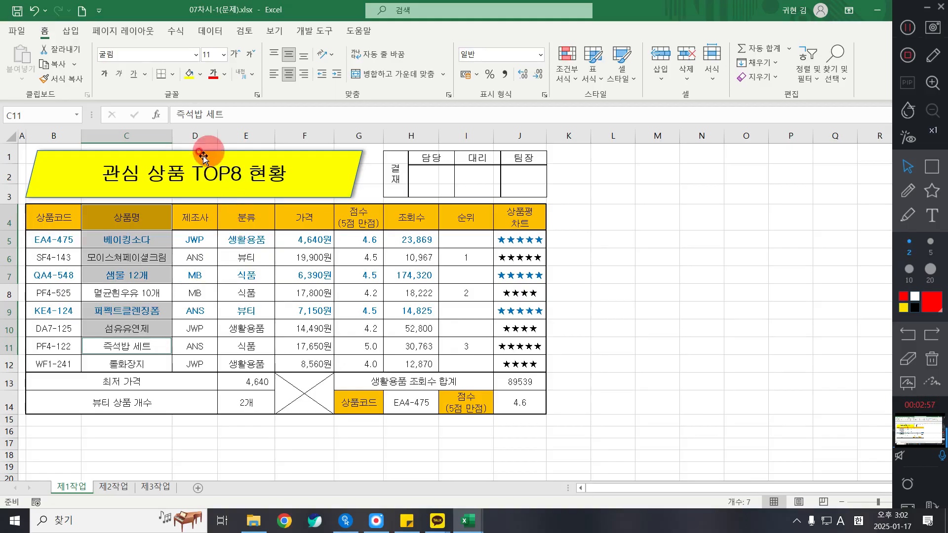
{"action": "left_click_drag", "start_coordinate": [149, 221], "coordinate": [138, 364]}
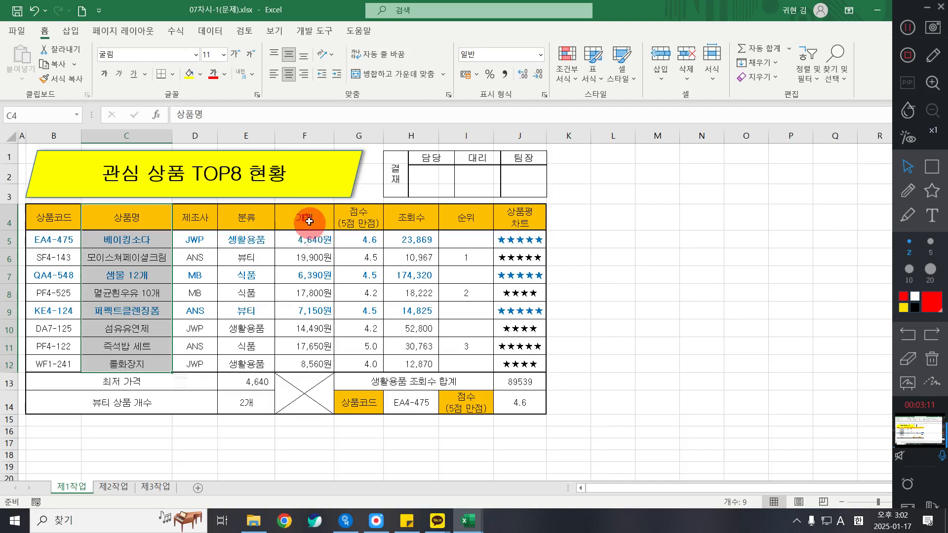
{"action": "left_click_drag", "start_coordinate": [288, 223], "coordinate": [296, 360]}
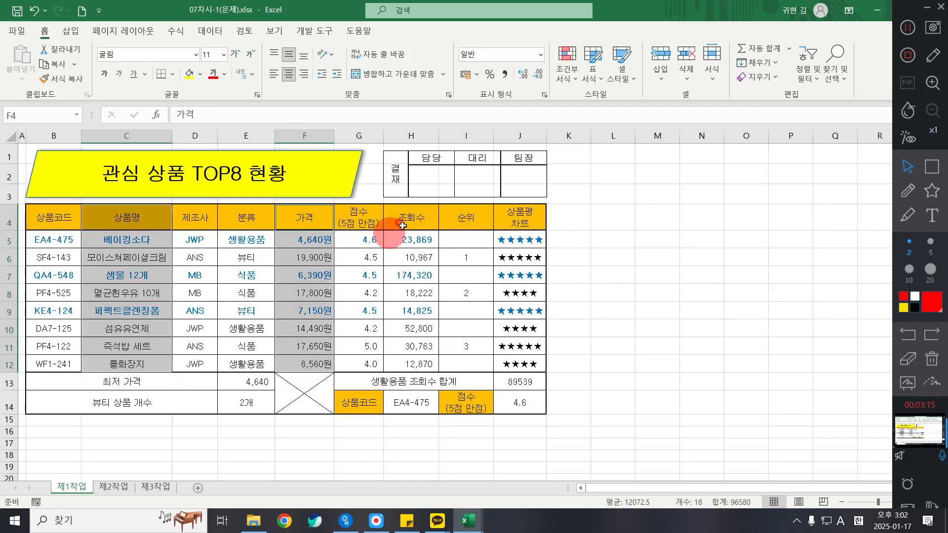
{"action": "left_click", "coordinate": [365, 218], "text": "ctrl"}
{"action": "left_click_drag", "start_coordinate": [363, 240], "coordinate": [362, 365]}
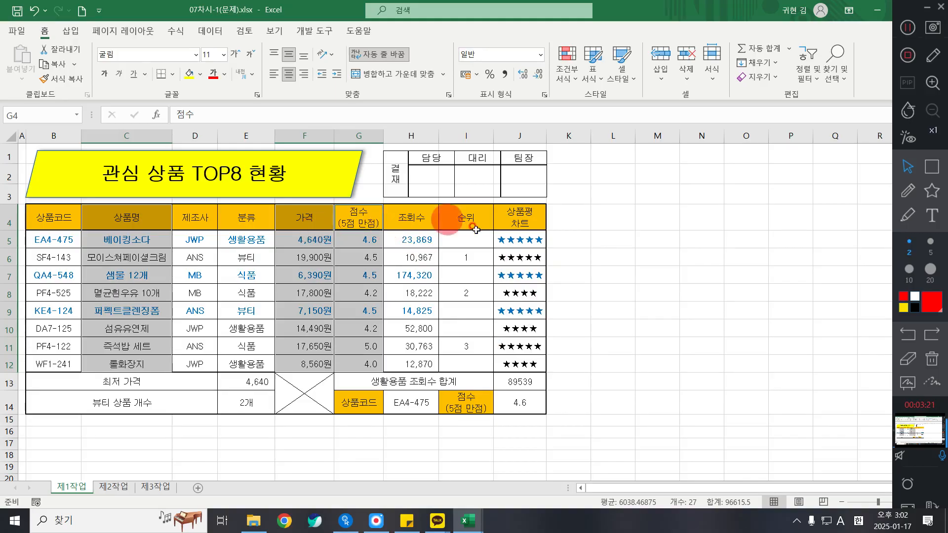
Select the 상품명, 점수 and 가격 ranges C4:C12, G4:G12 and F4:F12, and choose a combo (혼합) chart for them.
{"action": "left_click_drag", "start_coordinate": [134, 211], "coordinate": [136, 356]}
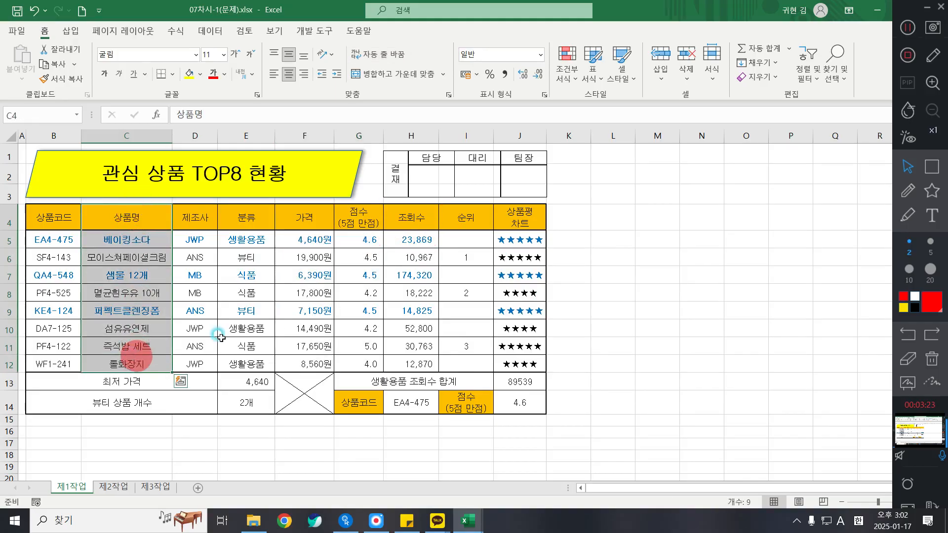
{"action": "left_click_drag", "start_coordinate": [148, 216], "coordinate": [127, 358]}
{"action": "left_click_drag", "start_coordinate": [359, 217], "coordinate": [359, 364], "text": "ctrl"}
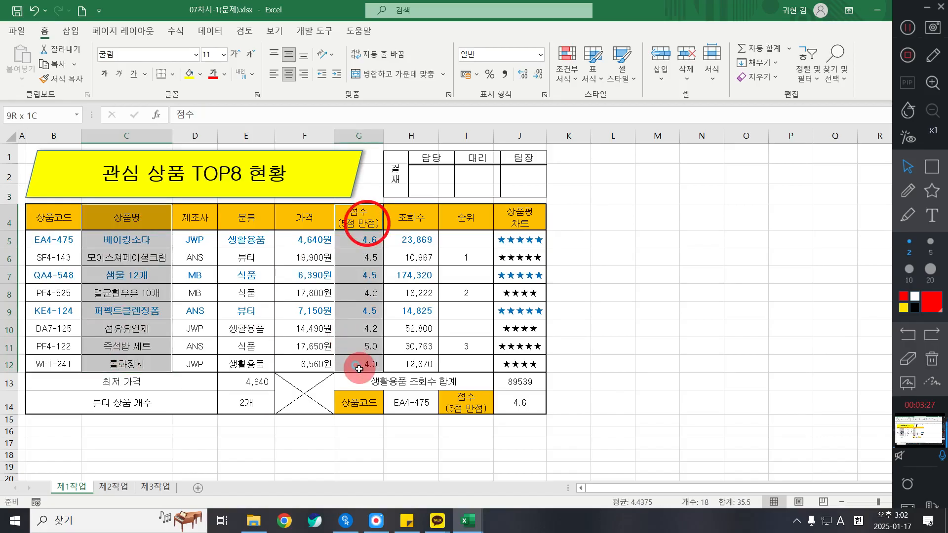
{"action": "left_click_drag", "start_coordinate": [300, 221], "coordinate": [283, 332], "text": "ctrl"}
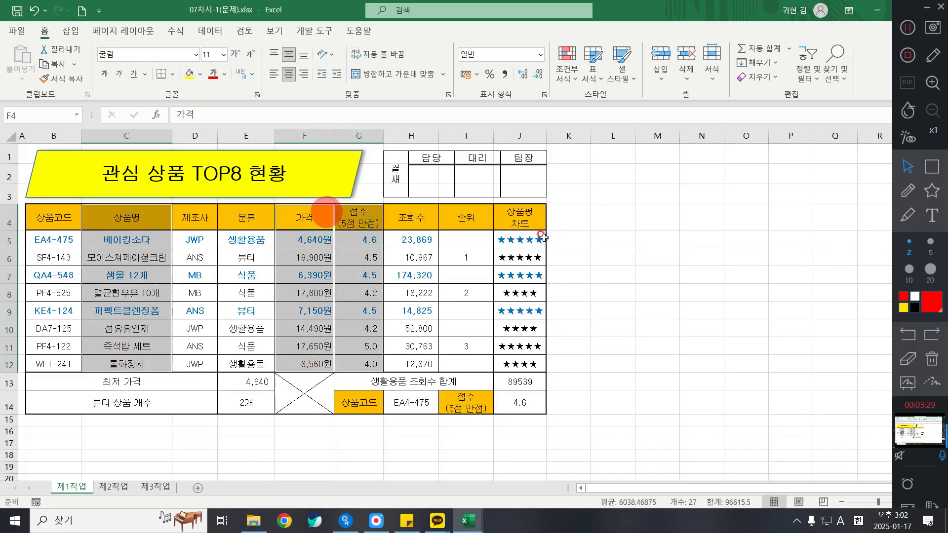
{"action": "left_click", "coordinate": [258, 94]}
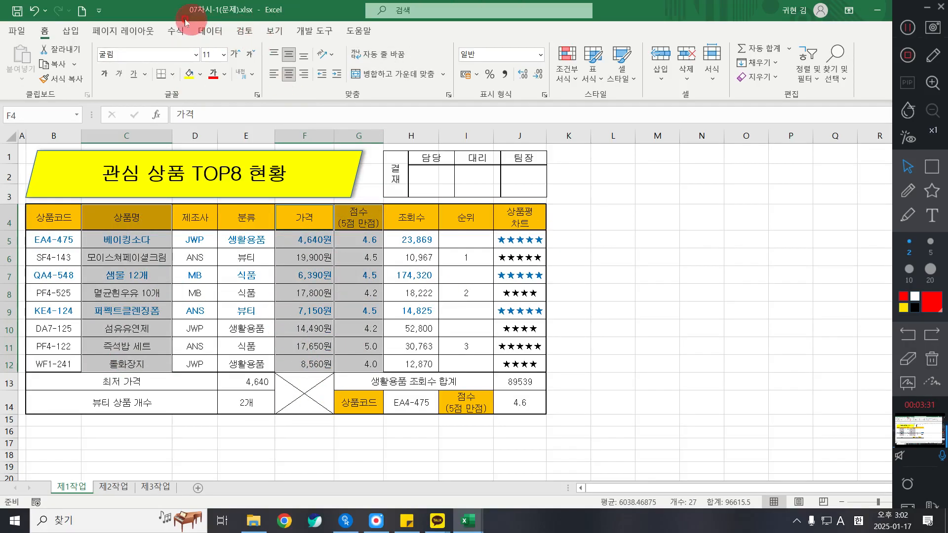
{"action": "left_click", "coordinate": [75, 33]}
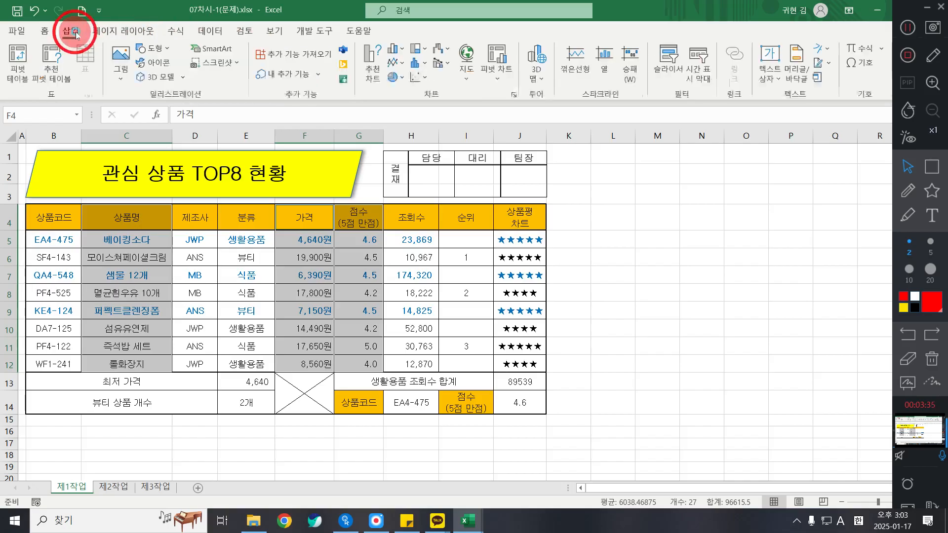
{"action": "left_click", "coordinate": [368, 61]}
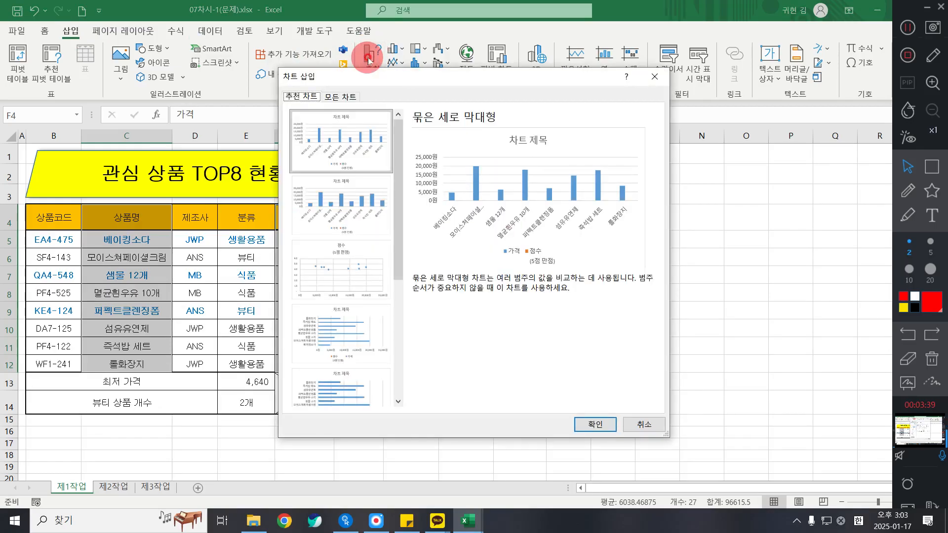
{"action": "left_click", "coordinate": [342, 92]}
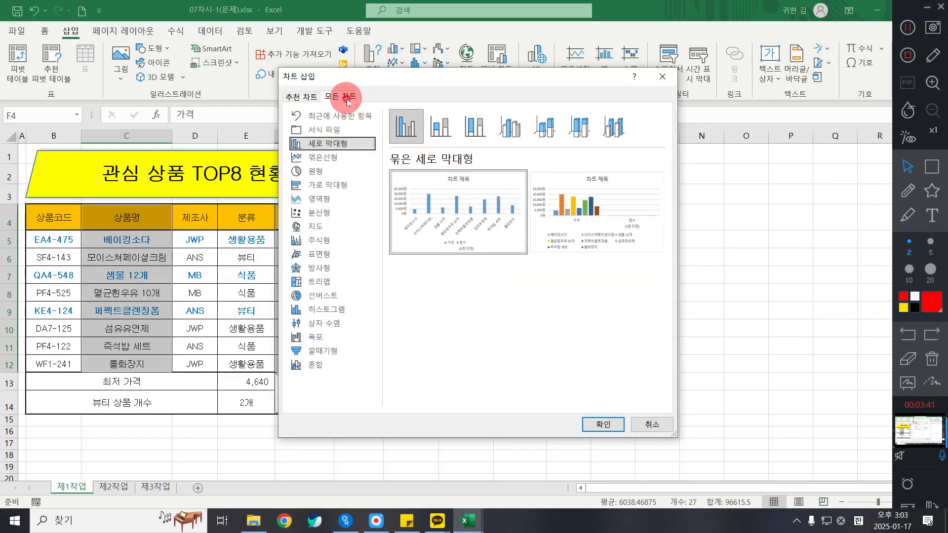
{"action": "left_click", "coordinate": [339, 366]}
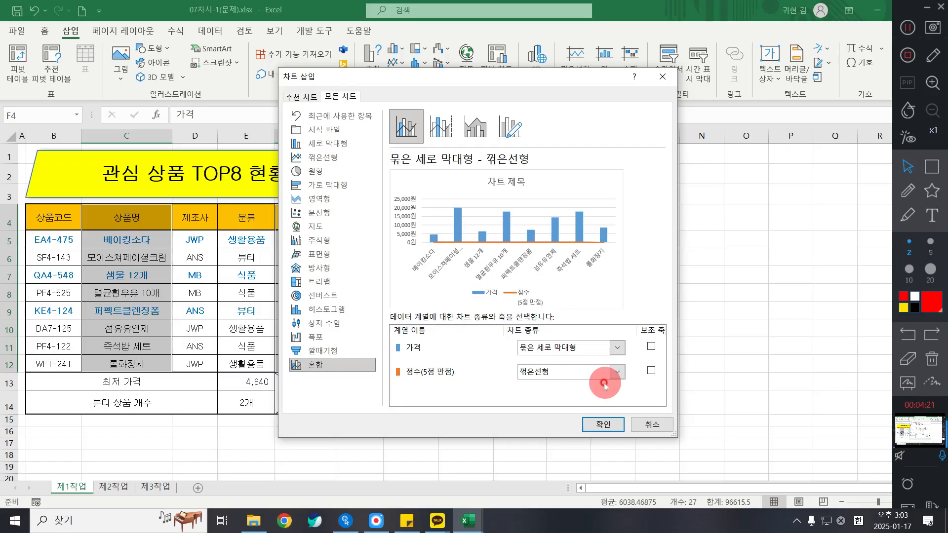
Set the 점수(5점 만점) series to a line with markers on the secondary axis and create the combo chart.
{"action": "left_click", "coordinate": [578, 378]}
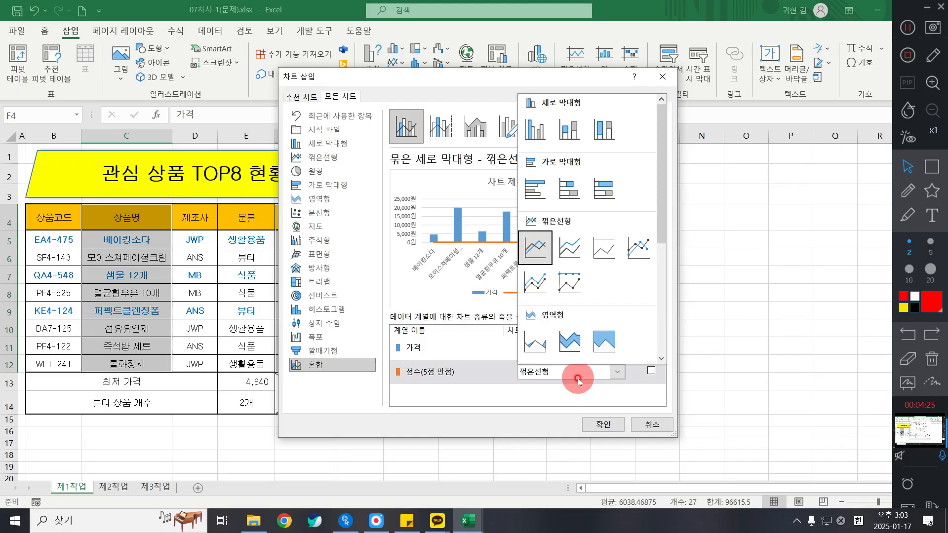
{"action": "left_click", "coordinate": [640, 247]}
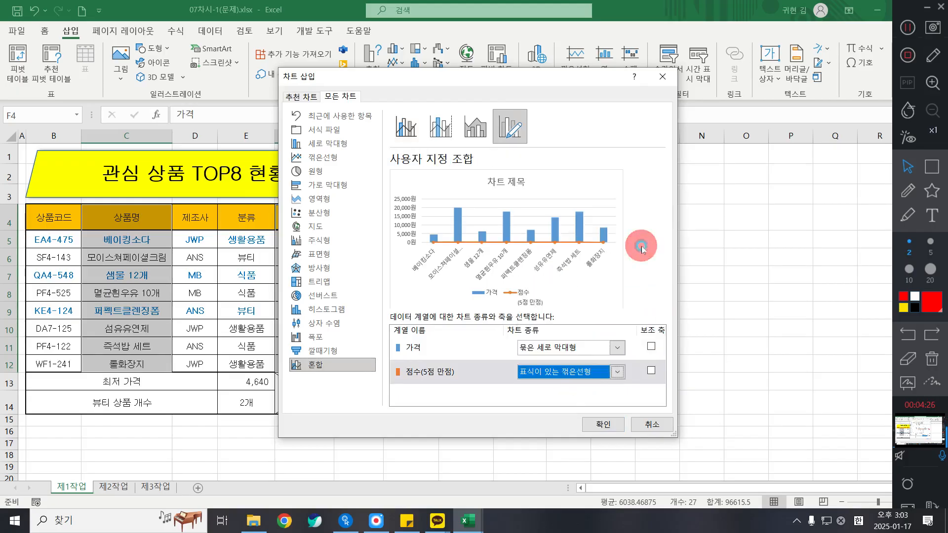
{"action": "left_click", "coordinate": [651, 371]}
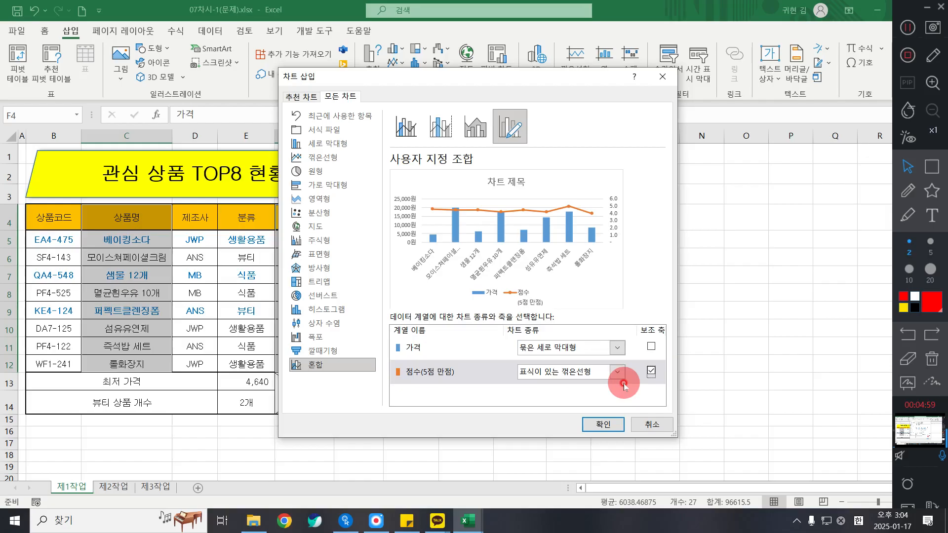
{"action": "left_click", "coordinate": [613, 431]}
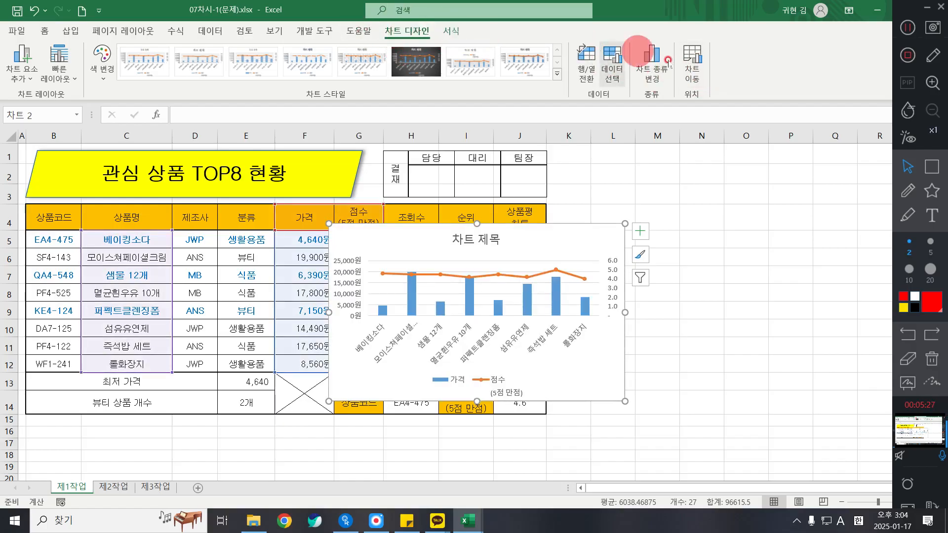
Move the chart to a new chart sheet named 제4작업.
{"action": "left_click", "coordinate": [693, 64]}
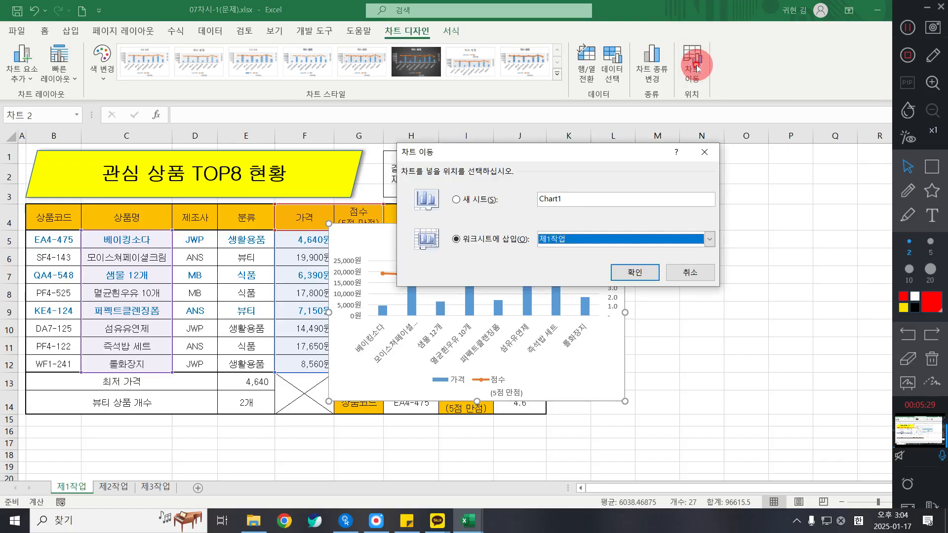
{"action": "left_click", "coordinate": [465, 201]}
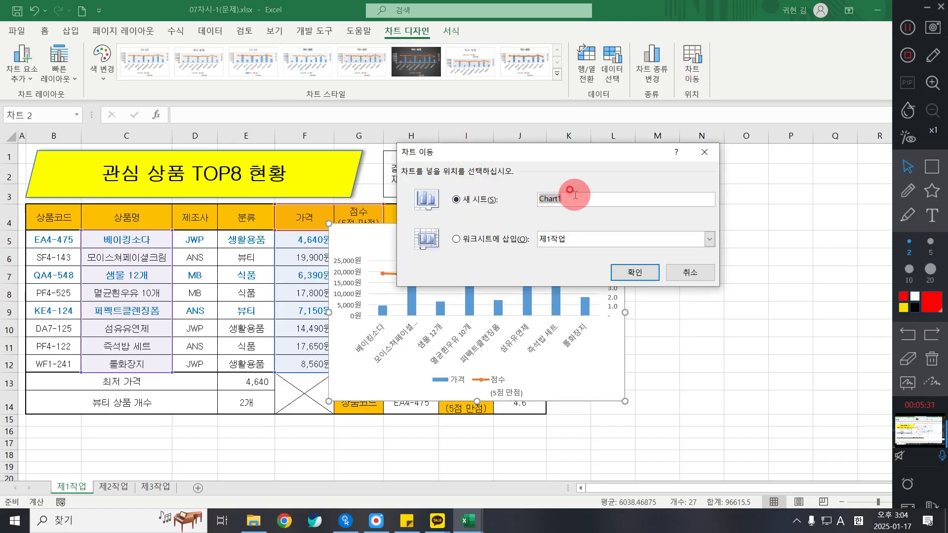
{"action": "type", "text": "제4ㅈ작업"}
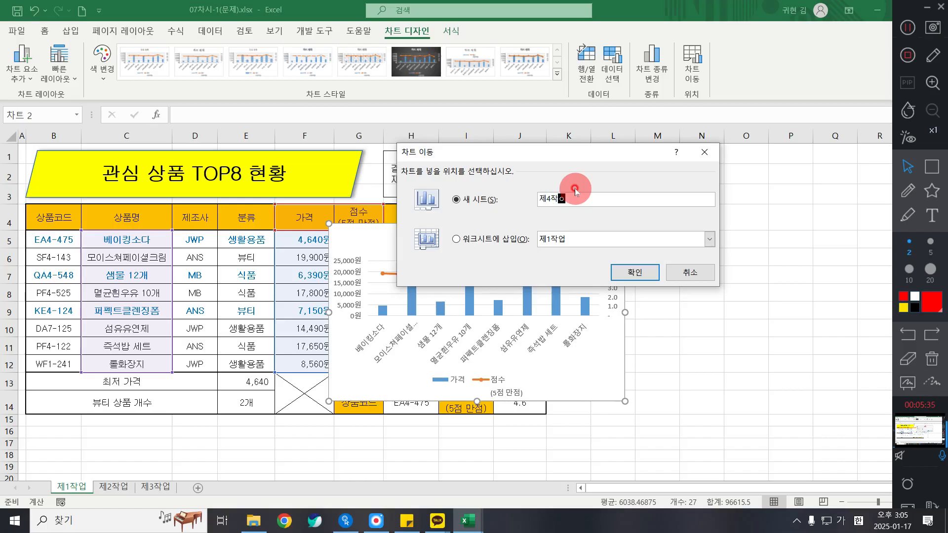
{"action": "key", "text": "Return"}
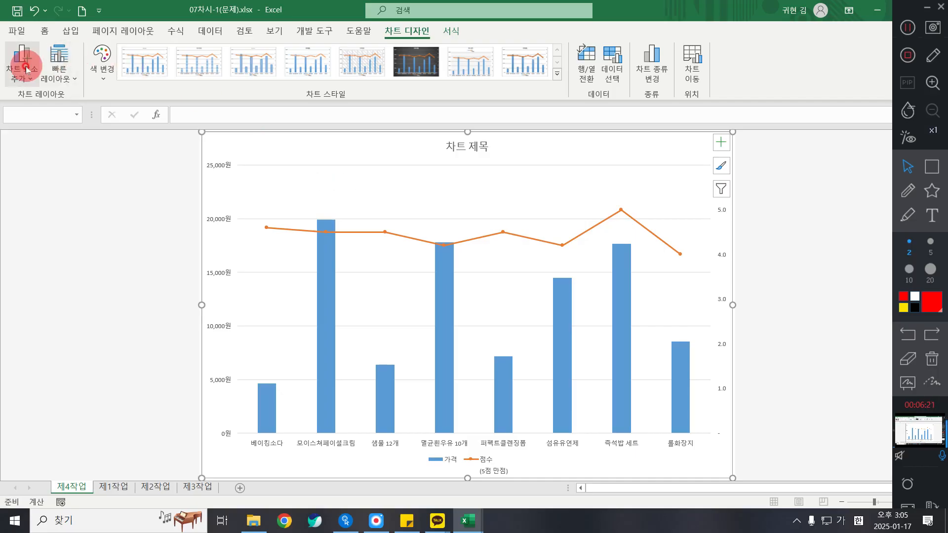
Apply the third quick layout preset to the chart on the 제4작업 sheet.
{"action": "left_click", "coordinate": [64, 69]}
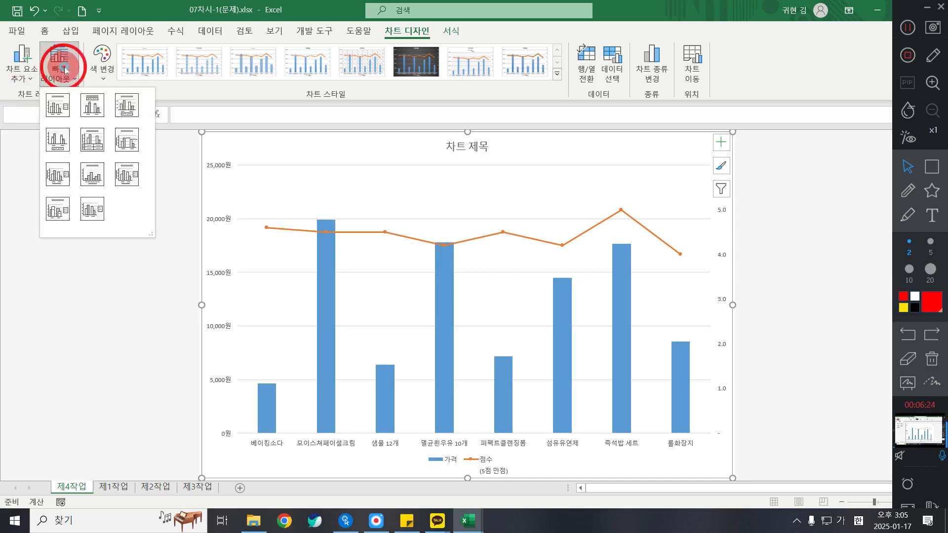
{"action": "left_click", "coordinate": [133, 107]}
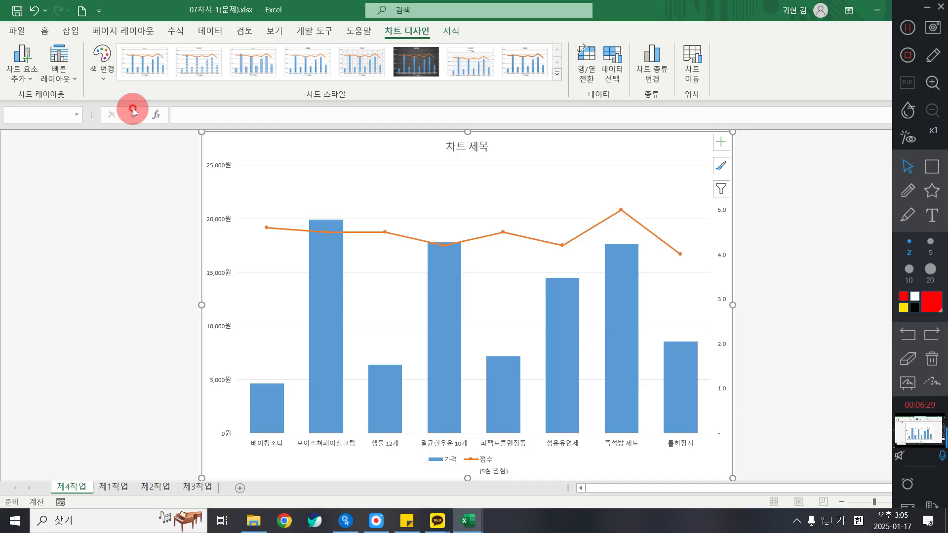
{"action": "left_click", "coordinate": [66, 66]}
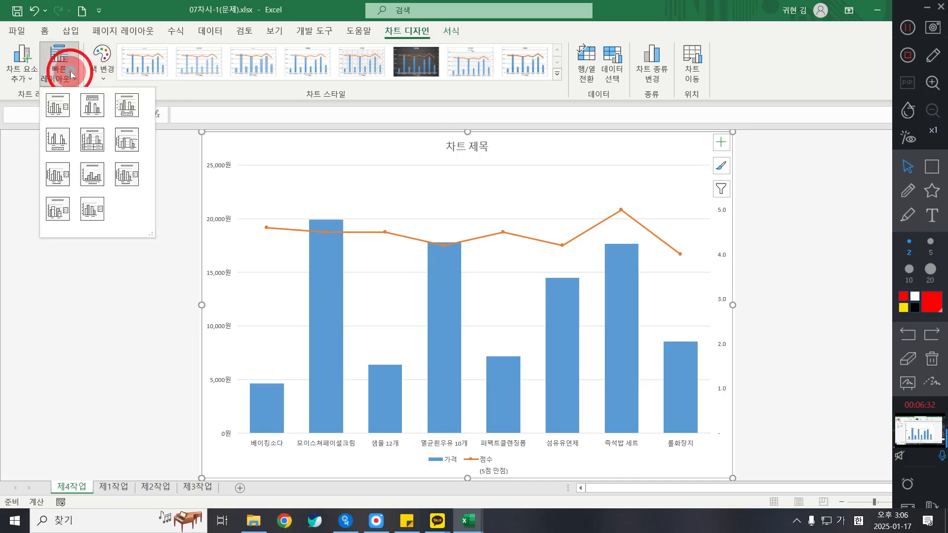
{"action": "left_click", "coordinate": [126, 105]}
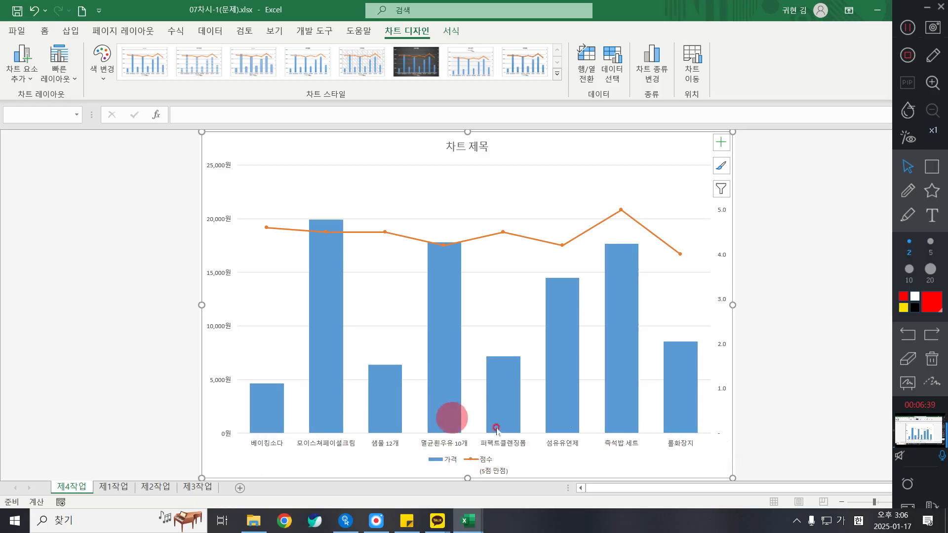
Filter the 샘물 12개 and 멸균흰우유 10개 categories out of the chart.
{"action": "left_click", "coordinate": [720, 190]}
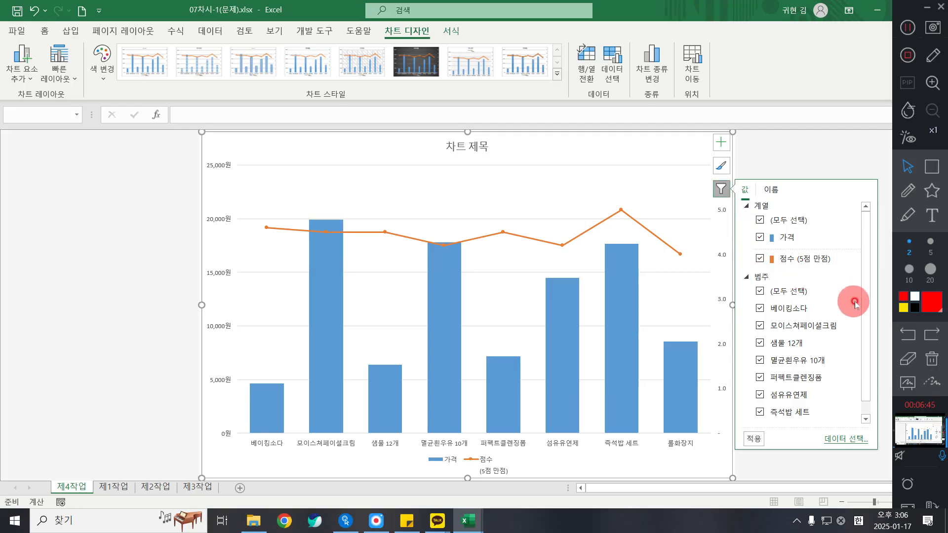
{"action": "left_click_drag", "start_coordinate": [870, 310], "coordinate": [871, 340]}
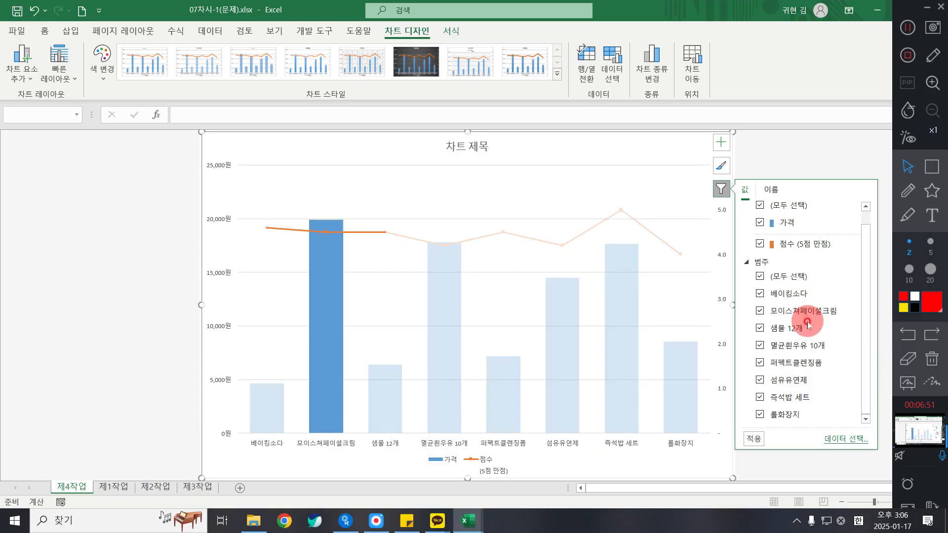
{"action": "left_click", "coordinate": [761, 330]}
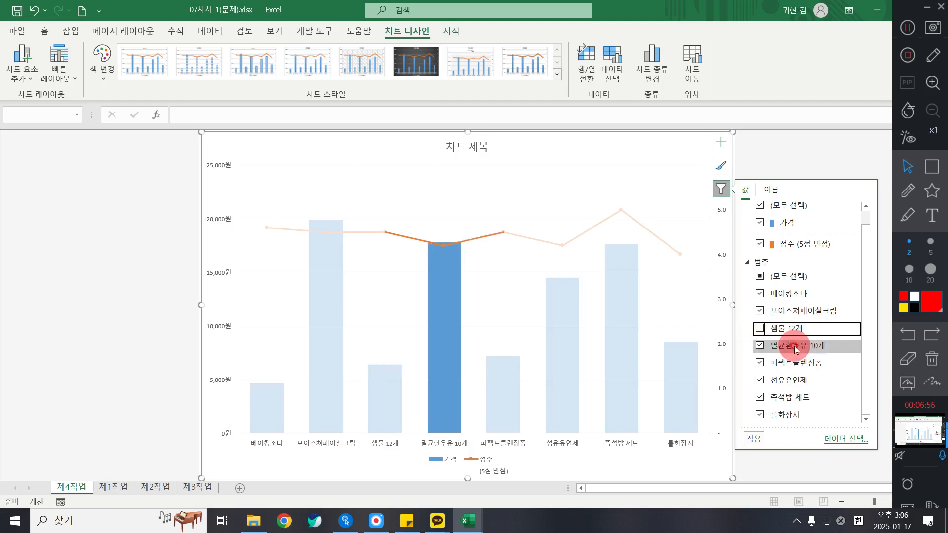
{"action": "left_click", "coordinate": [761, 346]}
{"action": "left_click", "coordinate": [753, 439]}
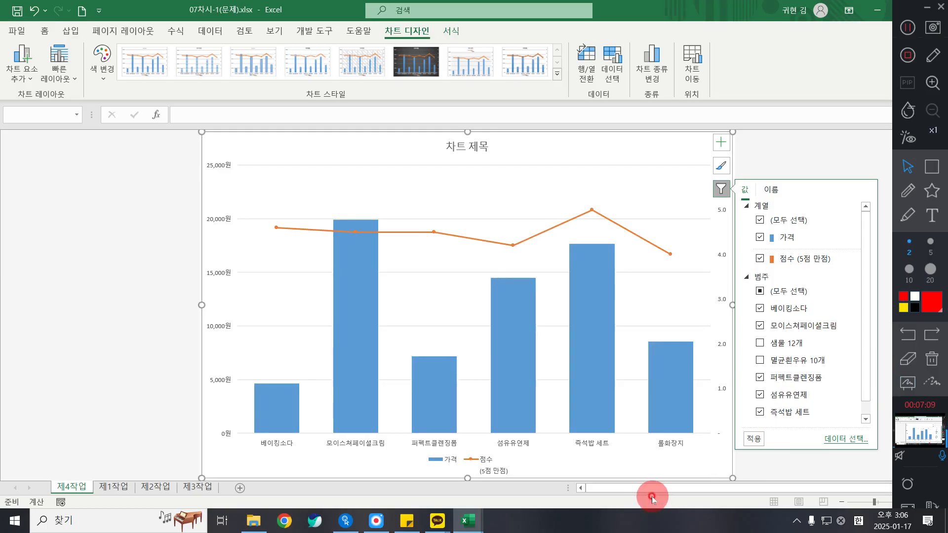
{"action": "left_click", "coordinate": [721, 190]}
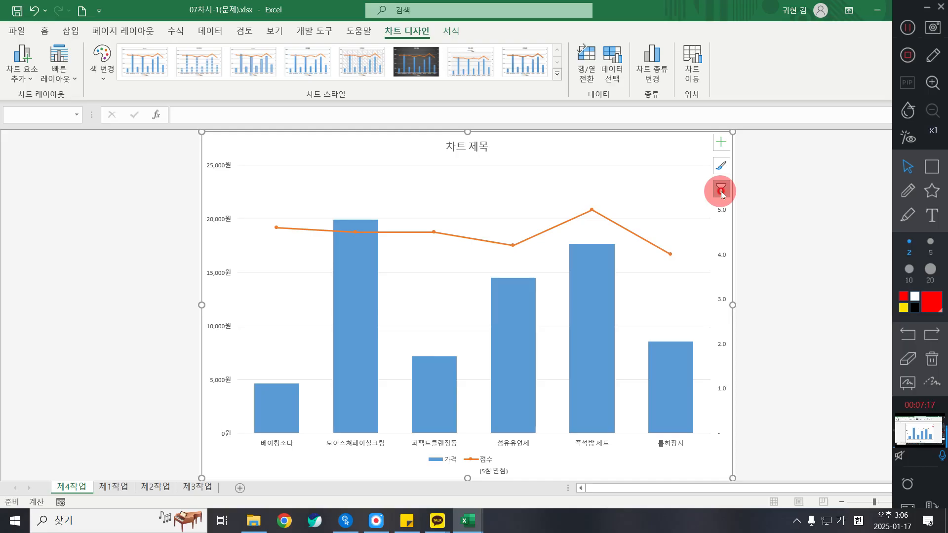
Set the font of the whole chart area to 굴림 at size 11.
{"action": "left_click", "coordinate": [344, 152]}
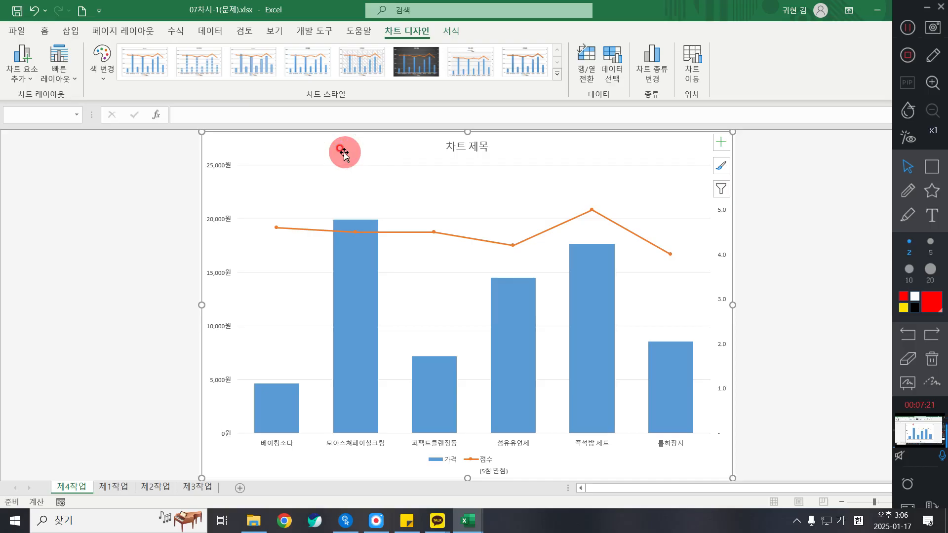
{"action": "left_click", "coordinate": [43, 33]}
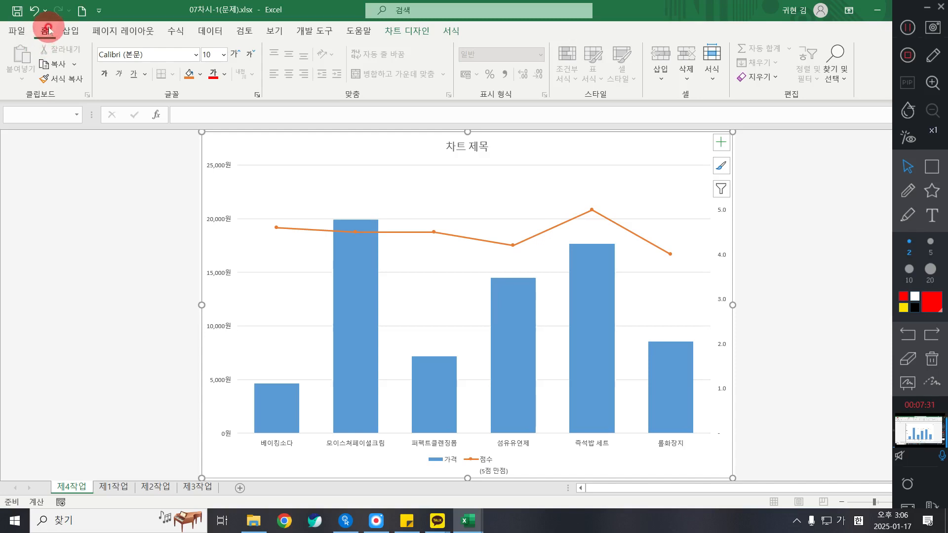
{"action": "left_click", "coordinate": [162, 53]}
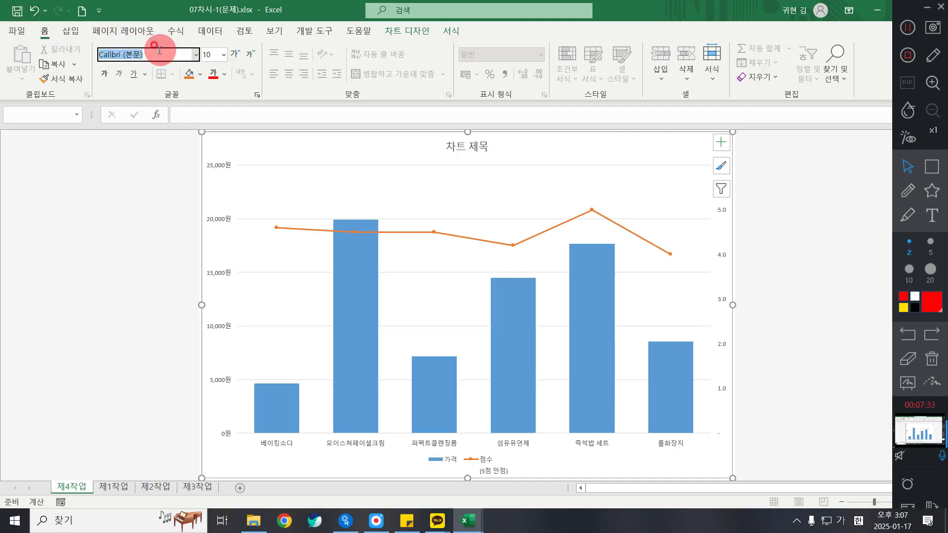
{"action": "type", "text": "귀"}
{"action": "key", "text": "BackSpace"}
{"action": "type", "text": "굴림"}
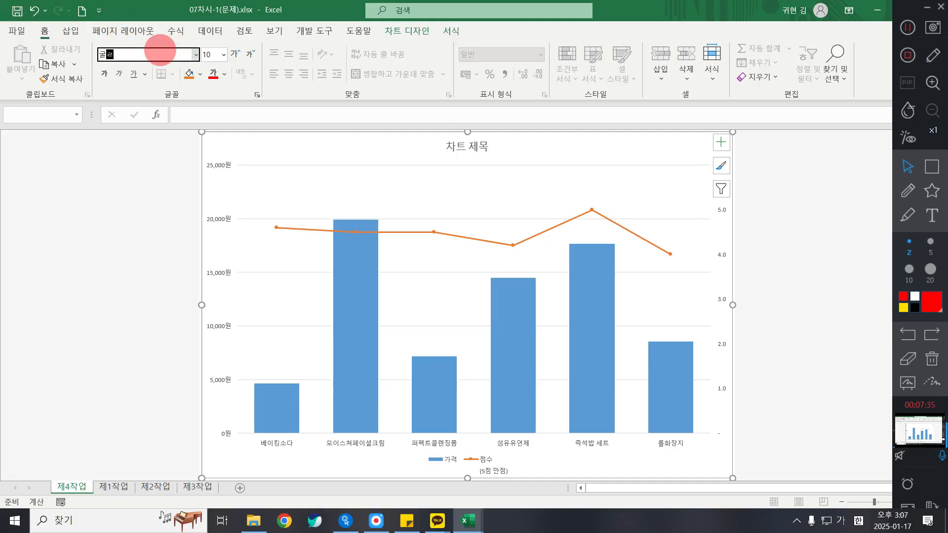
{"action": "key", "text": "Return"}
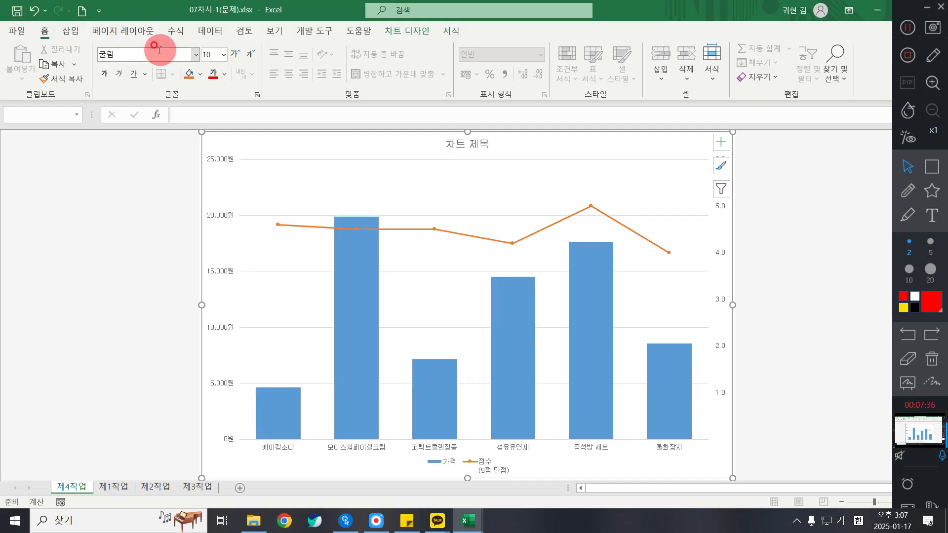
{"action": "left_click", "coordinate": [211, 53]}
{"action": "type", "text": "11"}
{"action": "key", "text": "Return"}
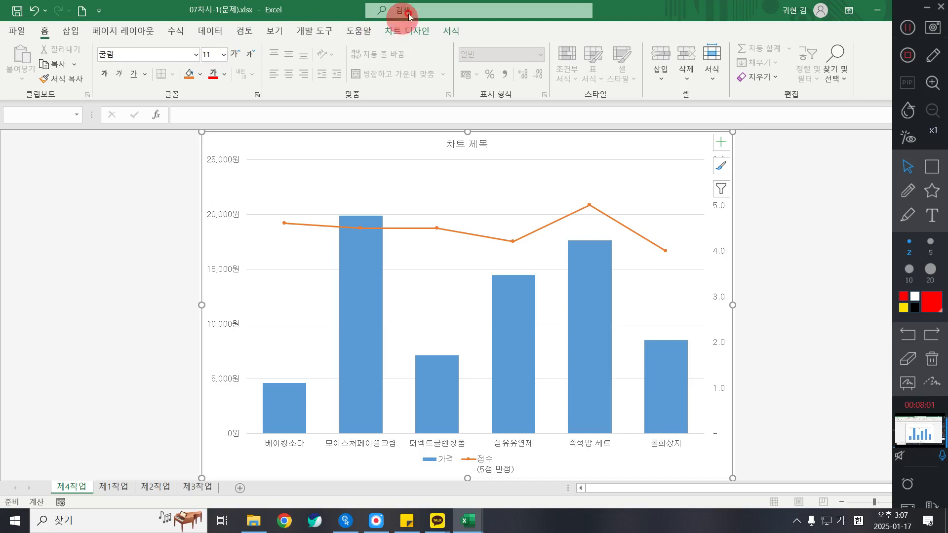
Fill the chart area with the 파랑 박엽지 (blue tissue paper) texture.
{"action": "left_click", "coordinate": [408, 30]}
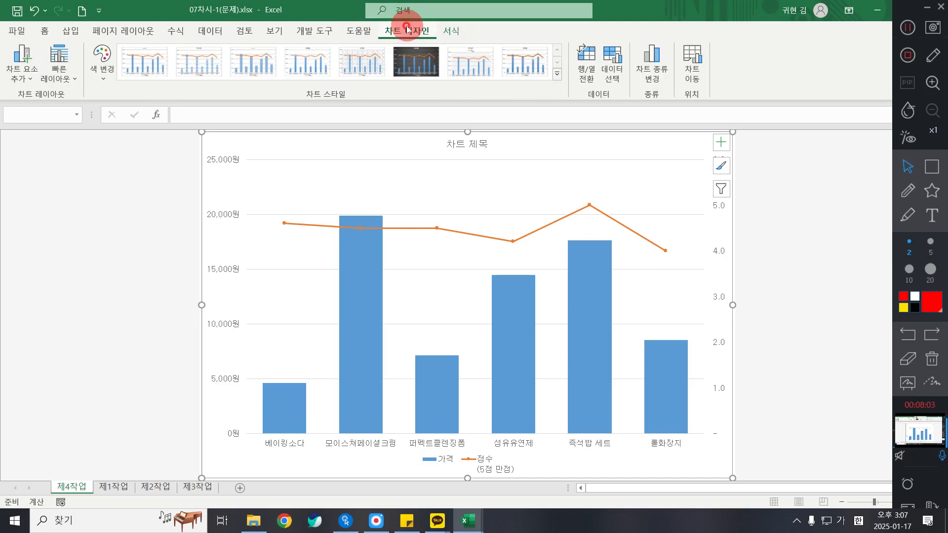
{"action": "left_click", "coordinate": [445, 33]}
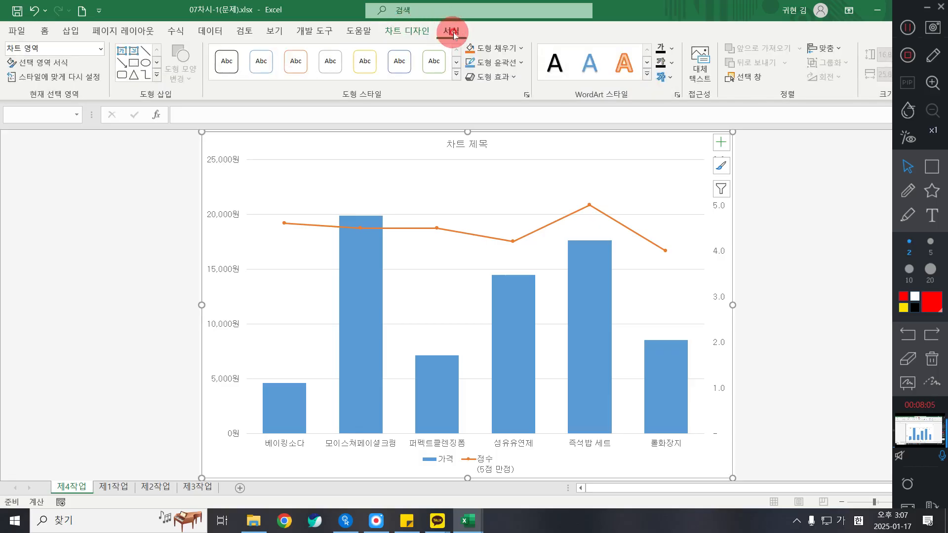
{"action": "left_click", "coordinate": [453, 32]}
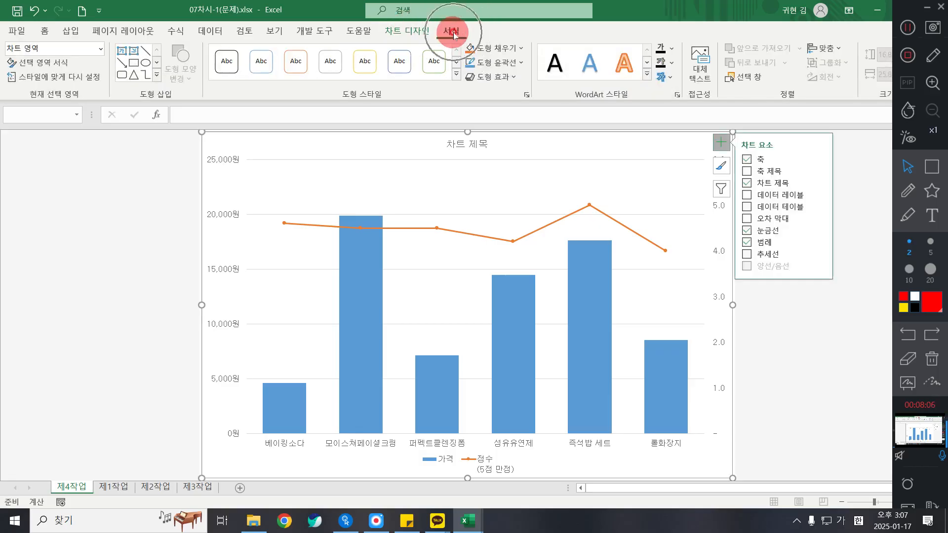
{"action": "left_click", "coordinate": [490, 47]}
{"action": "left_click", "coordinate": [721, 143]}
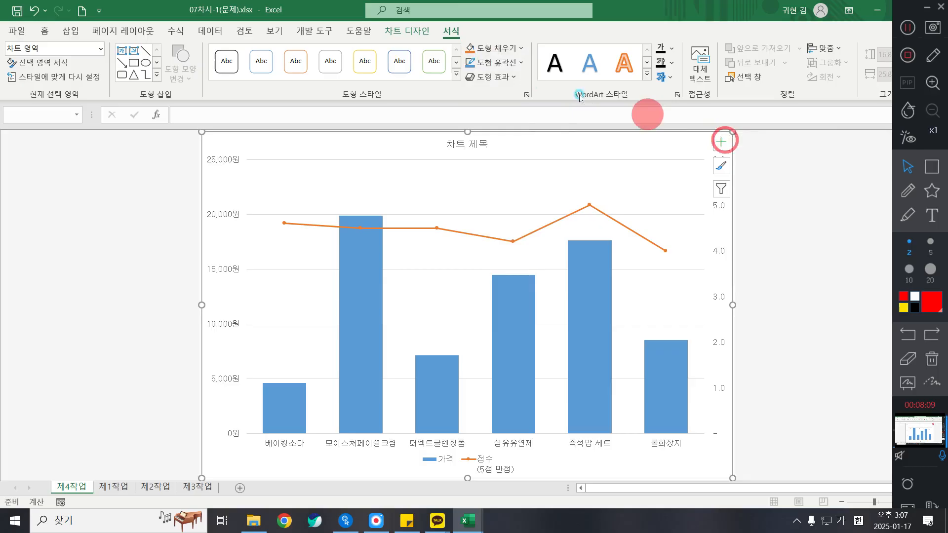
{"action": "left_click", "coordinate": [490, 48]}
{"action": "left_click", "coordinate": [503, 275]}
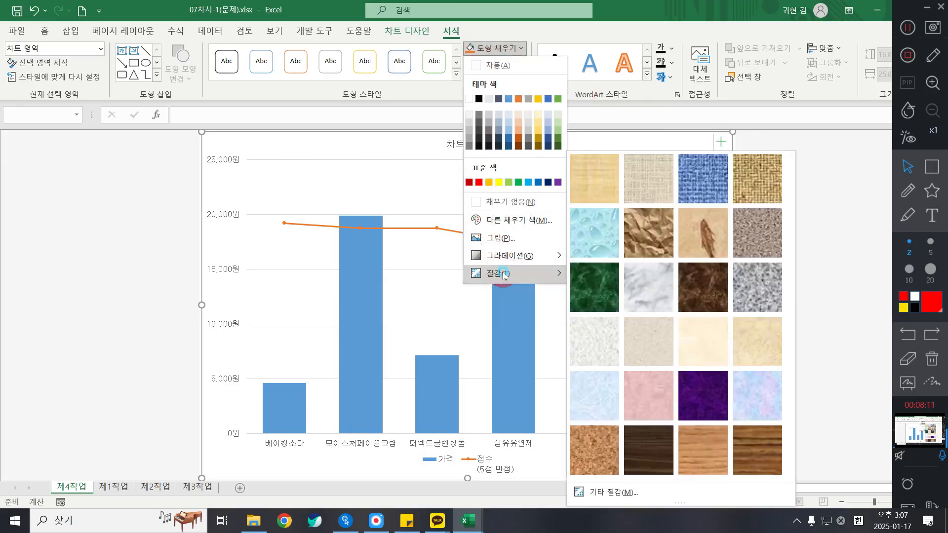
{"action": "left_click", "coordinate": [584, 400]}
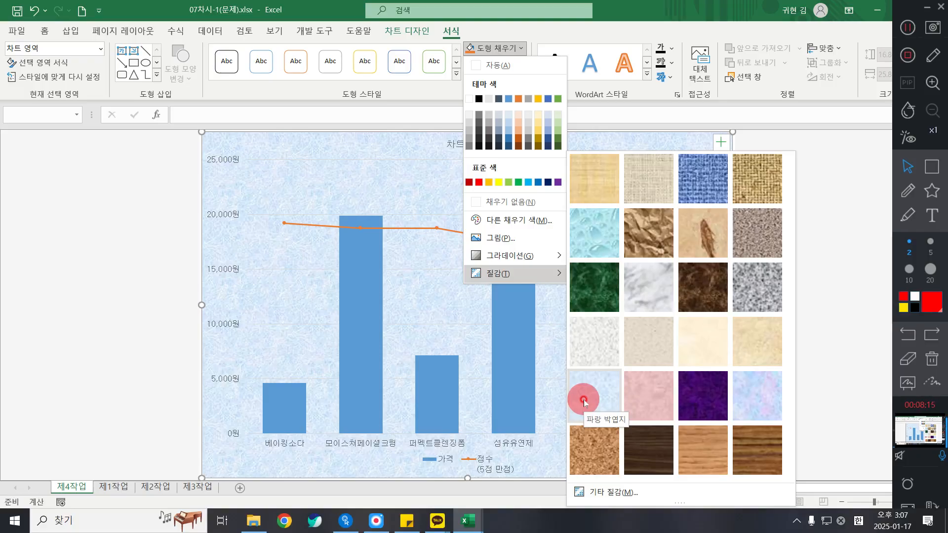
{"action": "left_click", "coordinate": [584, 400]}
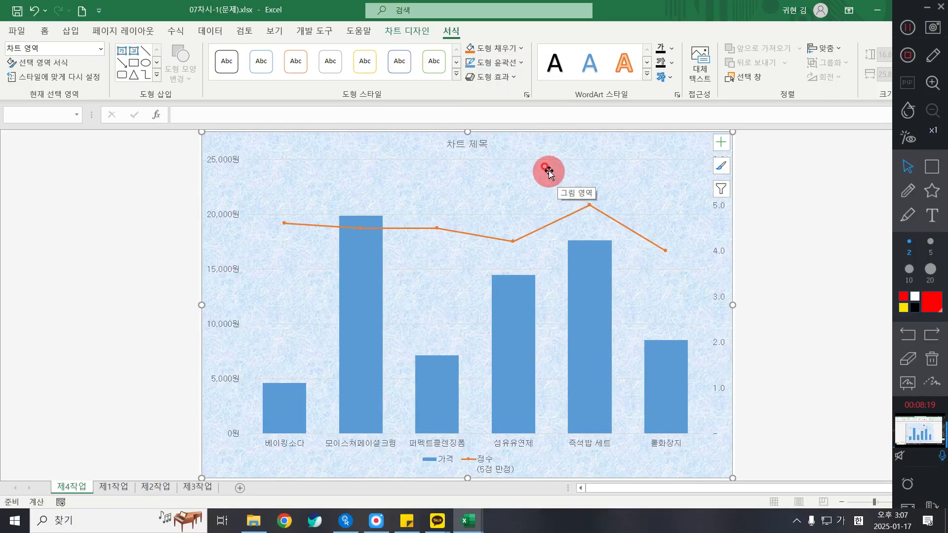
Fill the chart's plot area with solid white.
{"action": "left_click", "coordinate": [523, 190]}
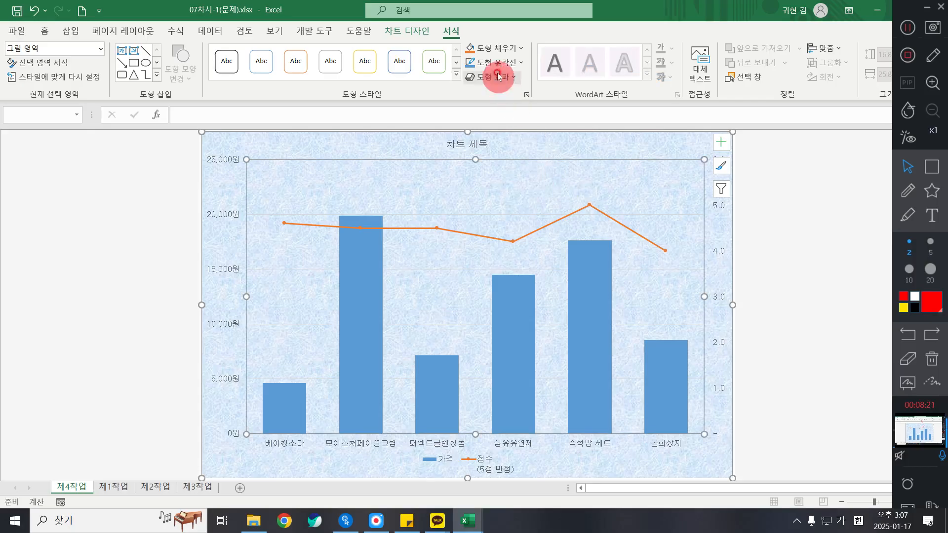
{"action": "left_click", "coordinate": [497, 48]}
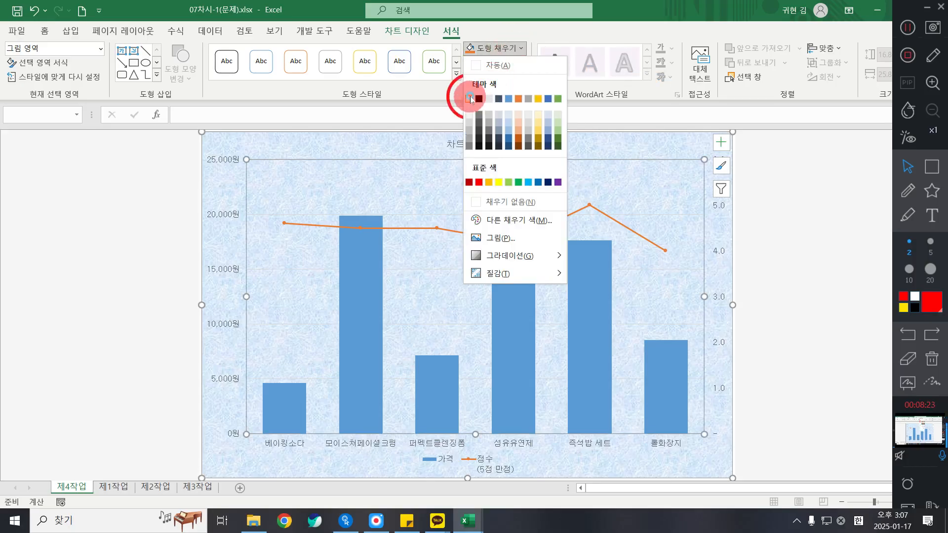
{"action": "left_click", "coordinate": [469, 99]}
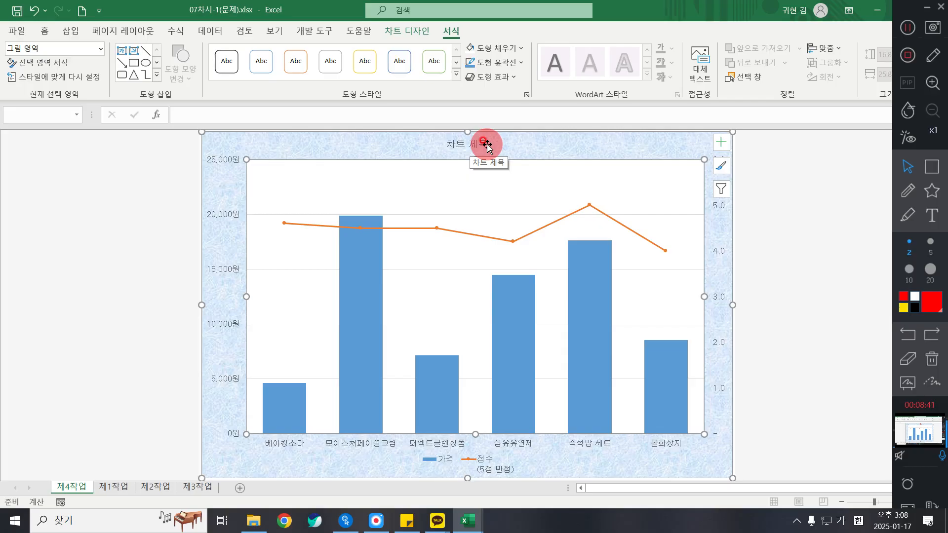
Format the chart title text as bold at size 20.
{"action": "key", "text": "ctrl"}
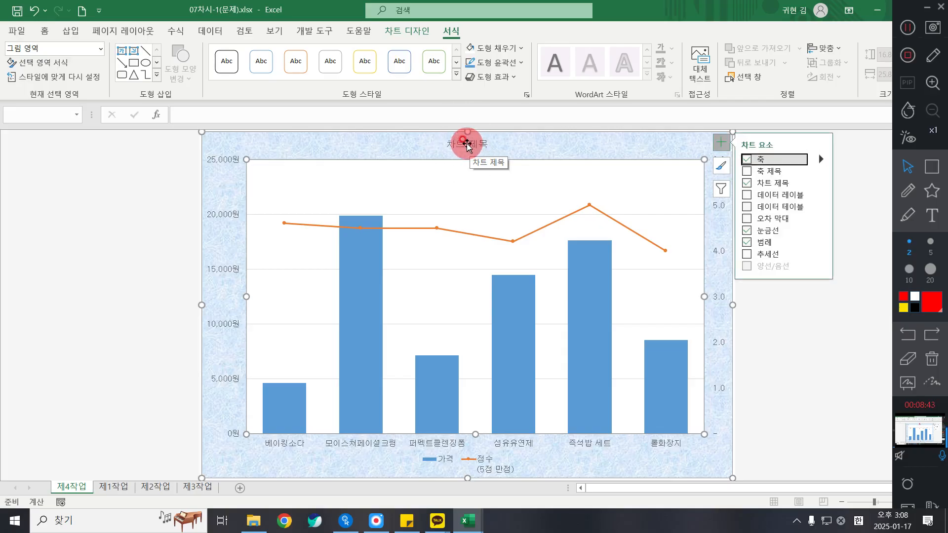
{"action": "left_click", "coordinate": [467, 145]}
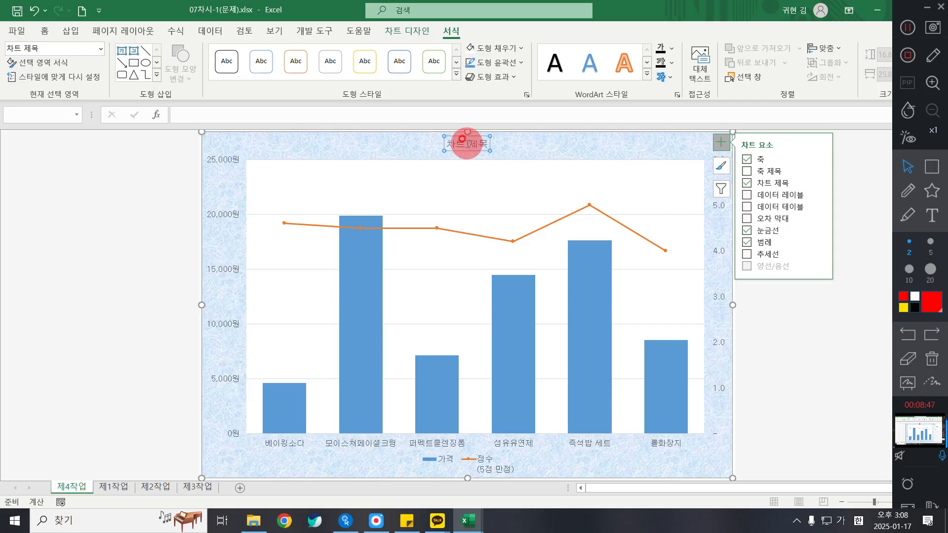
{"action": "left_click", "coordinate": [44, 31]}
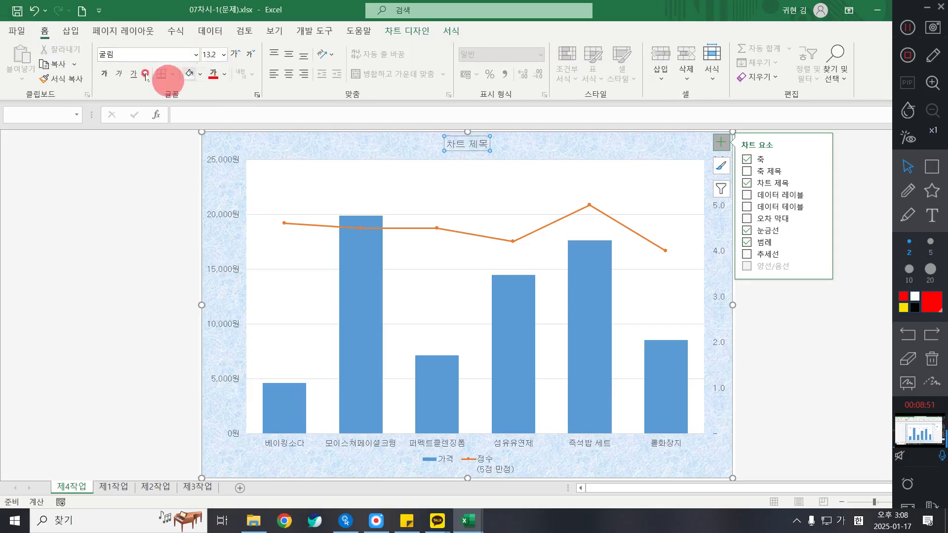
{"action": "left_click", "coordinate": [223, 54]}
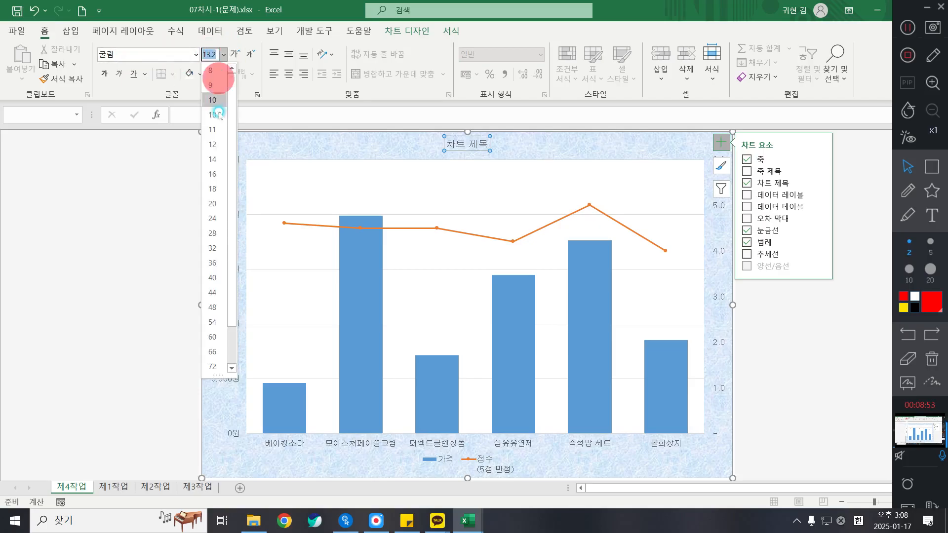
{"action": "left_click", "coordinate": [211, 207]}
{"action": "left_click", "coordinate": [105, 74]}
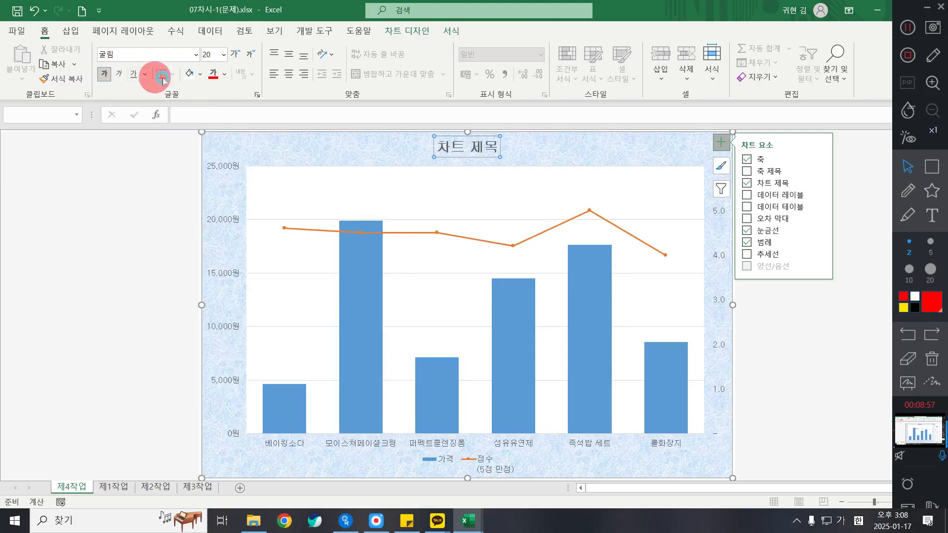
{"action": "left_click", "coordinate": [721, 143]}
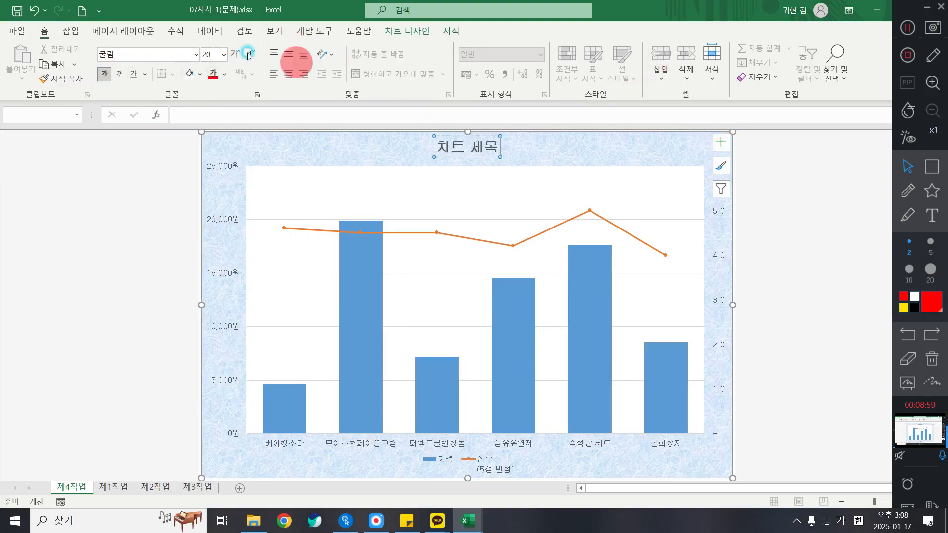
Give the chart title box a white fill and a black outline.
{"action": "left_click", "coordinate": [454, 32]}
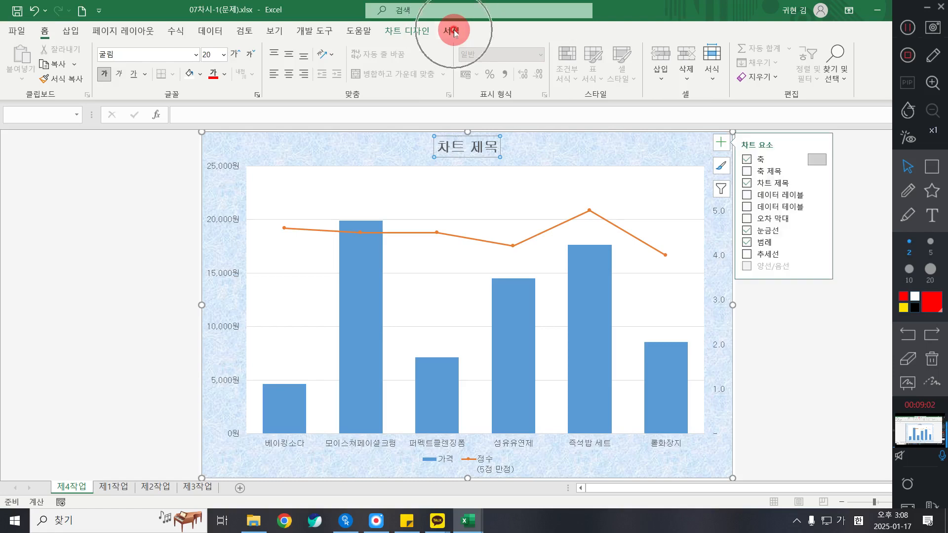
{"action": "left_click", "coordinate": [721, 141]}
{"action": "left_click", "coordinate": [491, 48]}
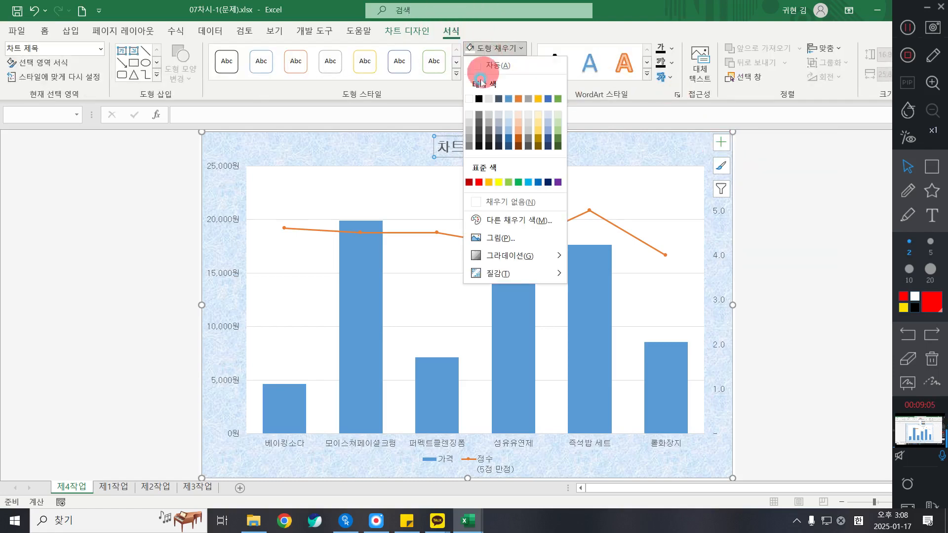
{"action": "left_click", "coordinate": [468, 100]}
{"action": "left_click", "coordinate": [492, 63]}
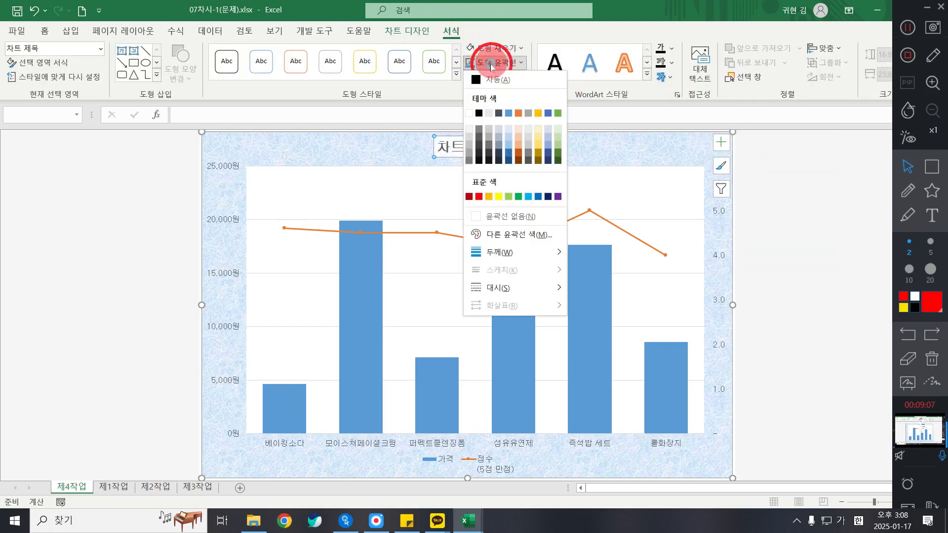
{"action": "left_click", "coordinate": [479, 113]}
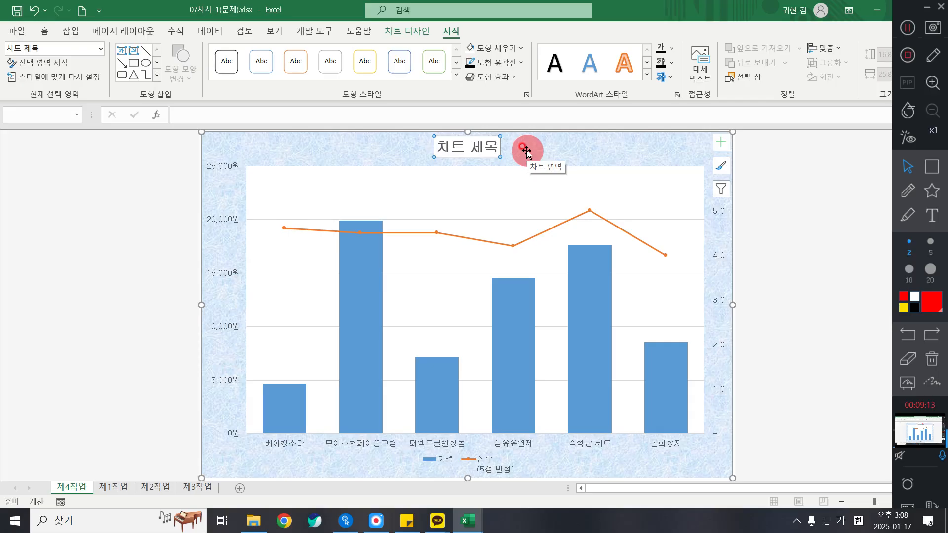
Replace the chart title text with "JWP 및 ANS 제조사 상품 현황".
{"action": "left_click", "coordinate": [491, 149]}
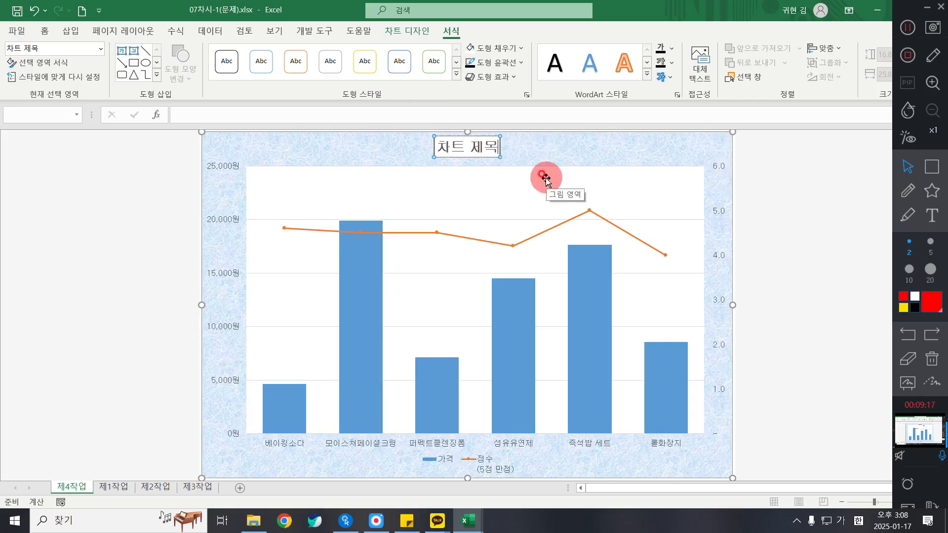
{"action": "key", "text": "BackSpace"}
{"action": "key", "text": "BackSpace"}
{"action": "key", "text": "BackSpace"}
{"action": "key", "text": "BackSpace"}
{"action": "key", "text": "BackSpace"}
{"action": "type", "text": "J"}
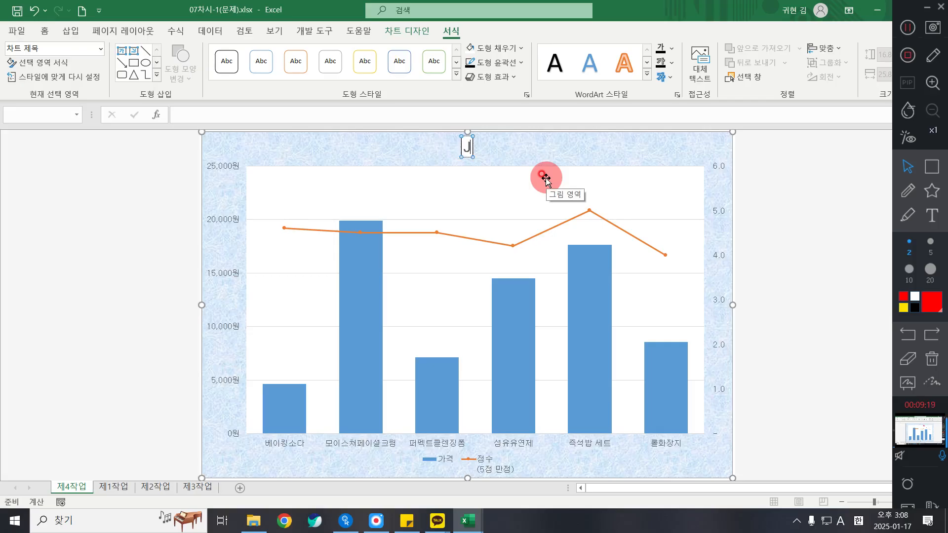
{"action": "type", "text": "WP 및"}
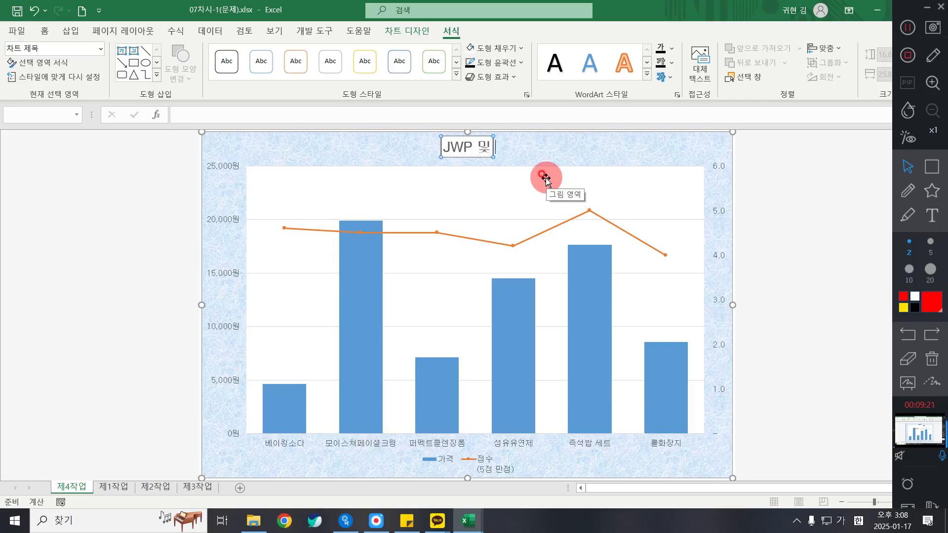
{"action": "type", "text": " ANS"}
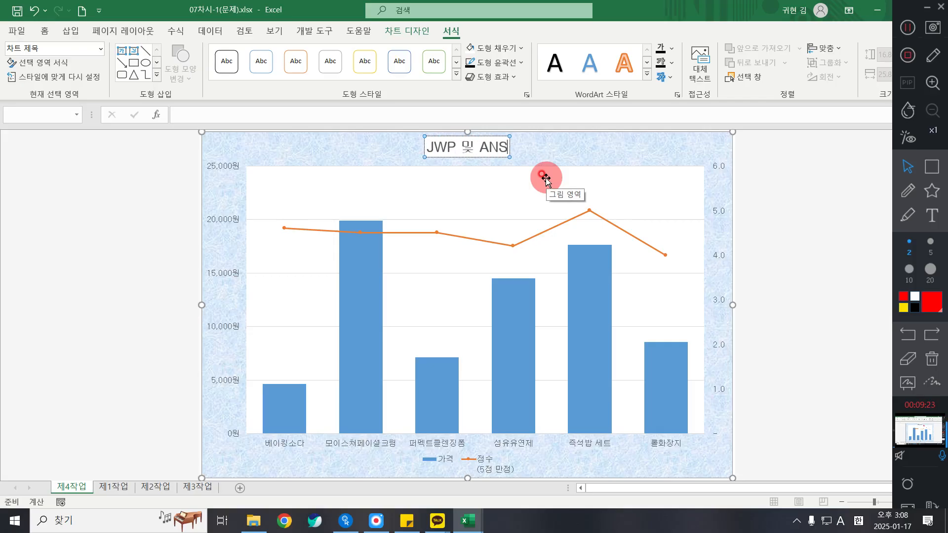
{"action": "type", "text": " ㅈㅔ"}
{"action": "key", "text": "BackSpace"}
{"action": "type", "text": "ㅈㅔ"}
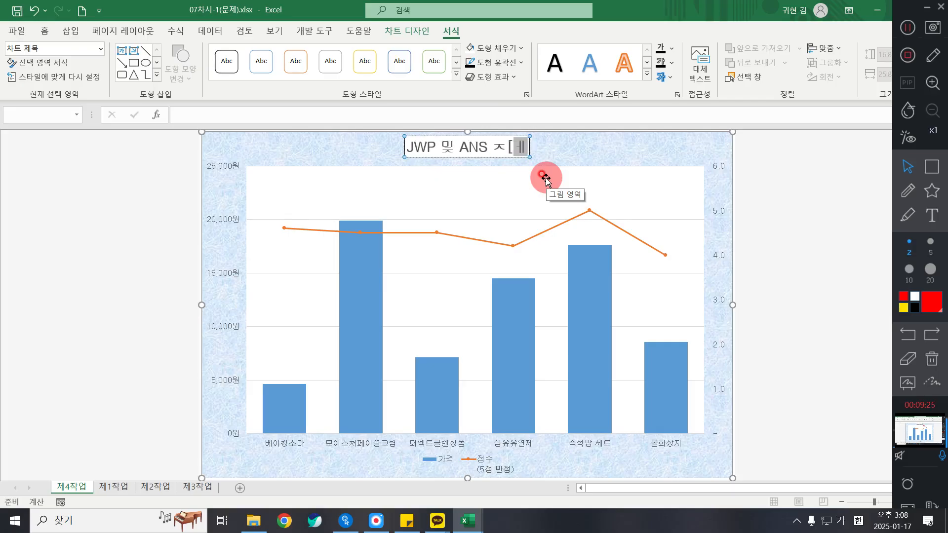
{"action": "key", "text": "BackSpace"}
{"action": "key", "text": "BackSpace"}
{"action": "type", "text": "제좃ㅏ상ㅍ"}
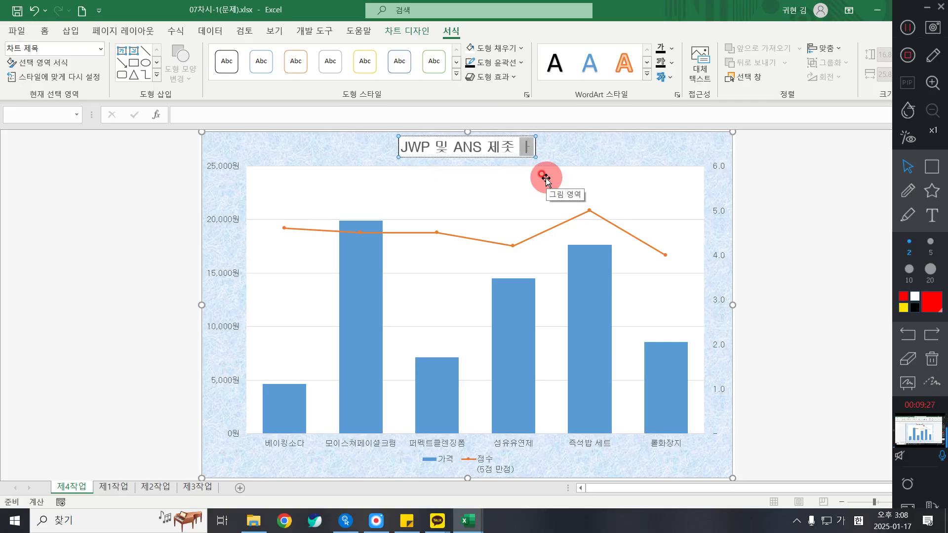
{"action": "key", "text": "BackSpace"}
{"action": "key", "text": "BackSpace"}
{"action": "key", "text": "BackSpace"}
{"action": "key", "text": "BackSpace"}
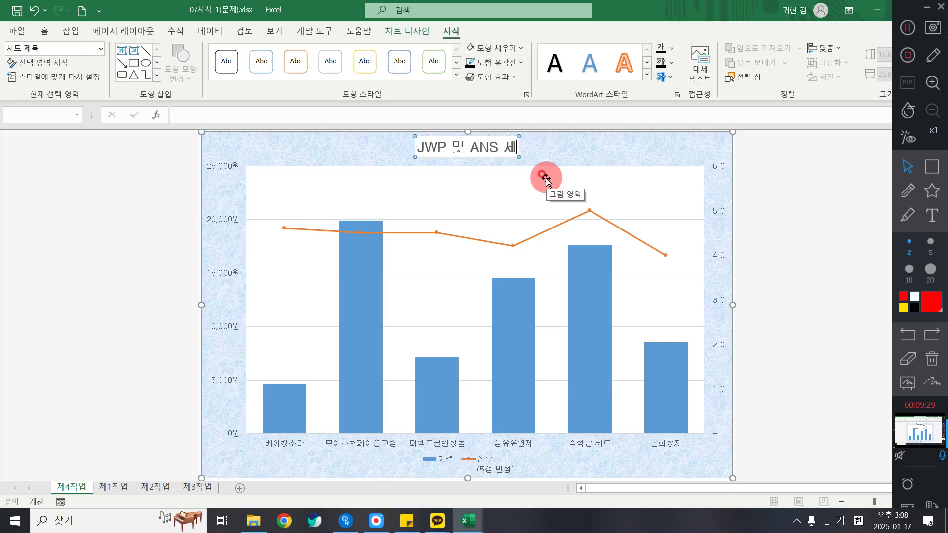
{"action": "type", "text": "조사 상품 현황"}
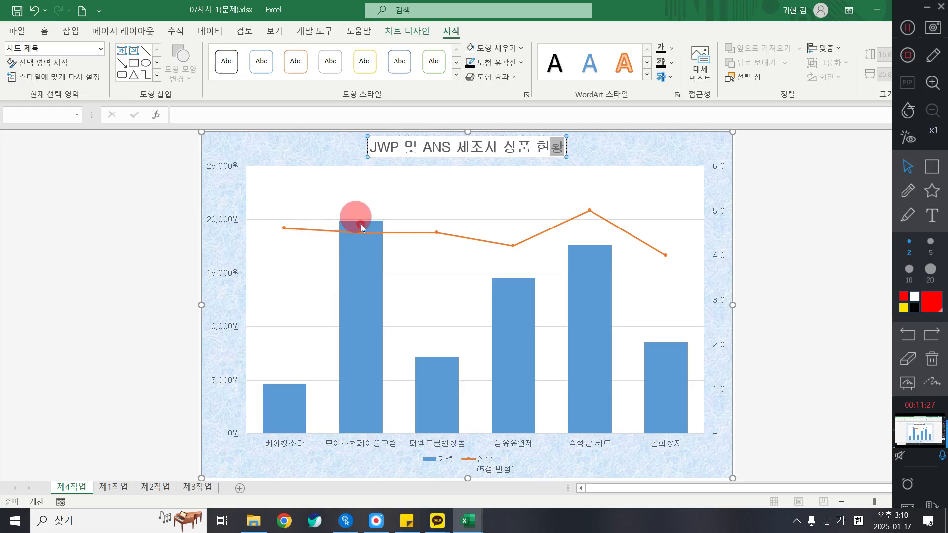
Open the data series formatting options for the 점수 line.
{"action": "right_click", "coordinate": [284, 227]}
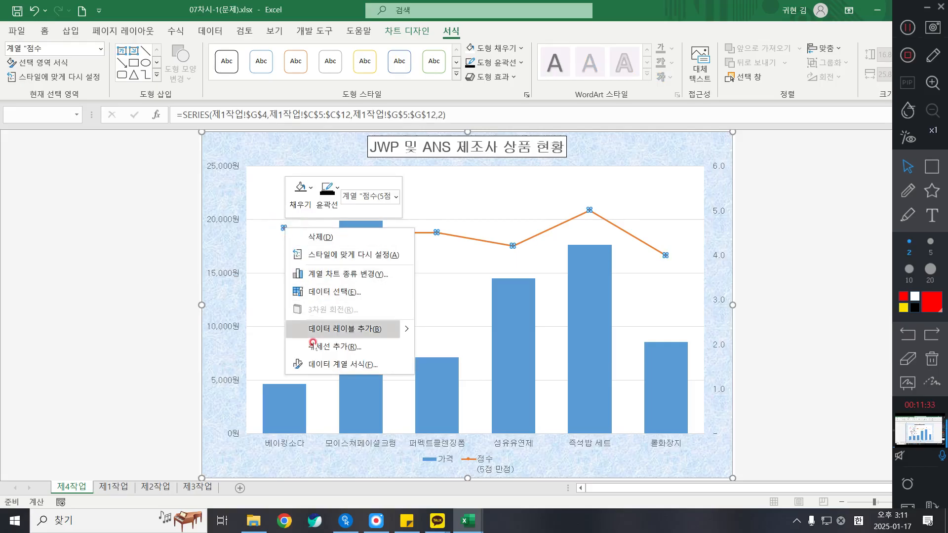
{"action": "left_click", "coordinate": [312, 365]}
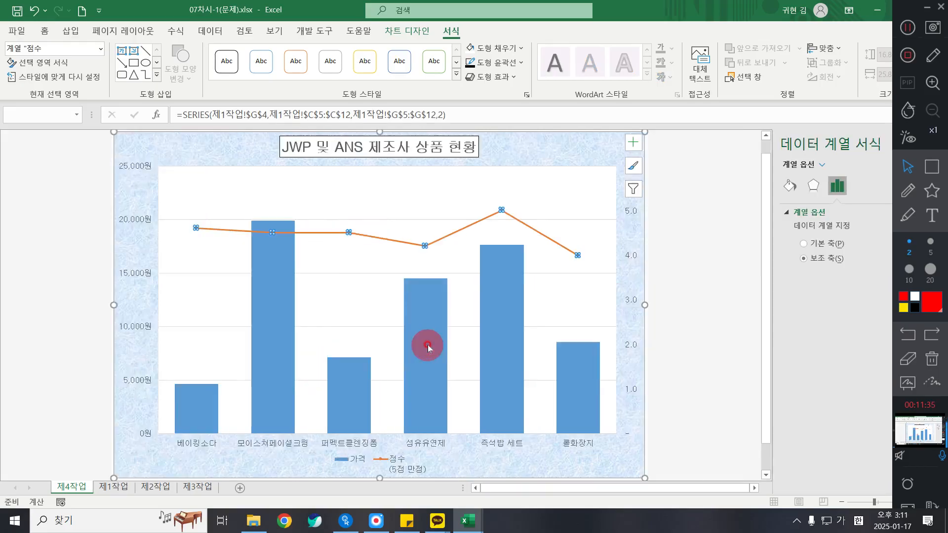
{"action": "mouse_move", "coordinate": [428, 346]}
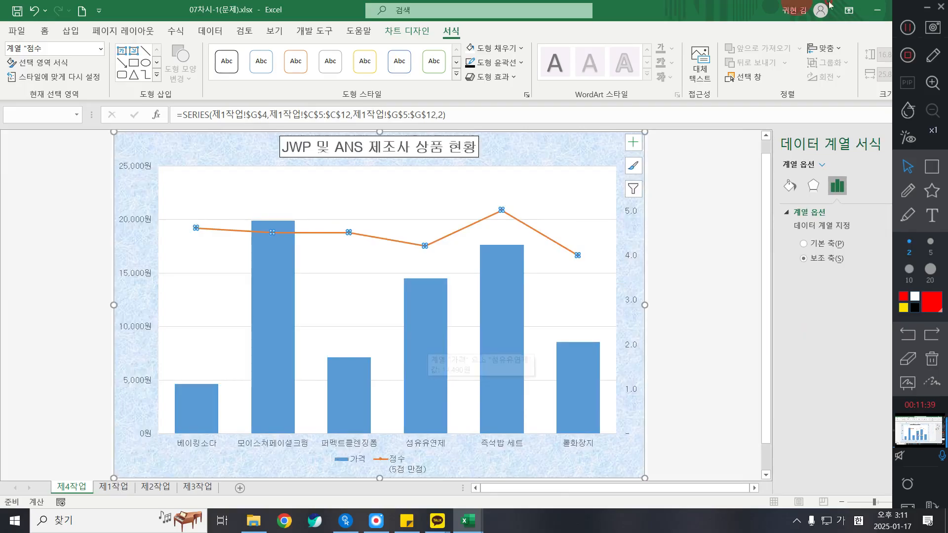
Examine the finished chart in the 07차시-1(완성).xlsx workbook and return to 07차시-1(문제).xlsx, maximized.
{"action": "left_click_drag", "start_coordinate": [686, 12], "coordinate": [625, 36]}
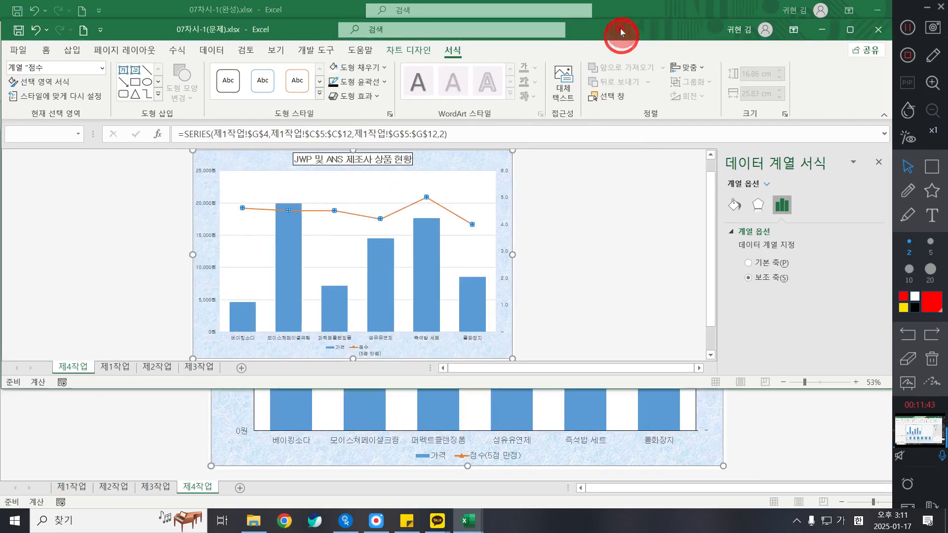
{"action": "left_click", "coordinate": [611, 11]}
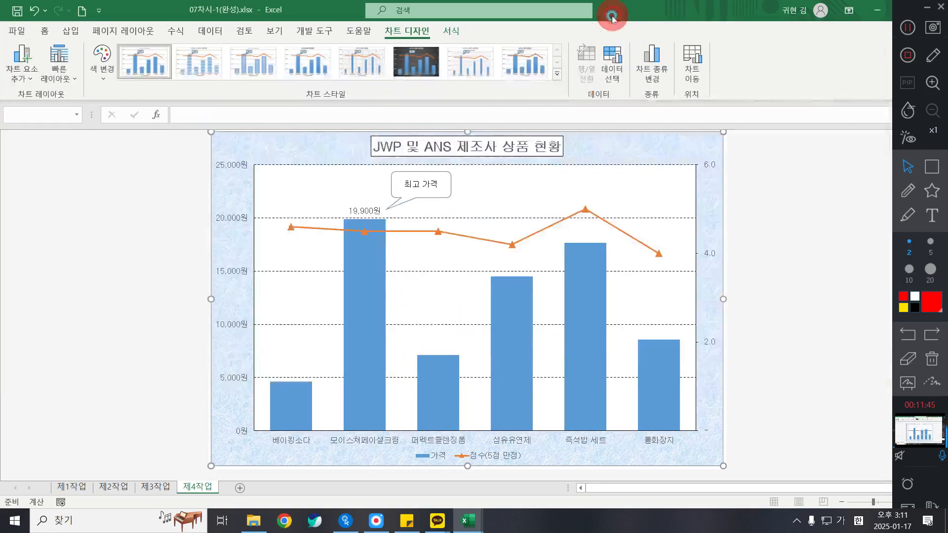
{"action": "mouse_move", "coordinate": [468, 521]}
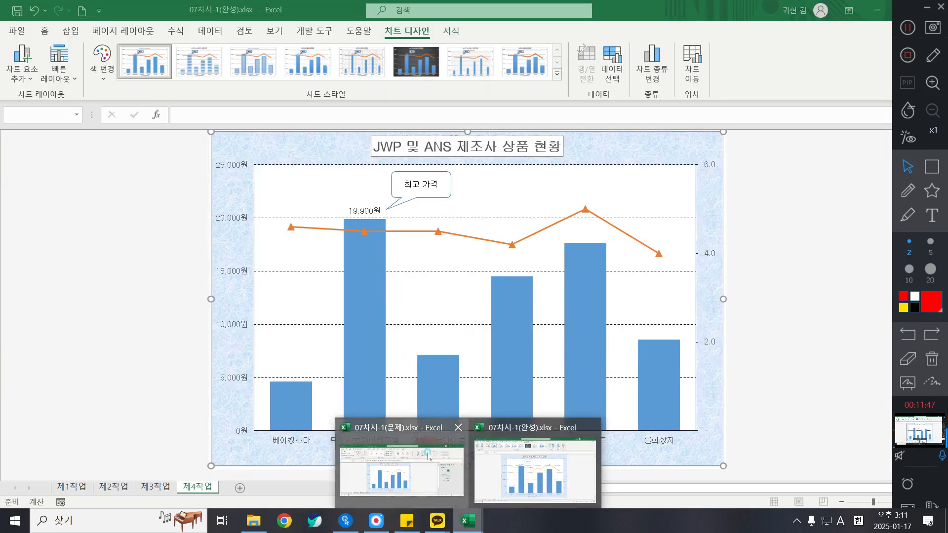
{"action": "left_click", "coordinate": [544, 467]}
{"action": "double_click", "coordinate": [580, 17]}
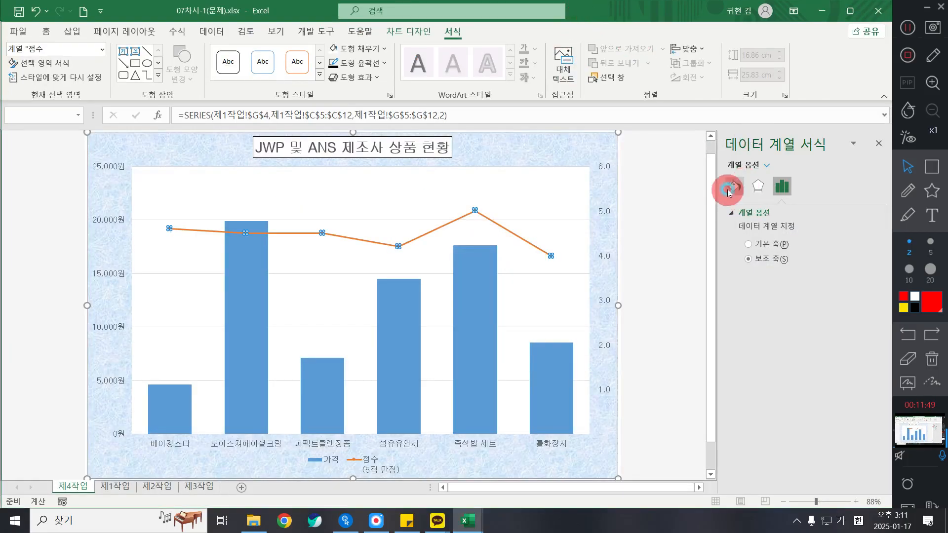
Change the 점수 line's markers to the built-in diamond shape at size 10 and close the formatting options.
{"action": "left_click", "coordinate": [733, 187]}
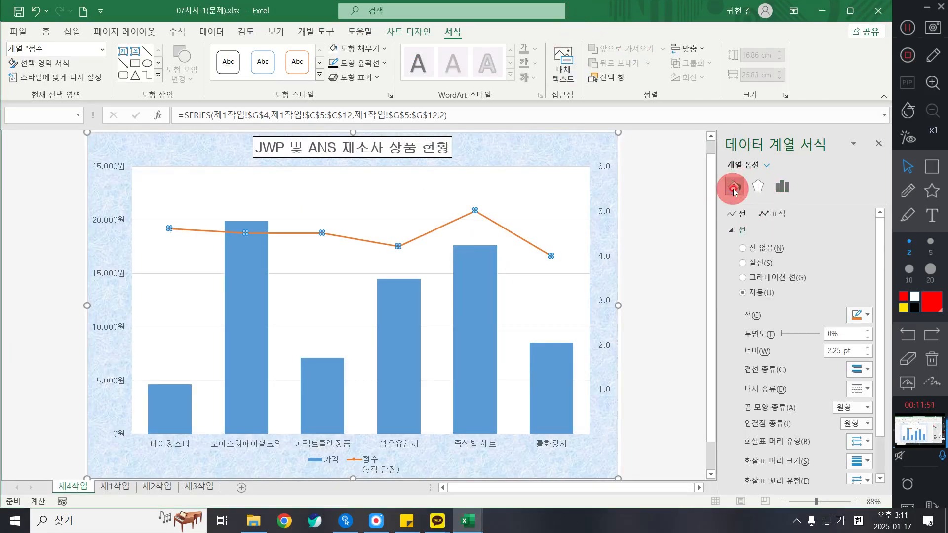
{"action": "left_click", "coordinate": [773, 217]}
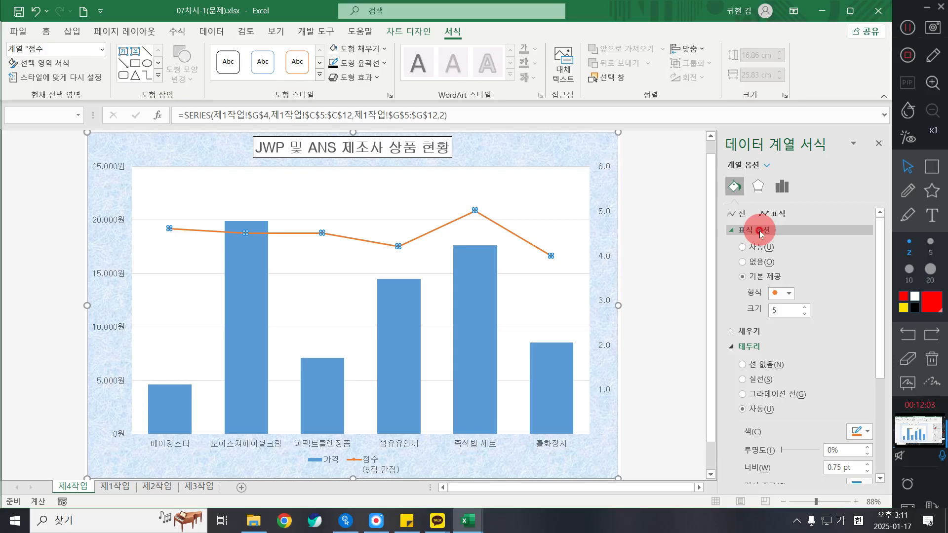
{"action": "left_click", "coordinate": [778, 296]}
{"action": "left_click", "coordinate": [781, 320]}
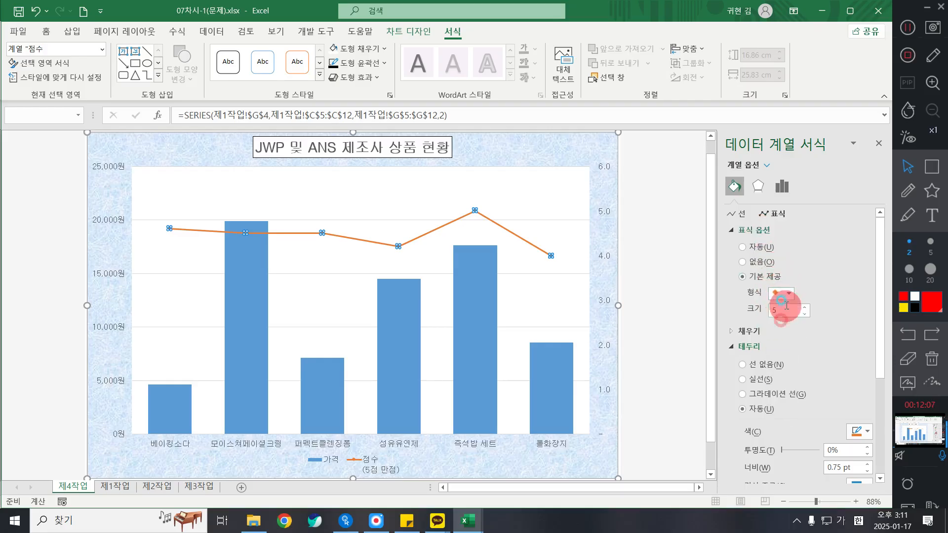
{"action": "double_click", "coordinate": [787, 309]}
{"action": "type", "text": "1"}
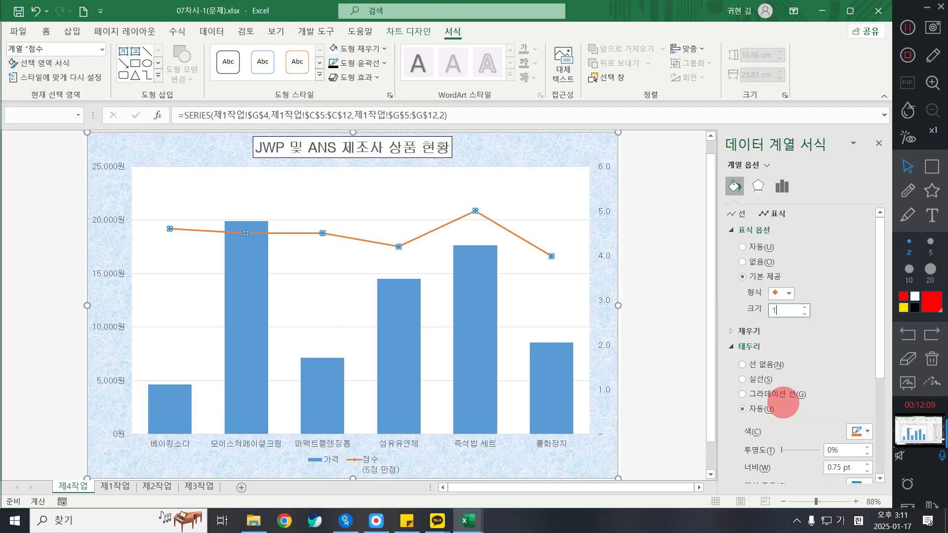
{"action": "type", "text": "0"}
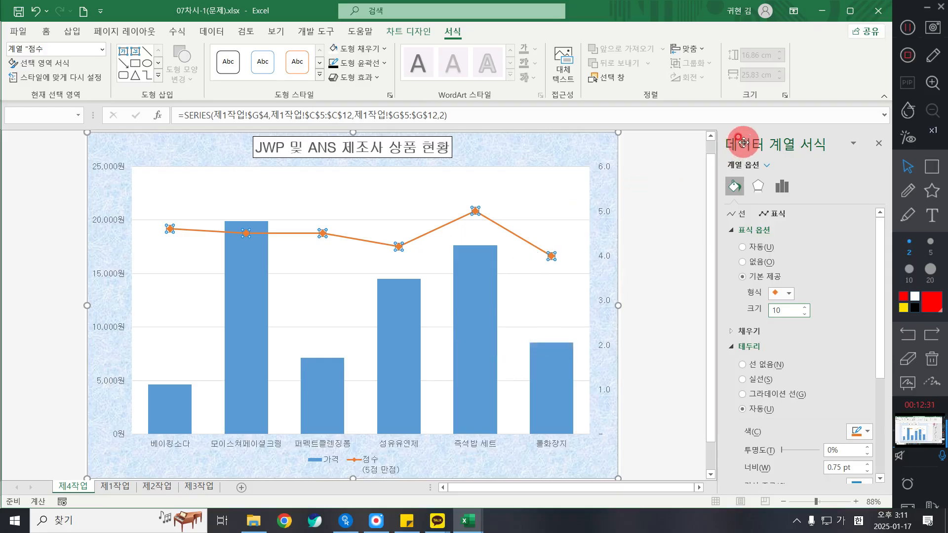
{"action": "left_click", "coordinate": [878, 145]}
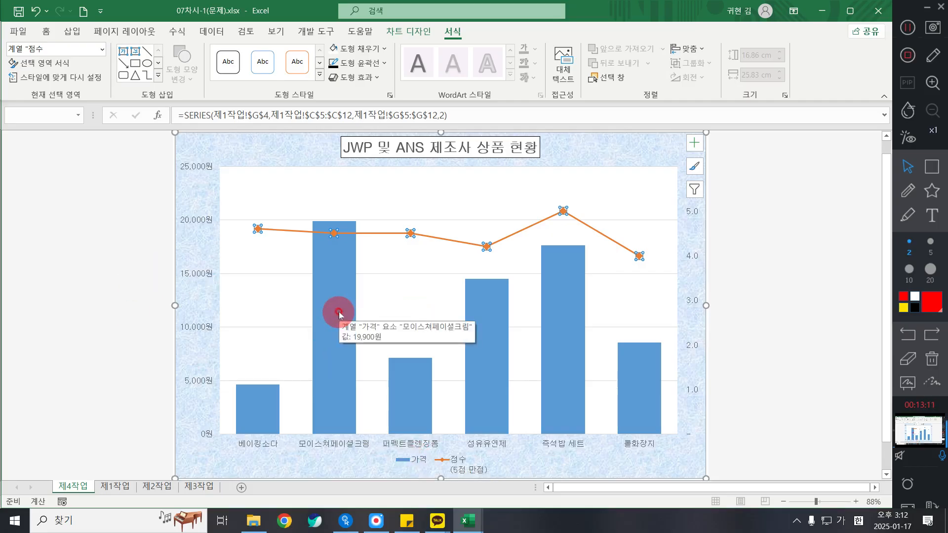
{"action": "left_click", "coordinate": [695, 166]}
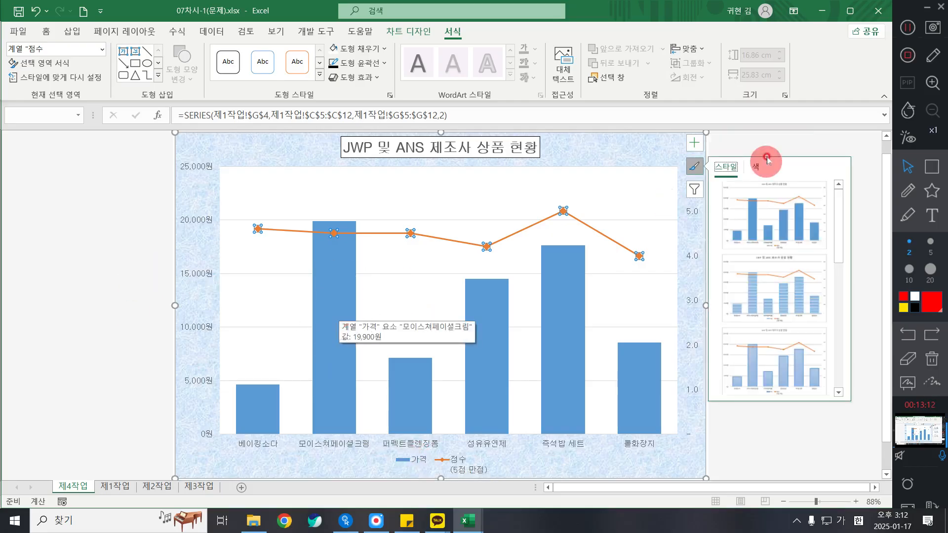
{"action": "left_click", "coordinate": [695, 166]}
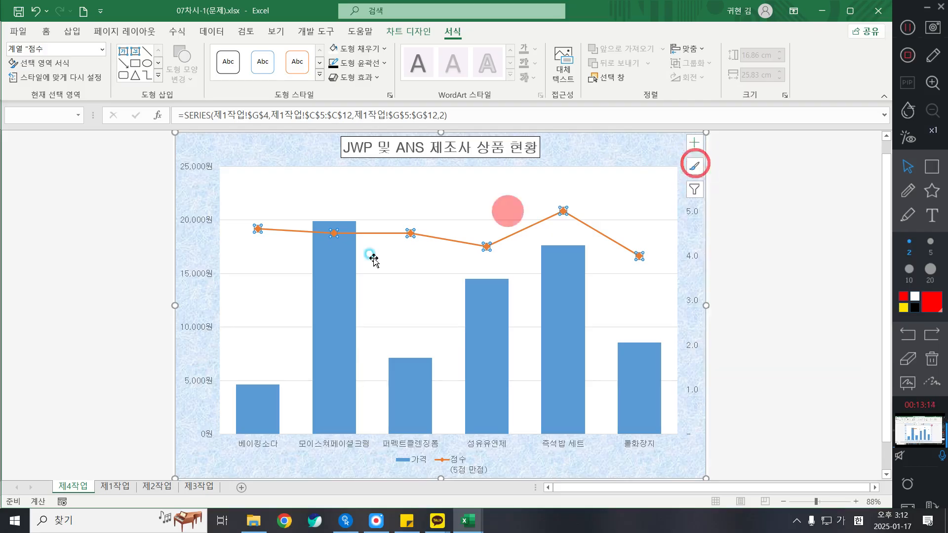
Add a data label to only the 모이스쳐페이셜크림 column of the 가격 series.
{"action": "left_click", "coordinate": [337, 315]}
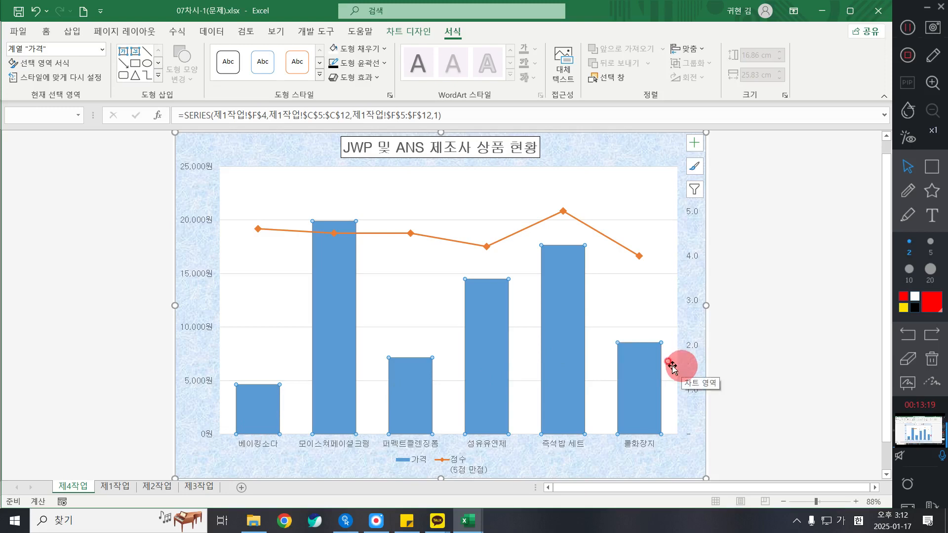
{"action": "left_click", "coordinate": [340, 325]}
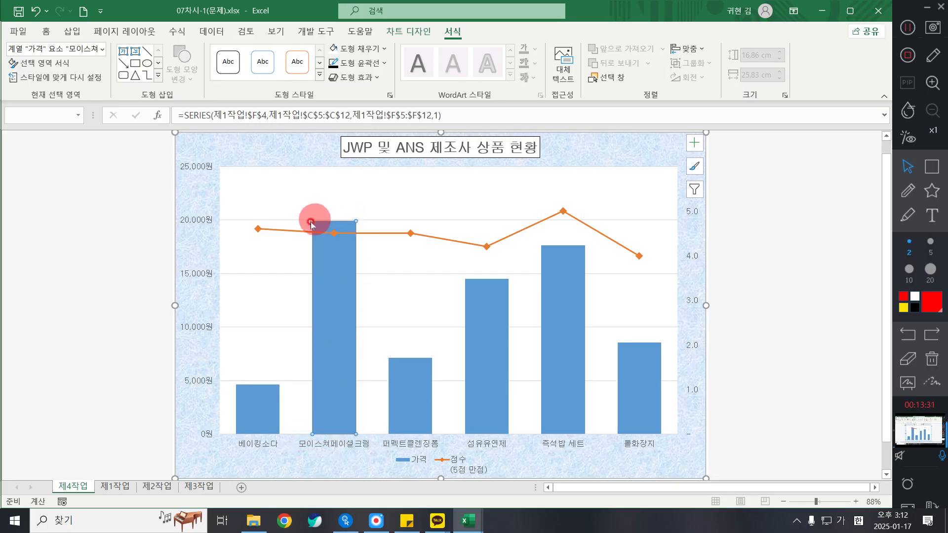
{"action": "right_click", "coordinate": [331, 290]}
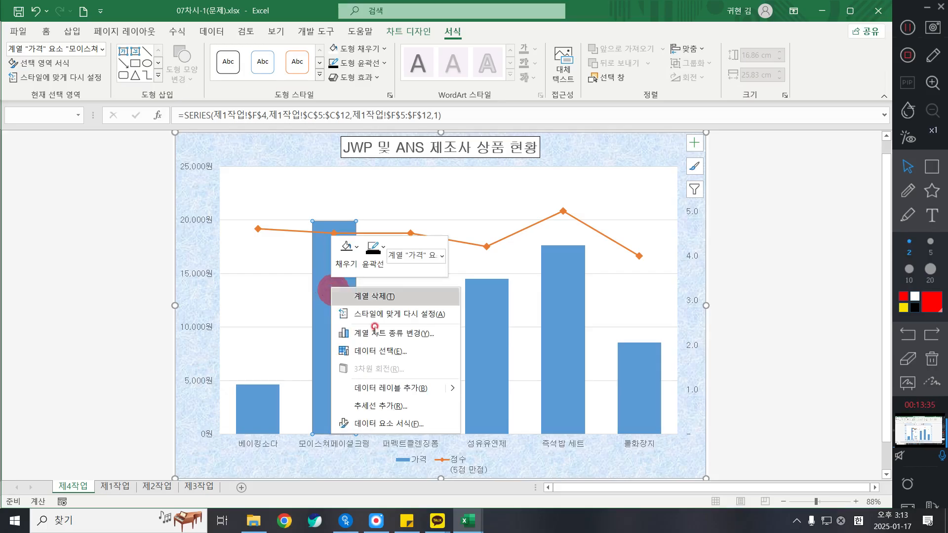
{"action": "left_click", "coordinate": [385, 389]}
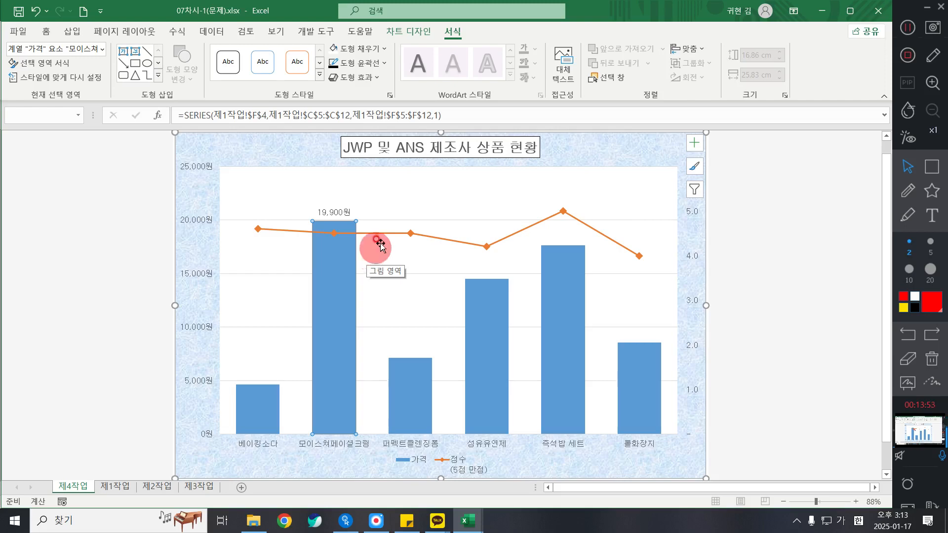
Format the chart's major horizontal gridlines as black lines with the 파선 (dashed) style.
{"action": "left_click", "coordinate": [236, 221]}
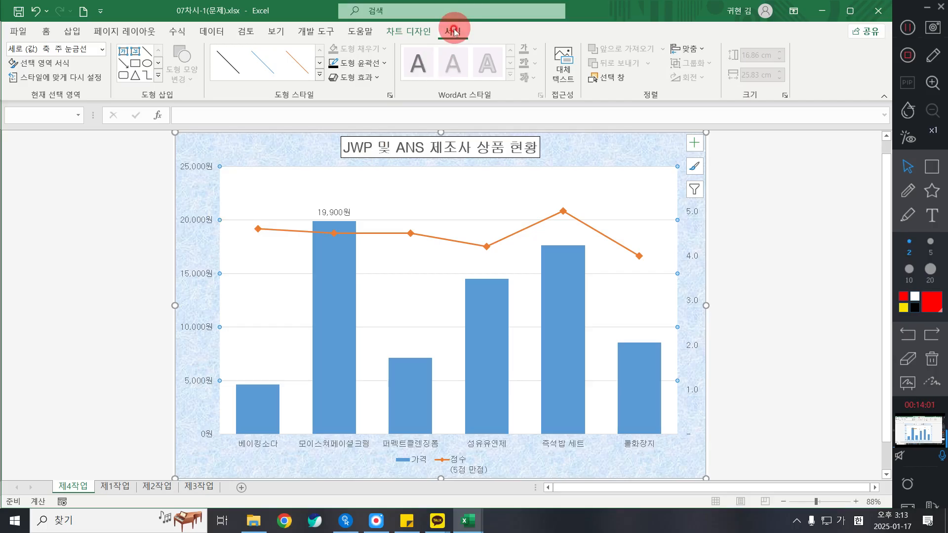
{"action": "left_click", "coordinate": [358, 62]}
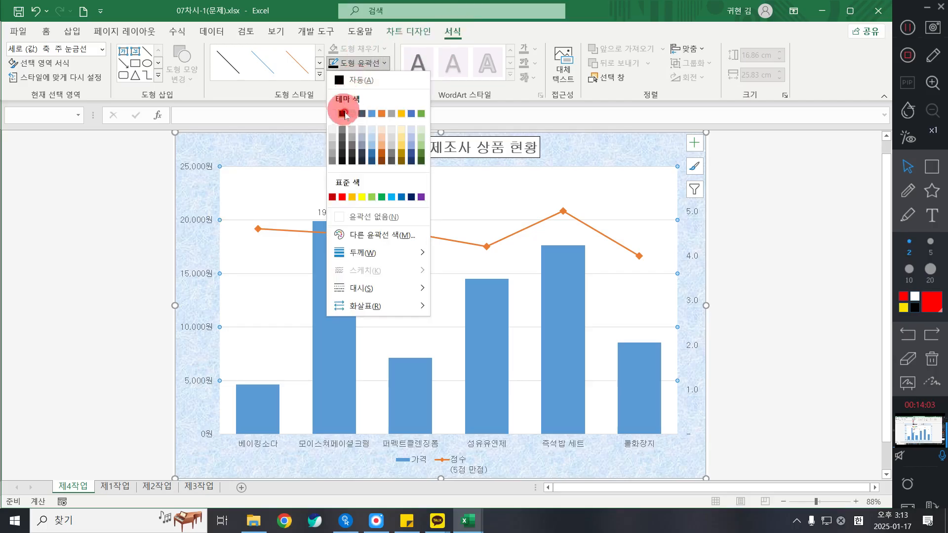
{"action": "left_click", "coordinate": [342, 113]}
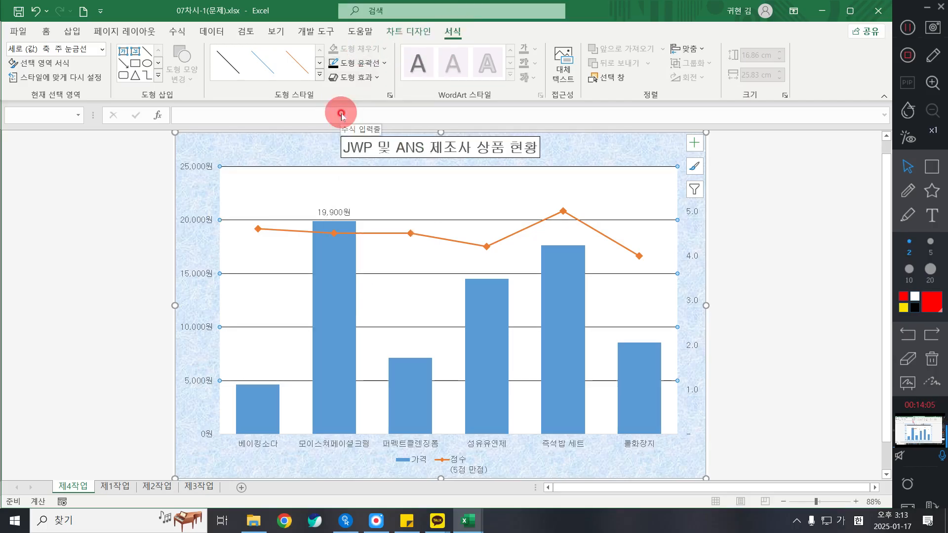
{"action": "left_click", "coordinate": [375, 64]}
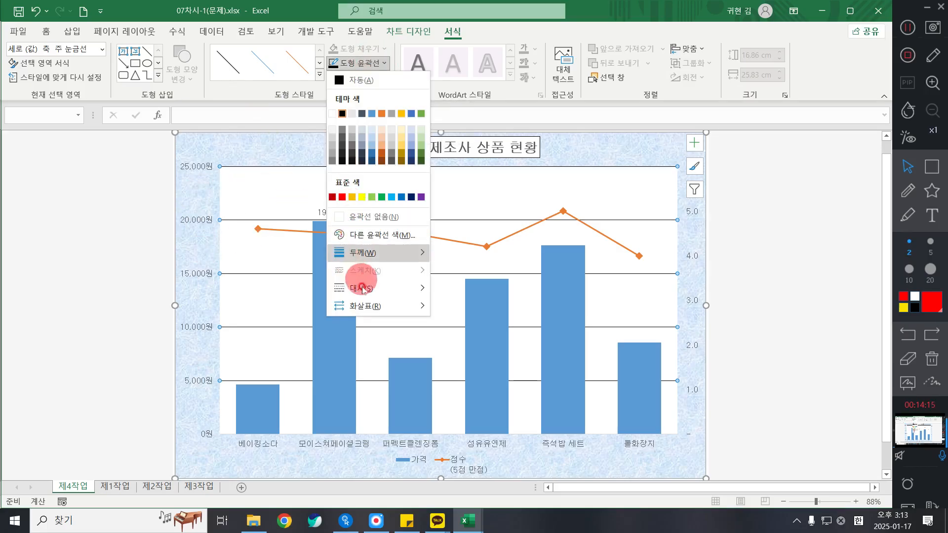
{"action": "mouse_move", "coordinate": [363, 289]}
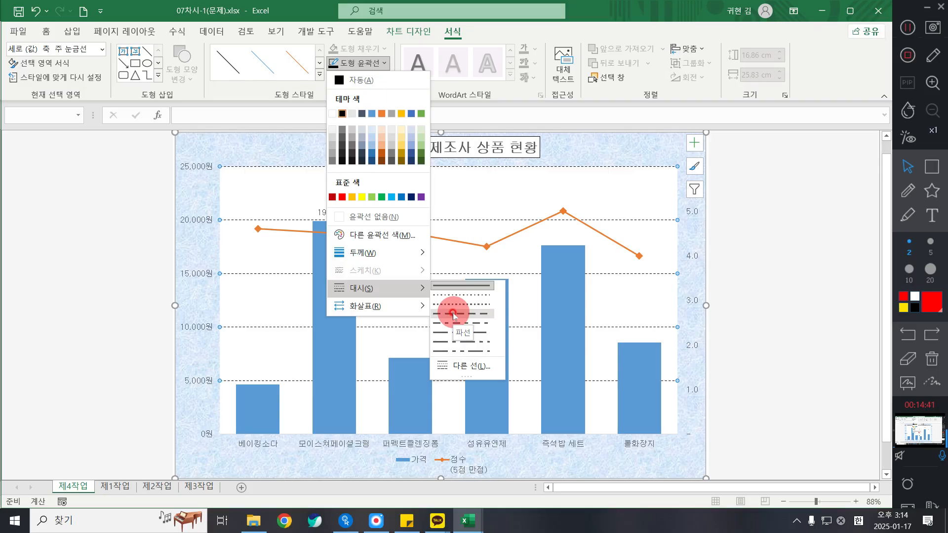
{"action": "left_click", "coordinate": [454, 314]}
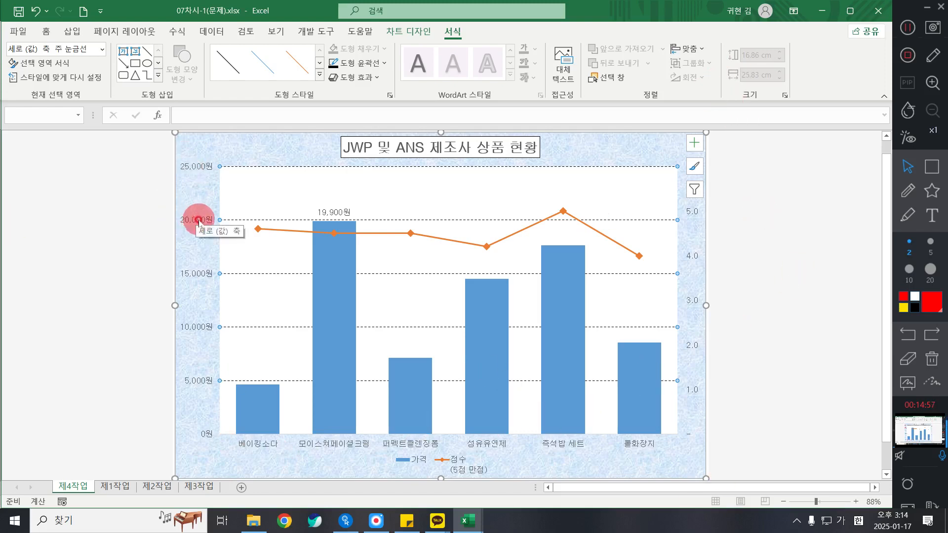
Give the primary value axis, the category axis and the secondary value axis of the chart black outlines.
{"action": "left_click", "coordinate": [199, 222]}
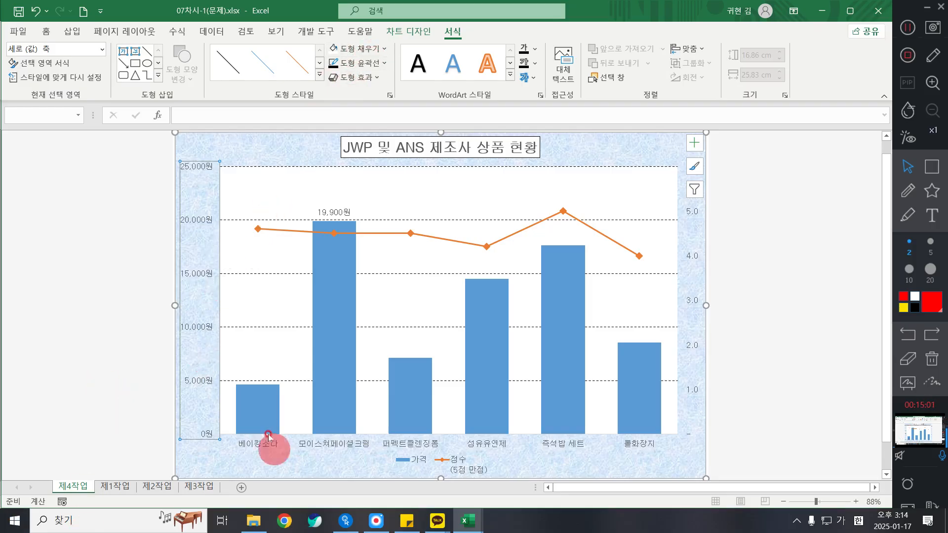
{"action": "left_click", "coordinate": [358, 63]}
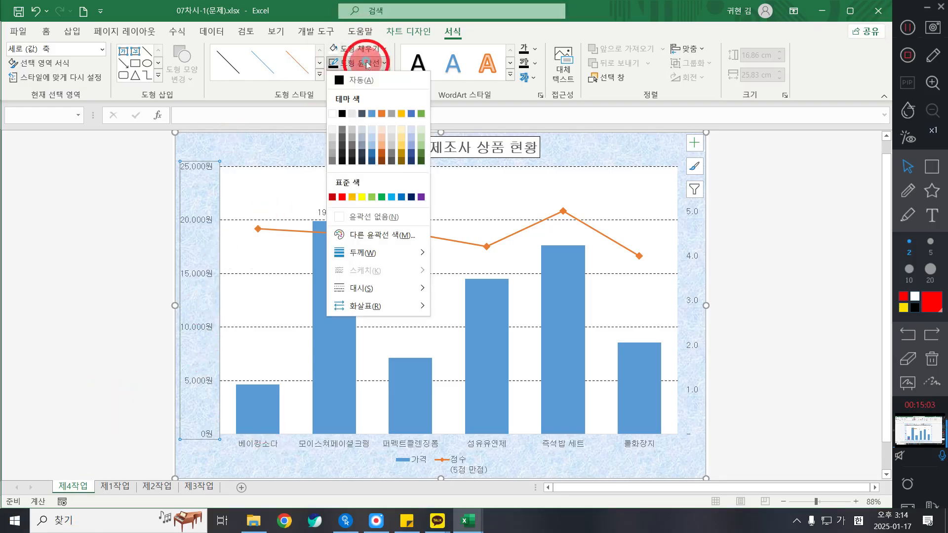
{"action": "left_click", "coordinate": [342, 113]}
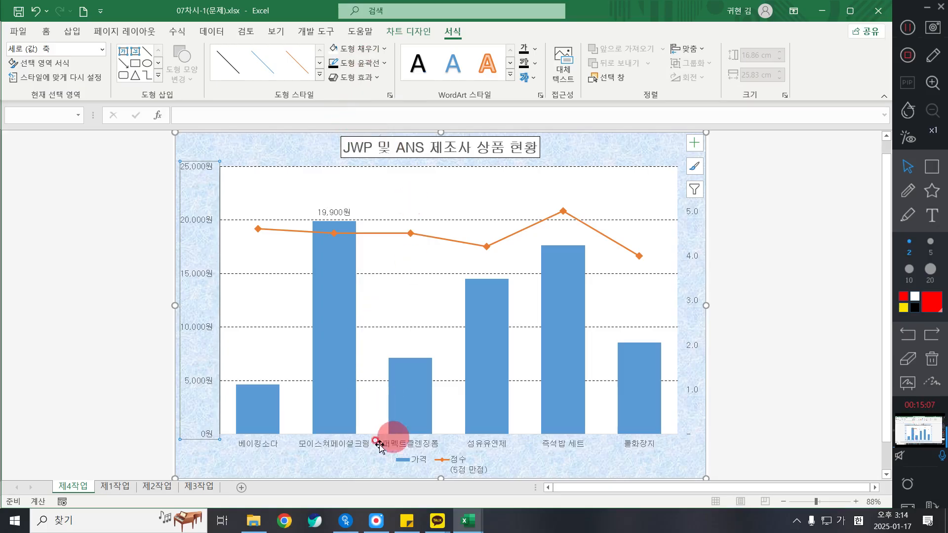
{"action": "left_click", "coordinate": [355, 450]}
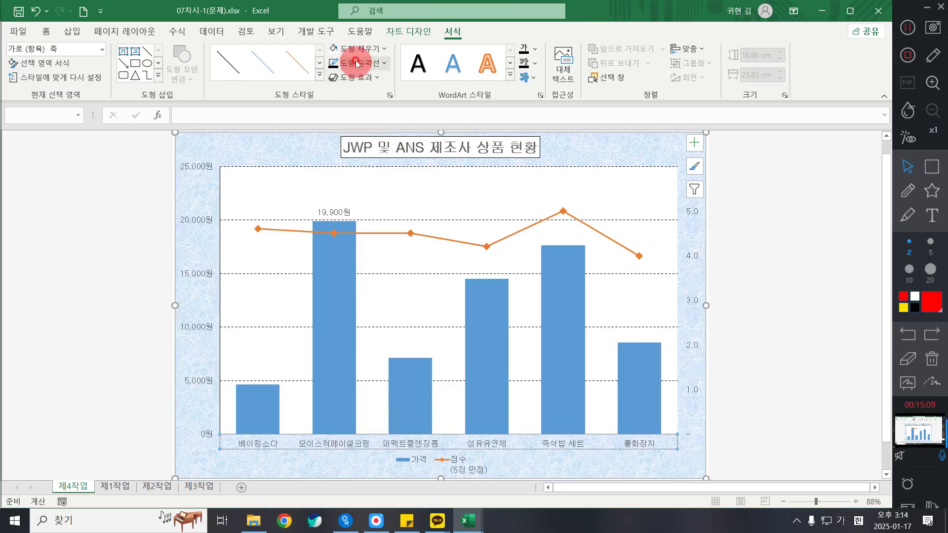
{"action": "left_click", "coordinate": [358, 63]}
{"action": "left_click", "coordinate": [342, 115]}
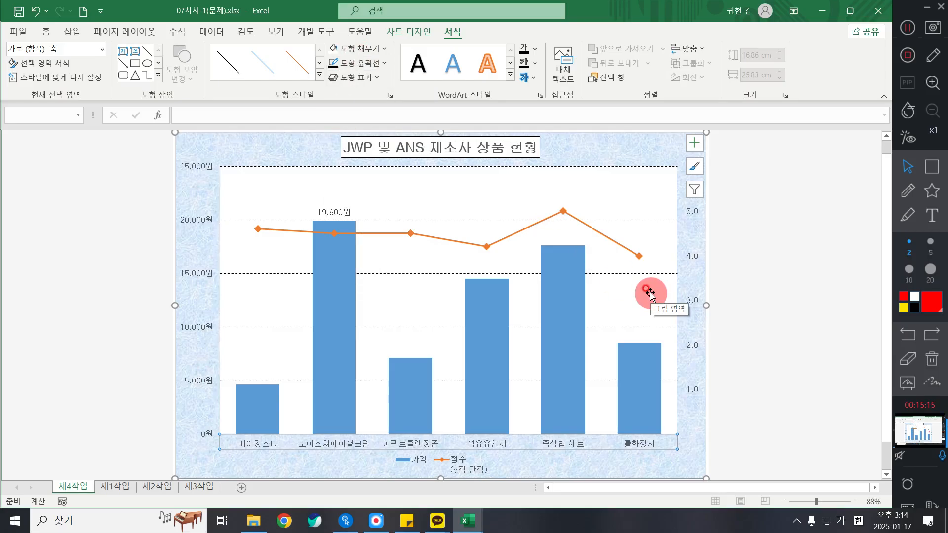
{"action": "left_click", "coordinate": [695, 253]}
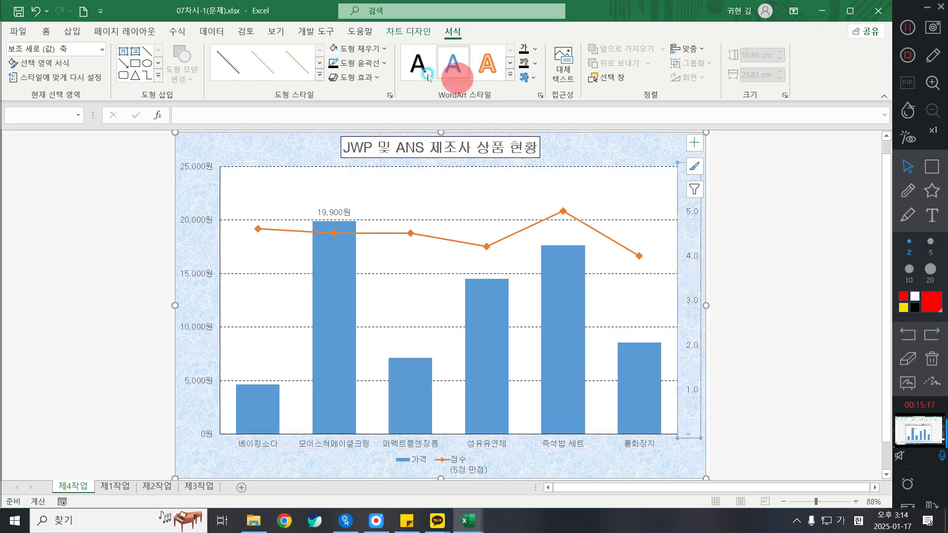
{"action": "left_click", "coordinate": [372, 64]}
{"action": "left_click", "coordinate": [344, 114]}
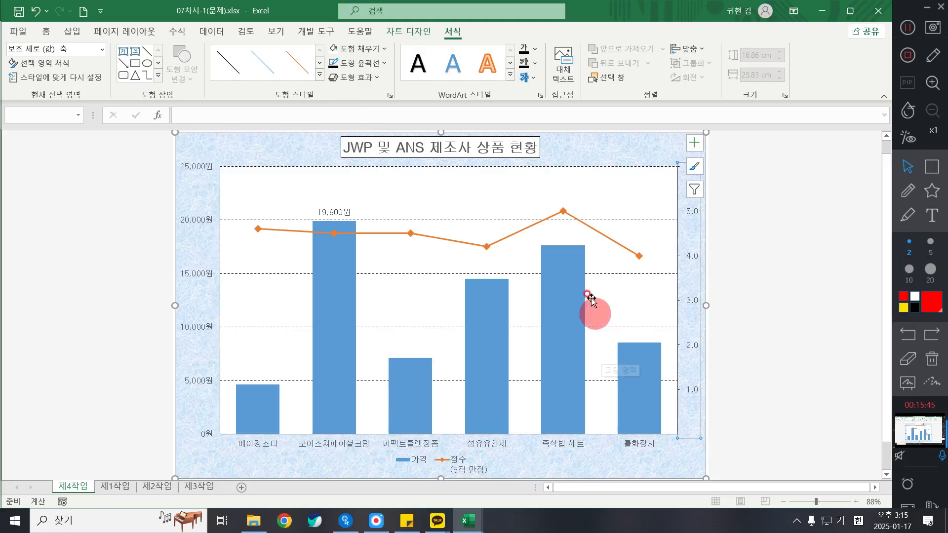
Set the secondary value axis's major unit to 2 and close the axis formatting options.
{"action": "double_click", "coordinate": [693, 346]}
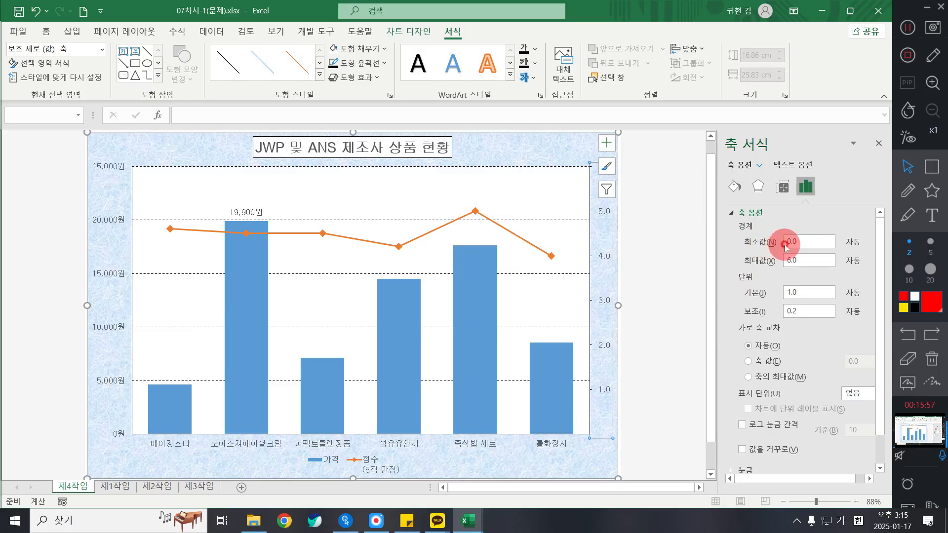
{"action": "left_click", "coordinate": [801, 292]}
{"action": "type", "text": "2"}
{"action": "key", "text": "Return"}
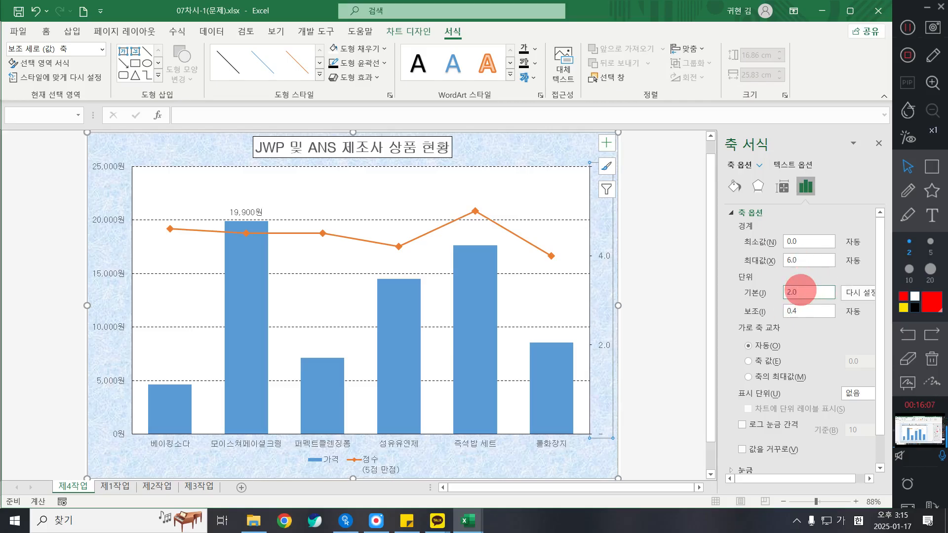
{"action": "key", "text": "BackSpace"}
{"action": "key", "text": "BackSpace"}
{"action": "key", "text": "BackSpace"}
{"action": "key", "text": "Return"}
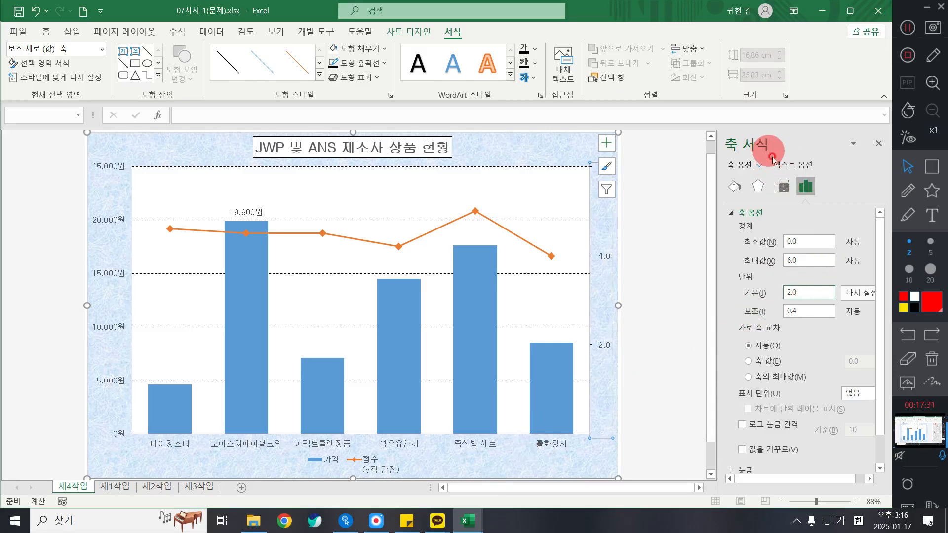
{"action": "left_click", "coordinate": [879, 144]}
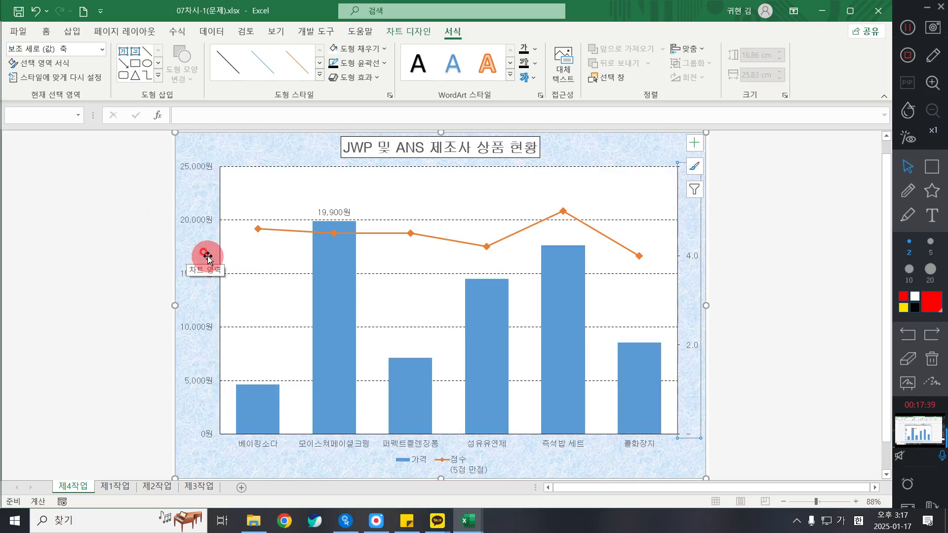
Rename the score series in the chart's data source to 점수(5점 만점) so its legend entry fits on one line.
{"action": "right_click", "coordinate": [457, 462]}
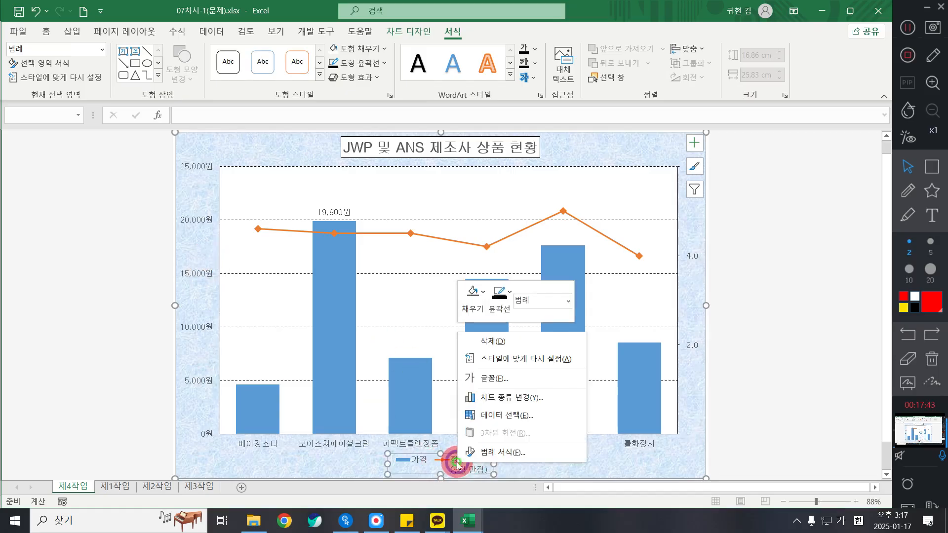
{"action": "left_click", "coordinate": [504, 415]}
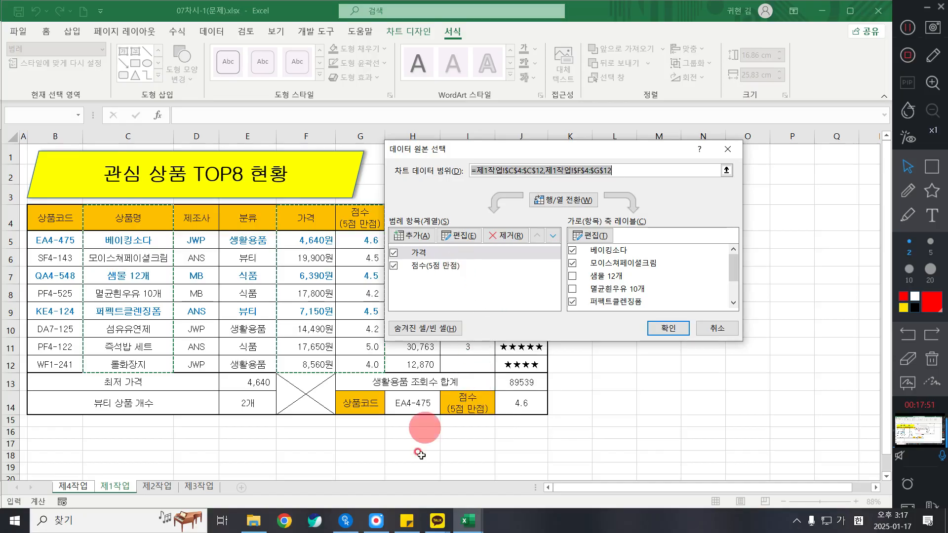
{"action": "left_click", "coordinate": [444, 265]}
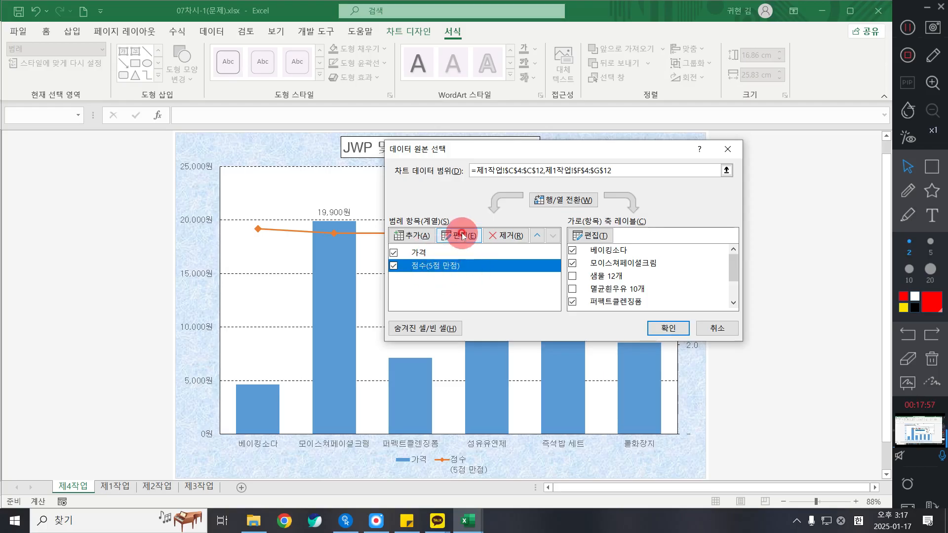
{"action": "left_click", "coordinate": [462, 236]}
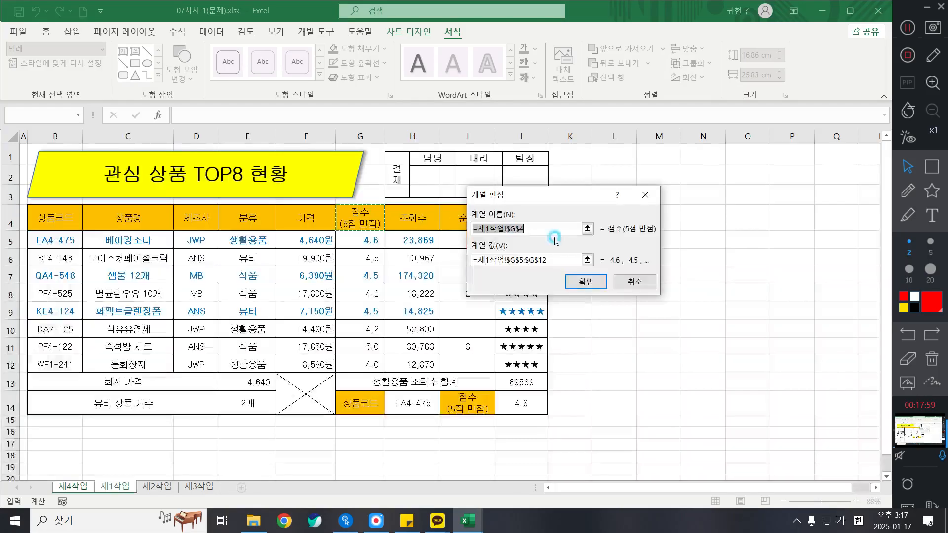
{"action": "left_click", "coordinate": [530, 226]}
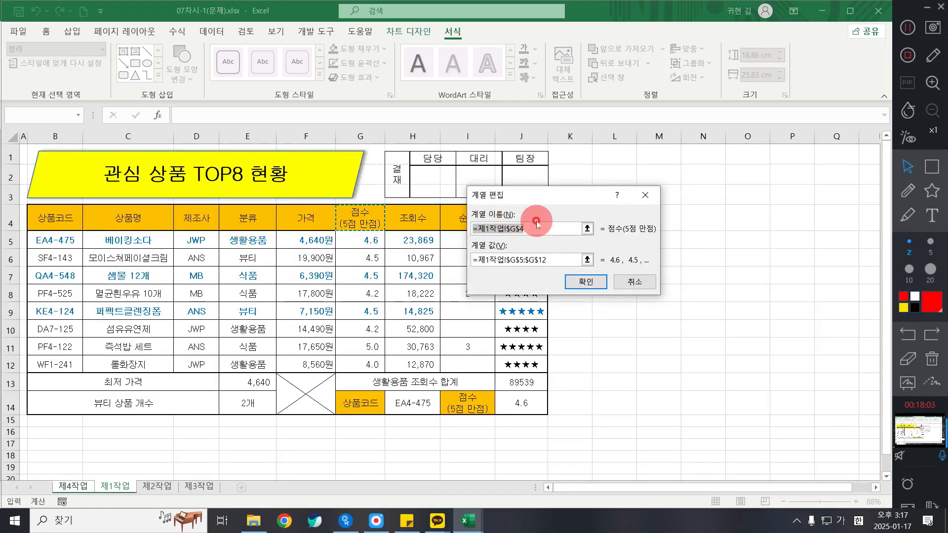
{"action": "type", "text": "점수"}
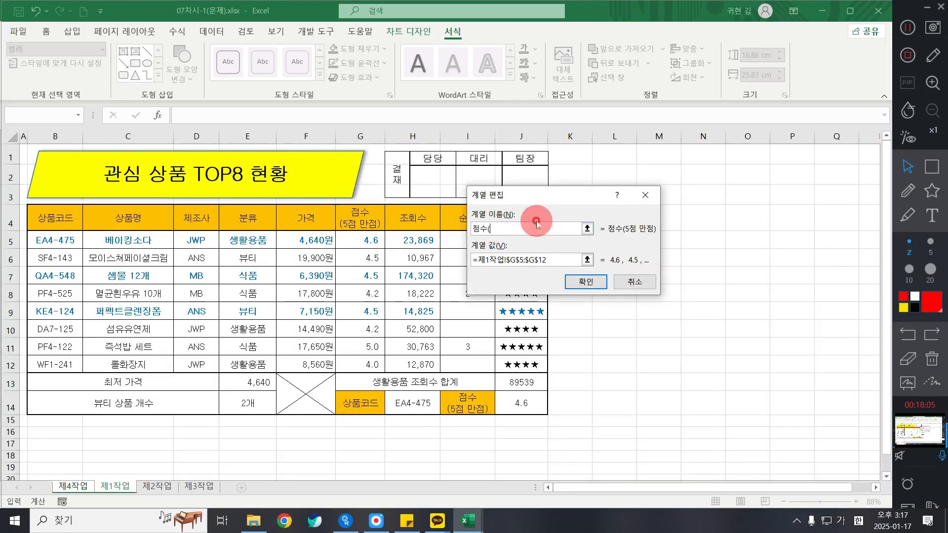
{"action": "type", "text": "(5ㅈ점 만점)"}
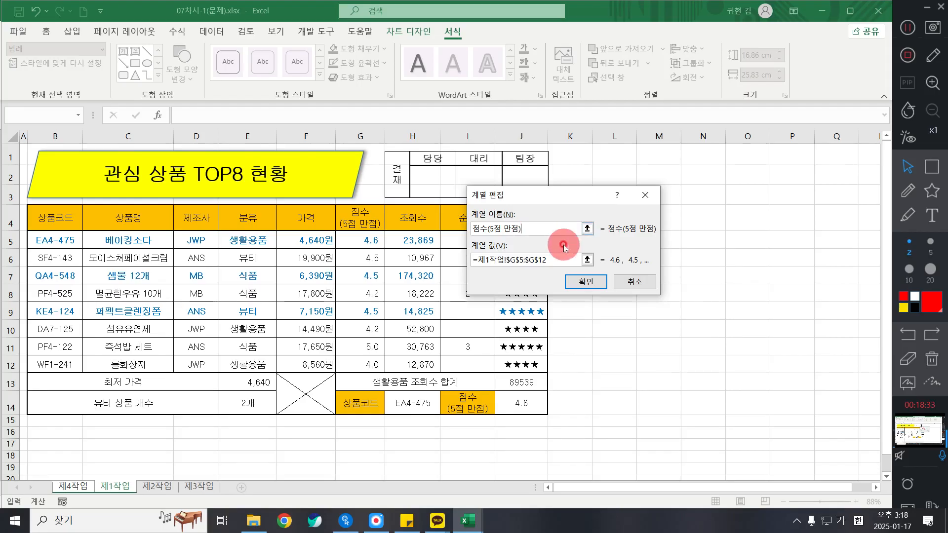
{"action": "left_click", "coordinate": [588, 281]}
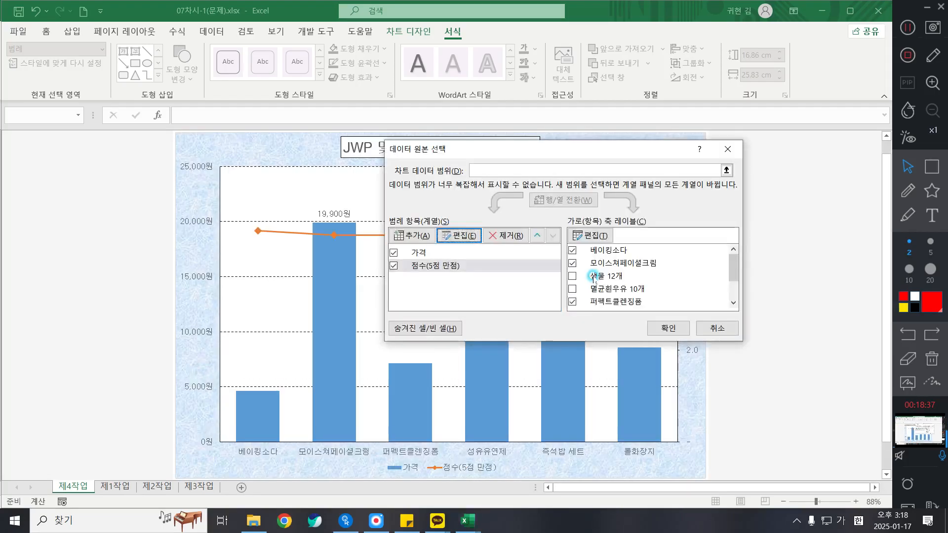
{"action": "left_click", "coordinate": [595, 278]}
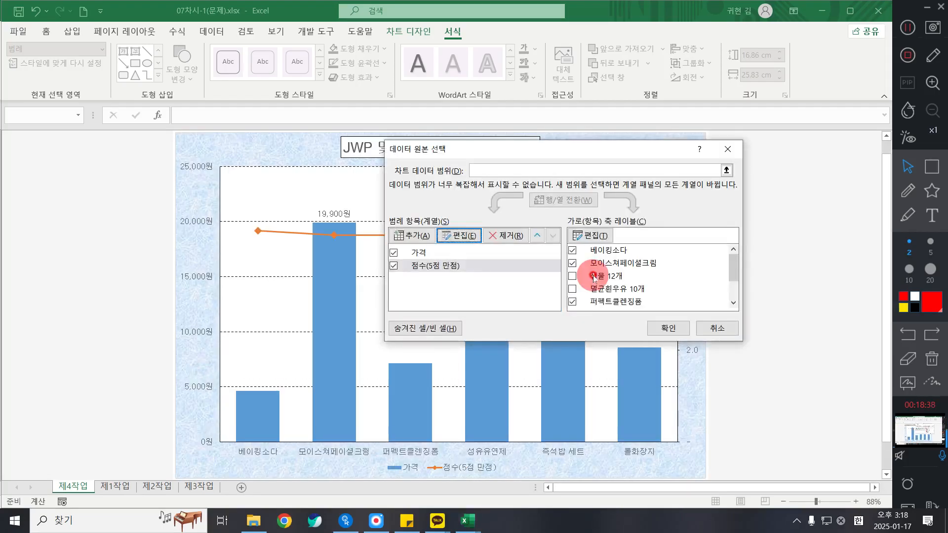
{"action": "left_click", "coordinate": [668, 326]}
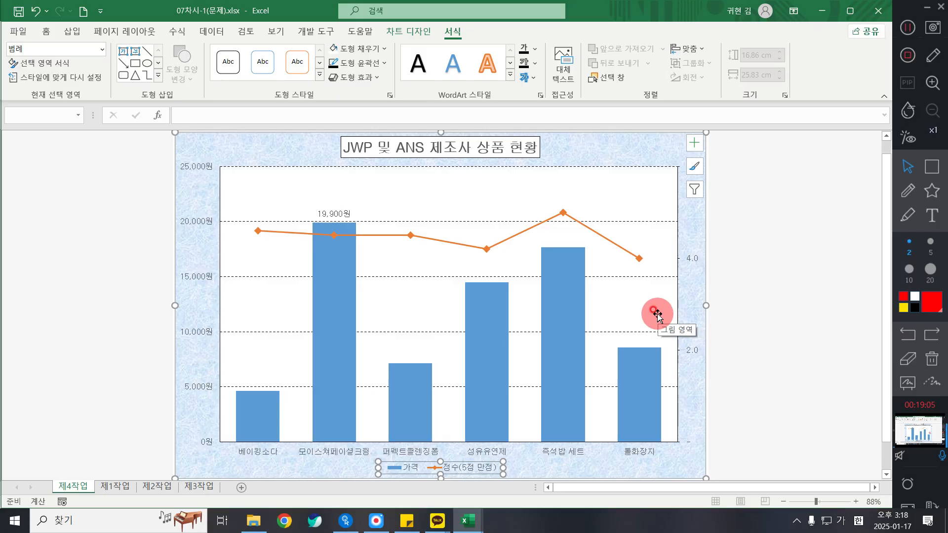
Insert a rounded rectangular callout about 1.83 cm high and 3.73 cm wide in the chart, just below the title.
{"action": "left_click", "coordinate": [745, 301]}
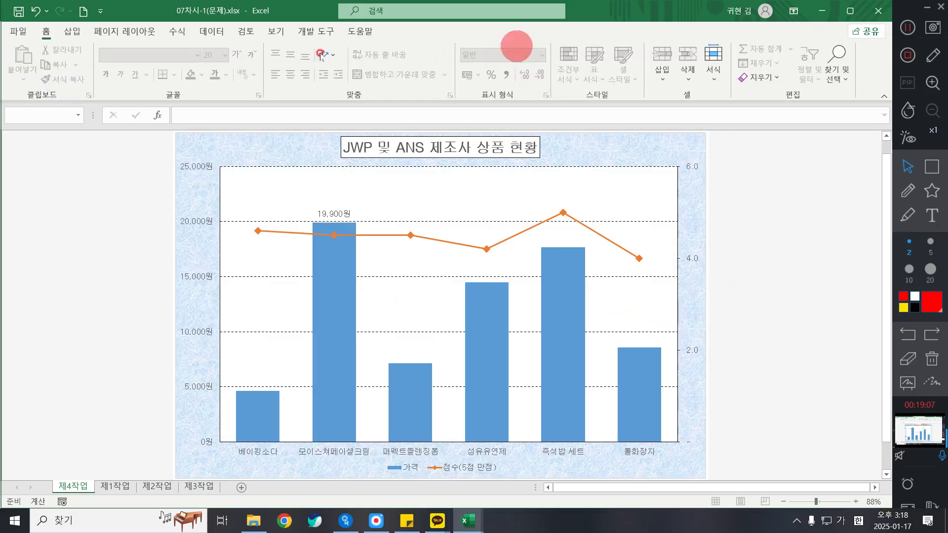
{"action": "left_click", "coordinate": [280, 154]}
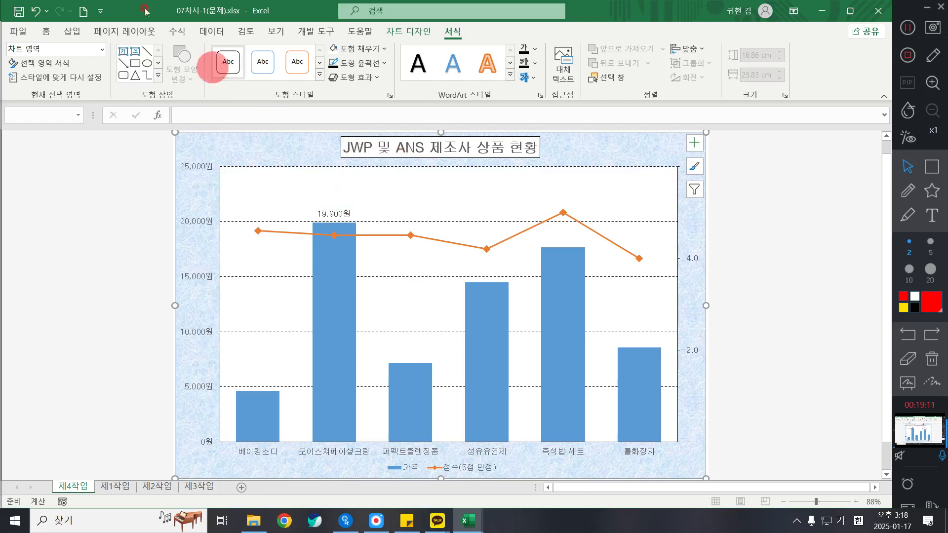
{"action": "left_click", "coordinate": [46, 31]}
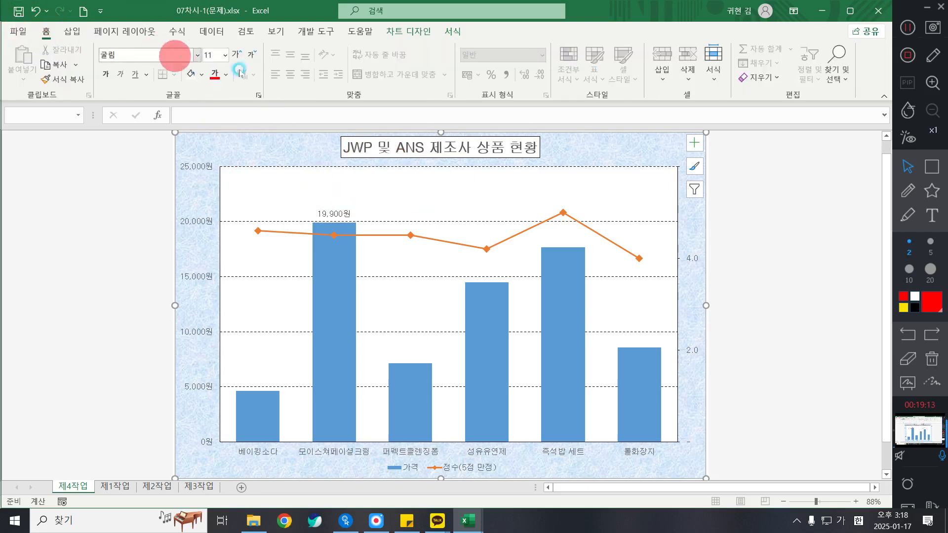
{"action": "left_click", "coordinate": [72, 31]}
{"action": "left_click", "coordinate": [155, 49]}
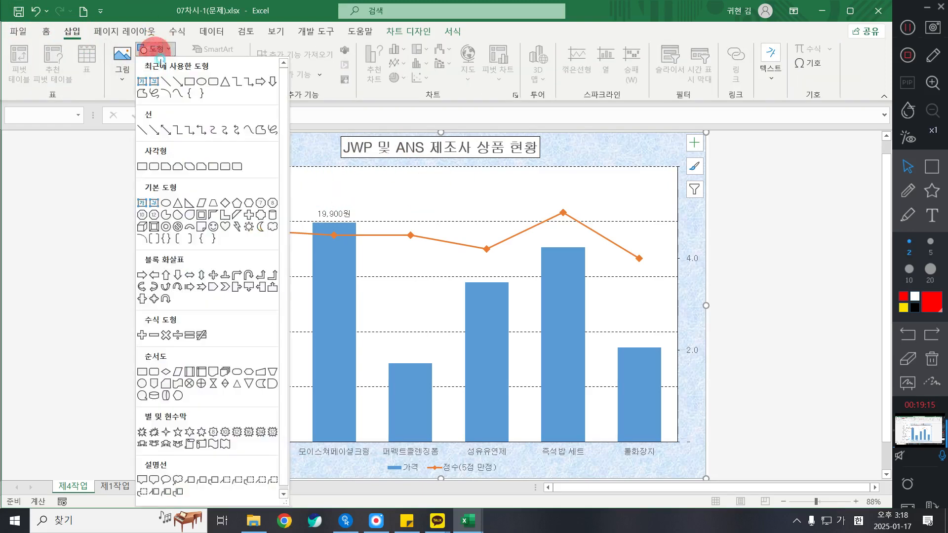
{"action": "left_click", "coordinate": [154, 480]}
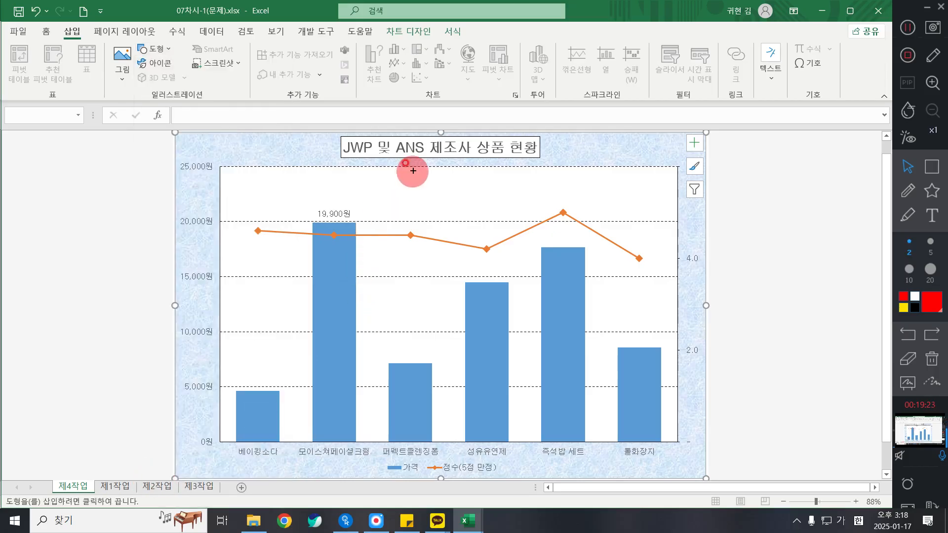
{"action": "left_click_drag", "start_coordinate": [360, 169], "coordinate": [436, 208]}
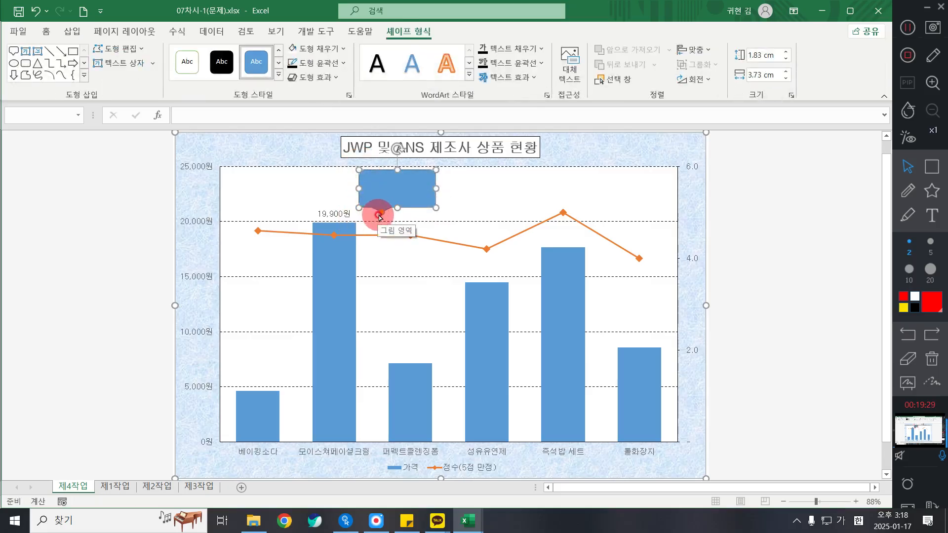
Point the callout's tail toward the 19,900원 label and shrink the callout to about 1.66 cm high and 3.42 cm wide.
{"action": "left_click_drag", "start_coordinate": [380, 215], "coordinate": [353, 218]}
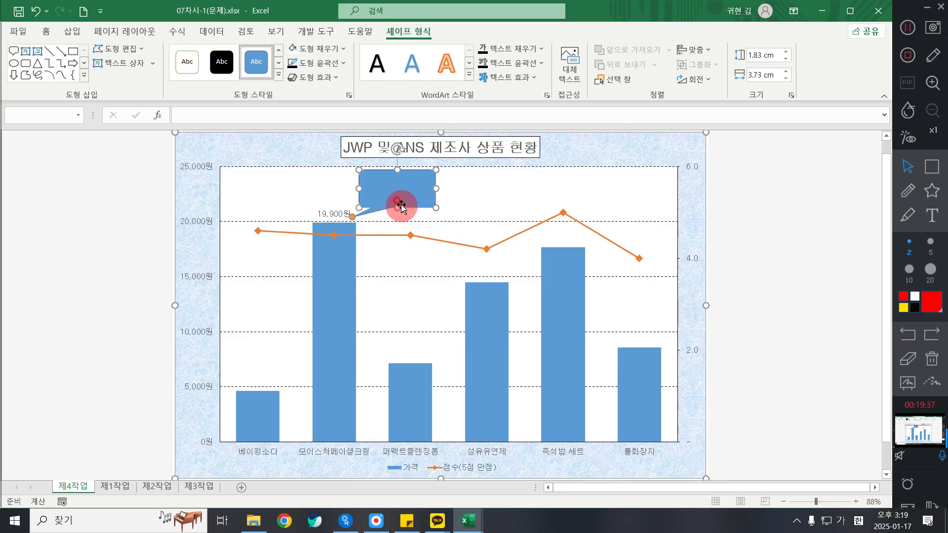
{"action": "left_click_drag", "start_coordinate": [398, 207], "coordinate": [398, 202]}
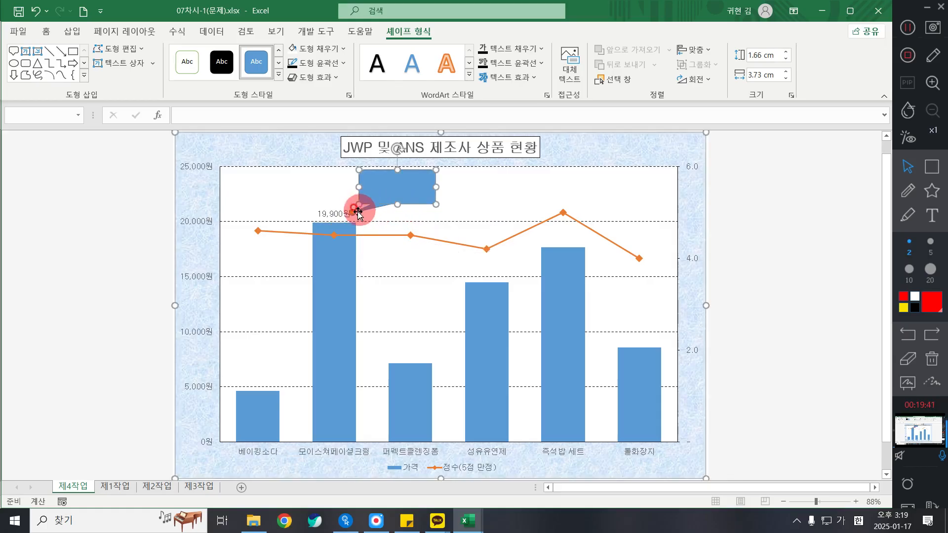
{"action": "left_click_drag", "start_coordinate": [360, 186], "coordinate": [362, 213]}
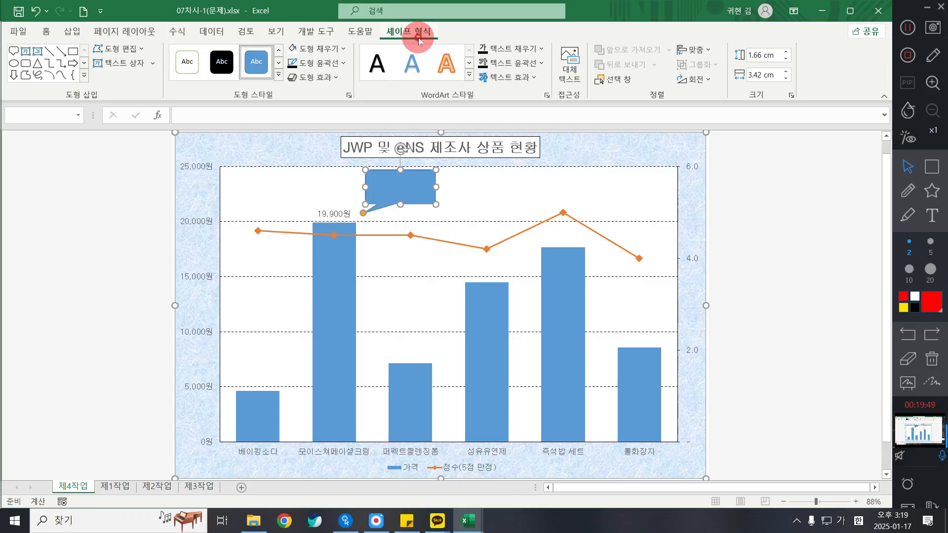
Apply the theme shape style with white fill and blue outline to the callout.
{"action": "left_click", "coordinate": [325, 50]}
{"action": "left_click", "coordinate": [325, 52]}
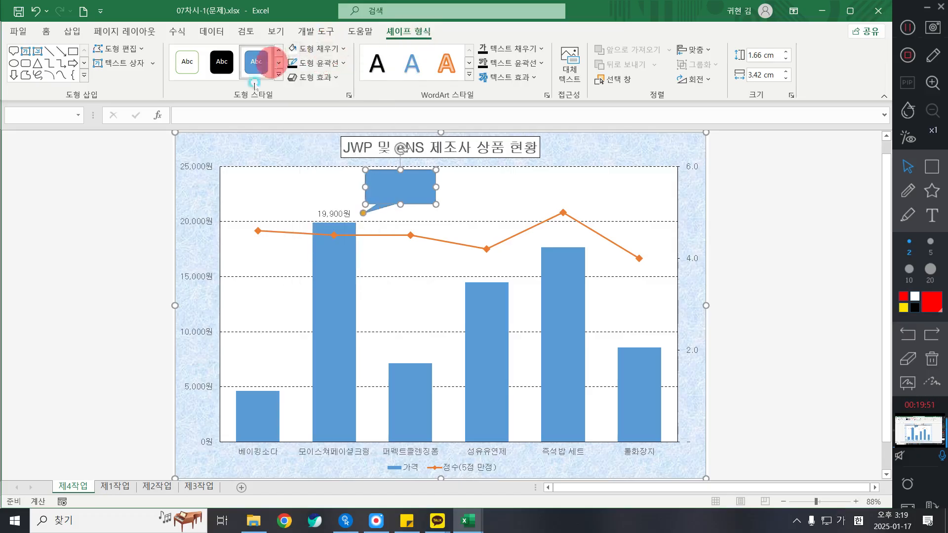
{"action": "left_click", "coordinate": [279, 78]}
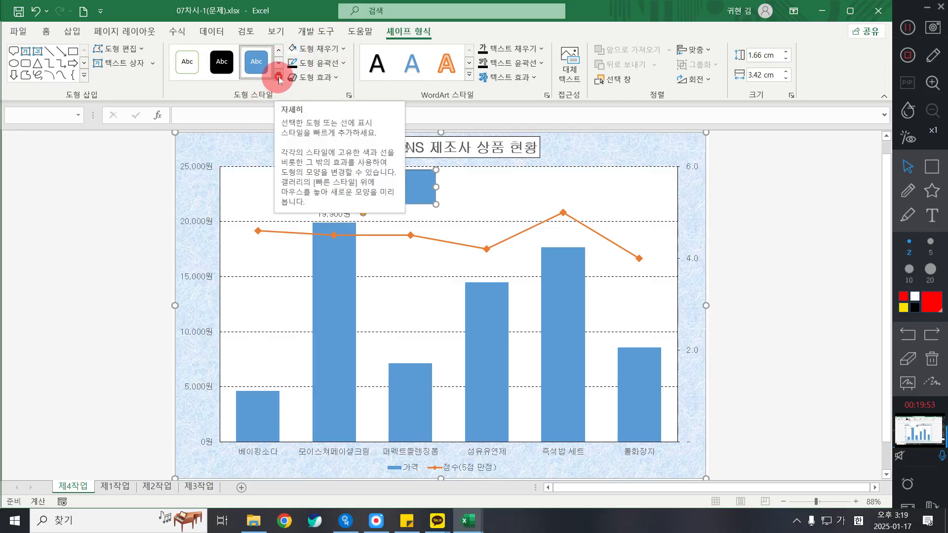
{"action": "left_click", "coordinate": [279, 78]}
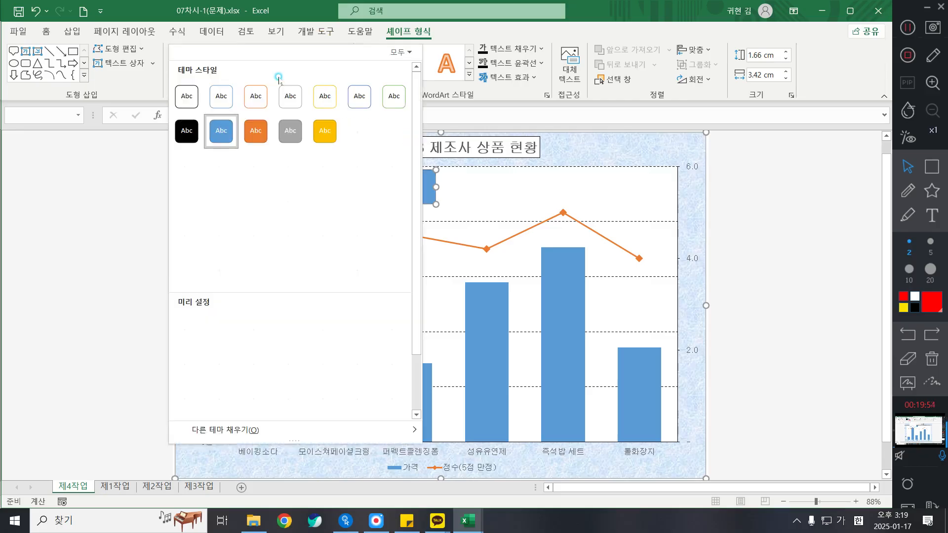
{"action": "left_click", "coordinate": [209, 101]}
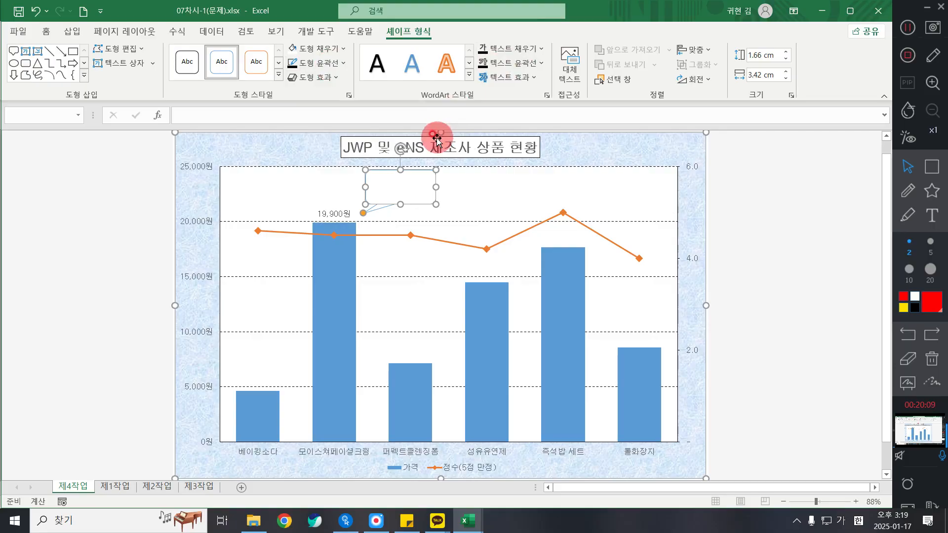
{"action": "left_click", "coordinate": [228, 61]}
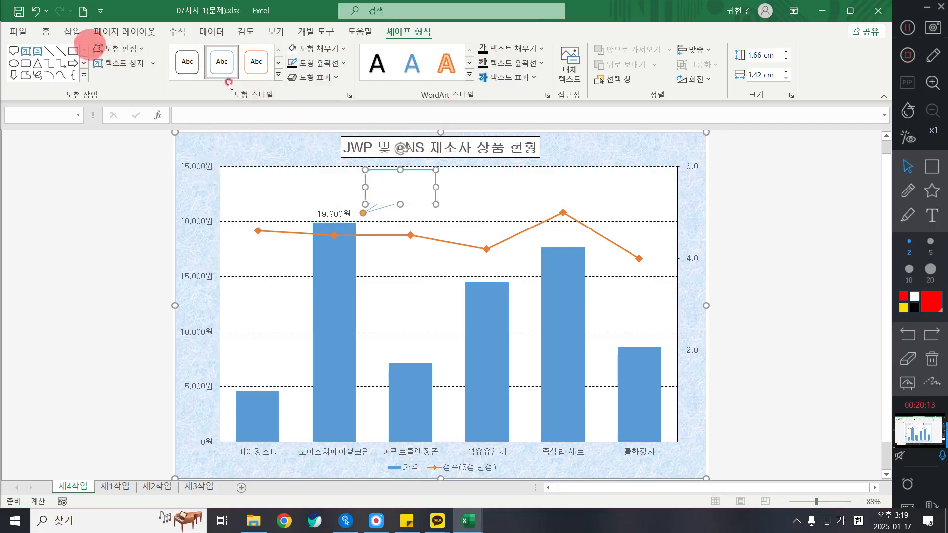
Enter 최고 가격 in the rounded rectangular callout and set the callout's font to 굴림.
{"action": "type", "text": "ㅊㅚ고 가격"}
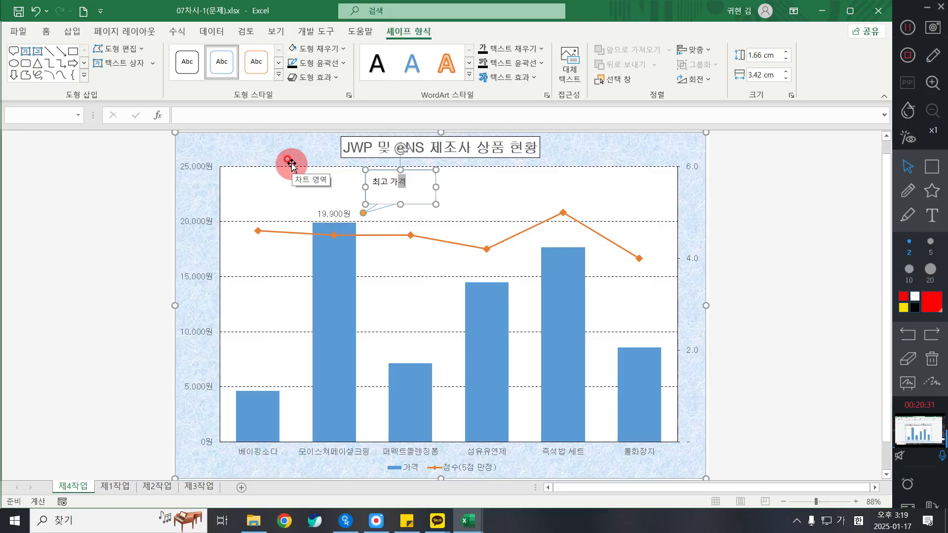
{"action": "left_click", "coordinate": [423, 191]}
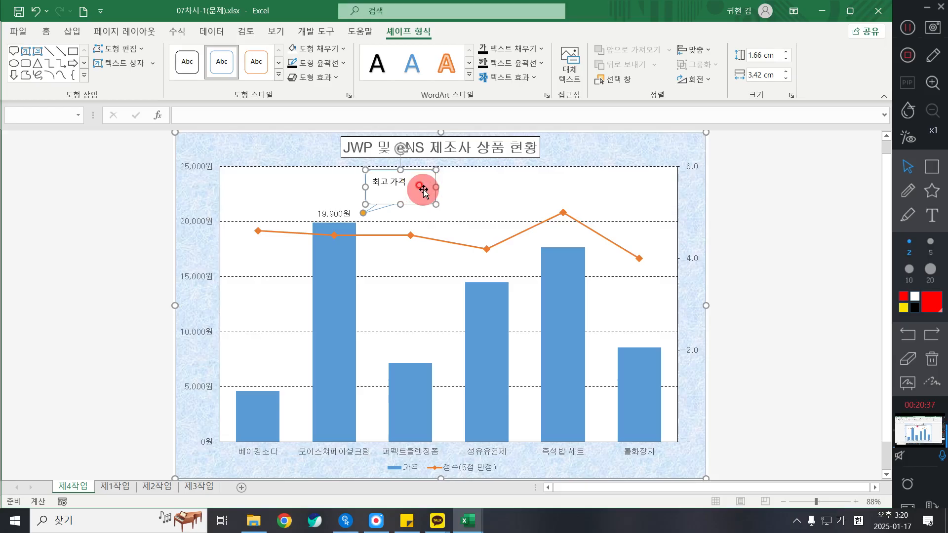
{"action": "left_click", "coordinate": [46, 31]}
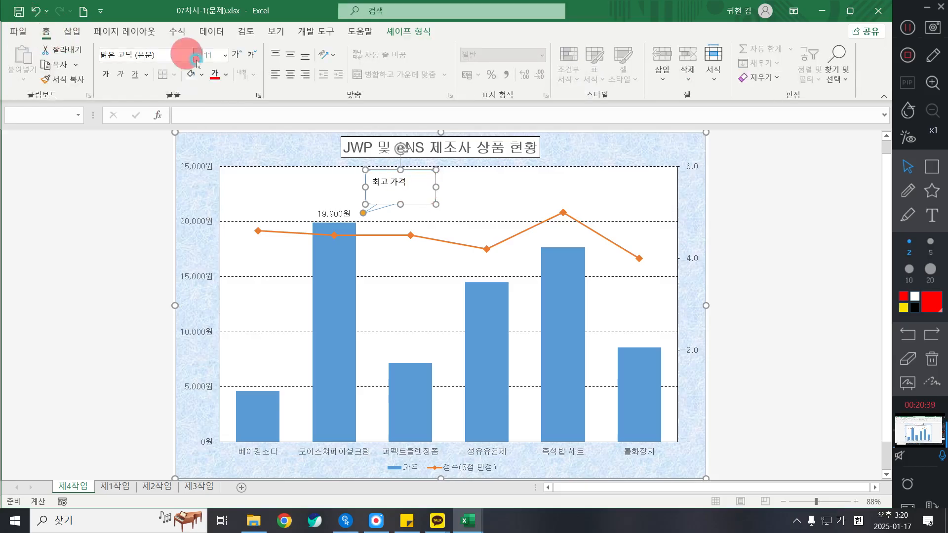
{"action": "left_click", "coordinate": [180, 54]}
{"action": "type", "text": "ㄱ"}
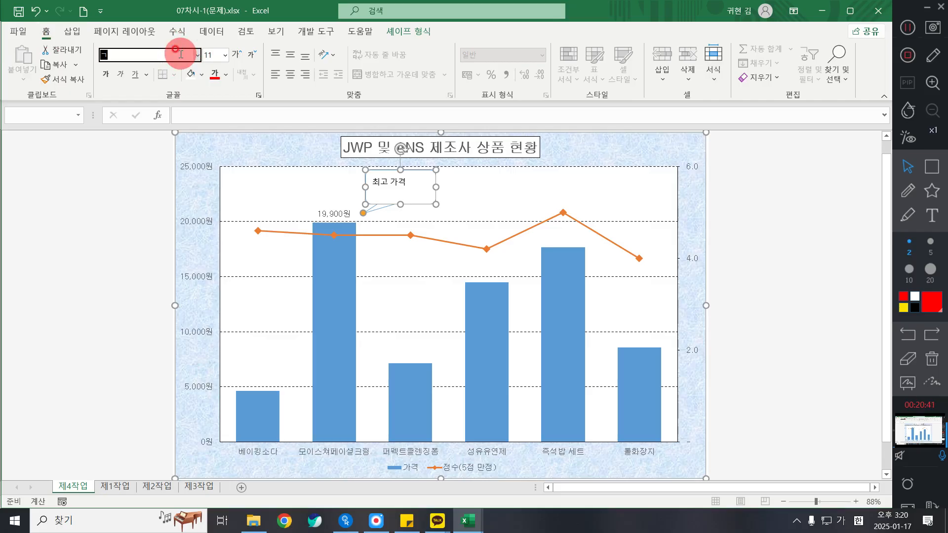
{"action": "type", "text": "굴림"}
{"action": "key", "text": "Return"}
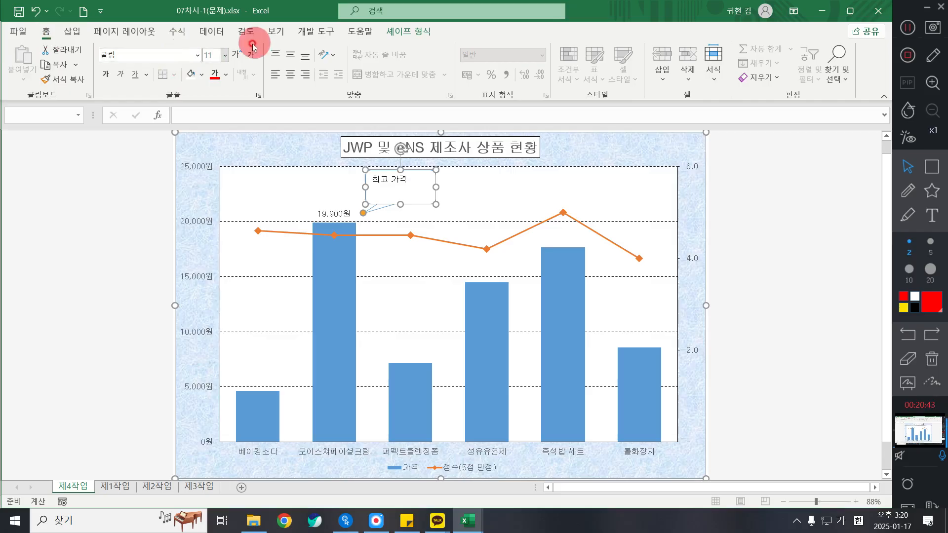
Center the callout's text vertically and horizontally, then reduce the callout's height and point its tail back toward the 19,900원 label.
{"action": "left_click", "coordinate": [289, 55]}
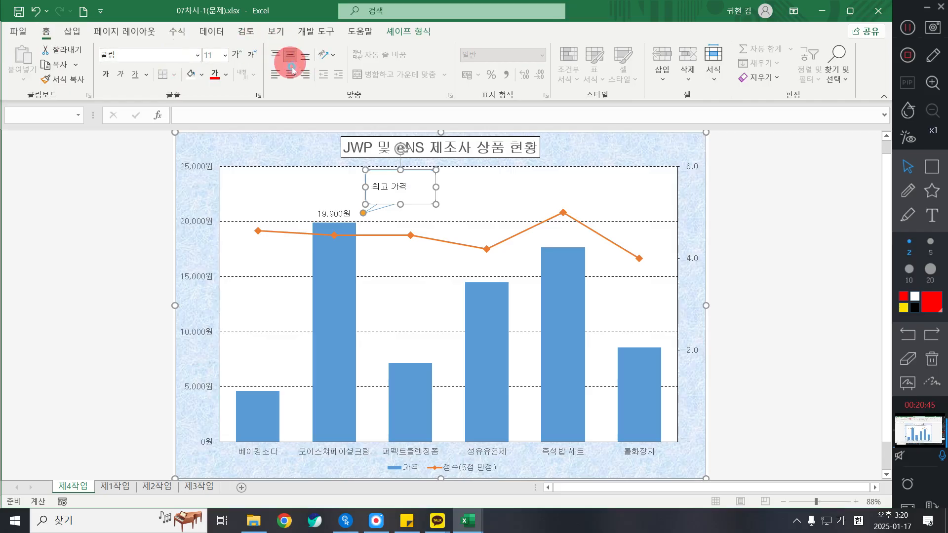
{"action": "left_click", "coordinate": [290, 75]}
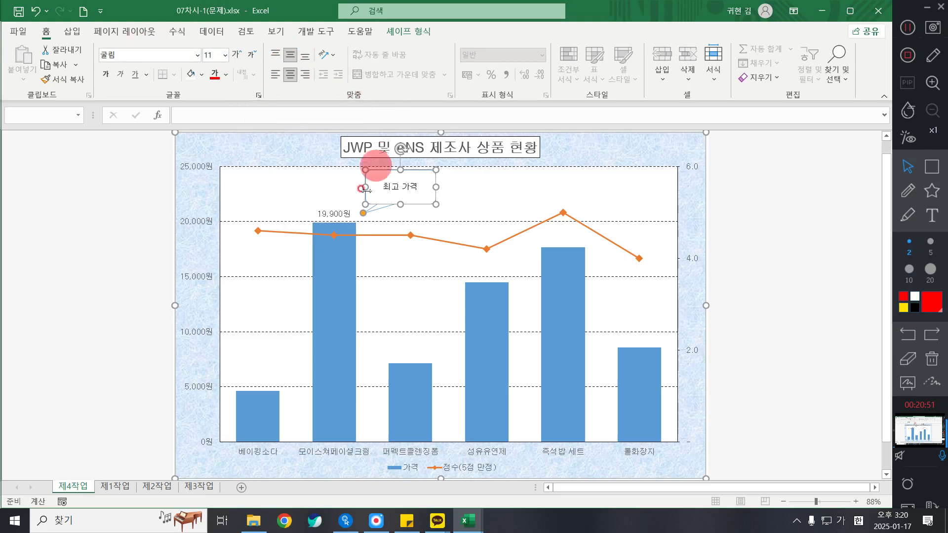
{"action": "left_click", "coordinate": [398, 201]}
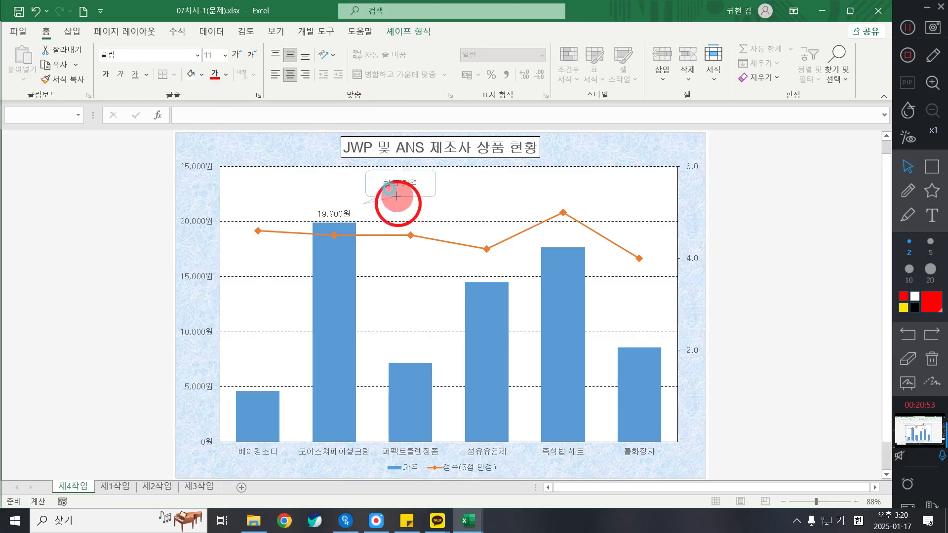
{"action": "left_click", "coordinate": [391, 199]}
{"action": "left_click_drag", "start_coordinate": [363, 204], "coordinate": [363, 210]}
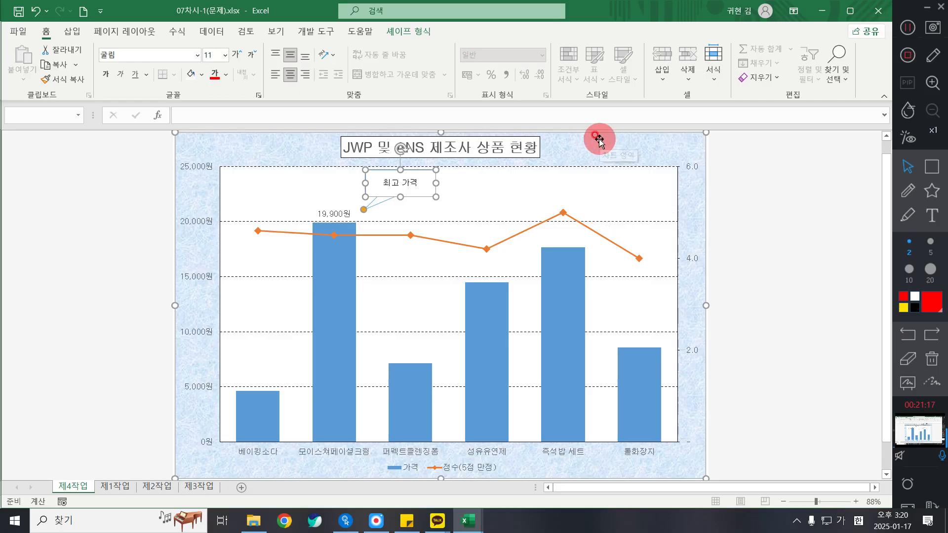
Close the workbooks 07차시-1(문제).xlsx and 07차시-1(완성).xlsx without saving their changes.
{"action": "left_click", "coordinate": [878, 11]}
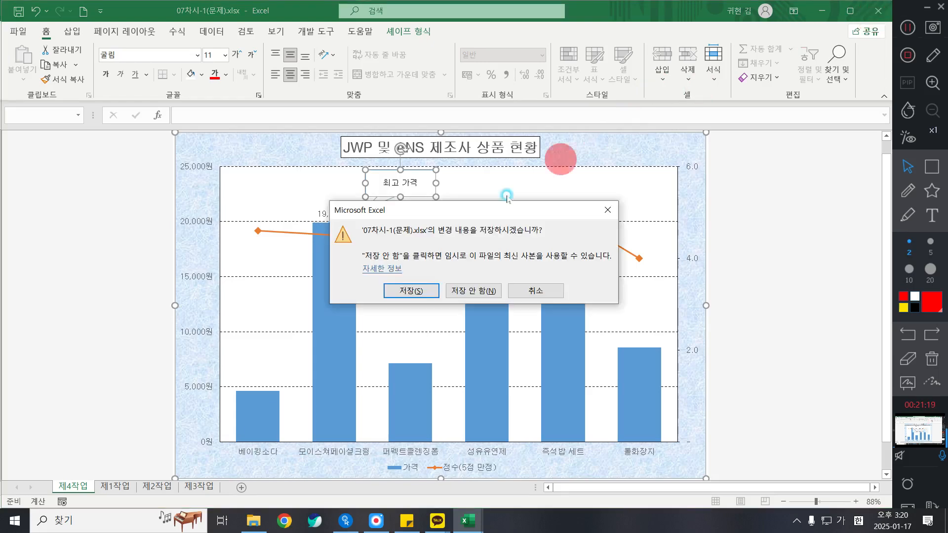
{"action": "left_click", "coordinate": [452, 297]}
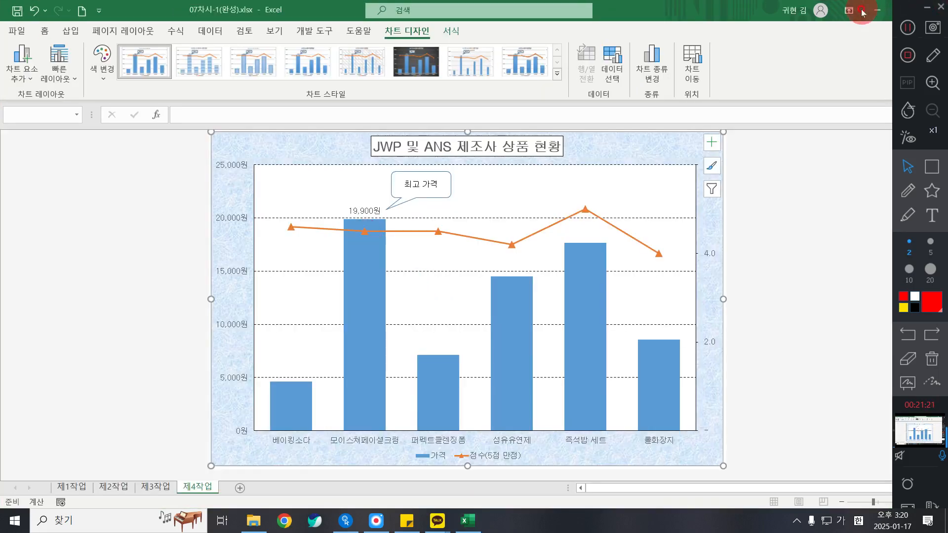
{"action": "left_click_drag", "start_coordinate": [730, 20], "coordinate": [714, 7]}
{"action": "left_click", "coordinate": [842, 74]}
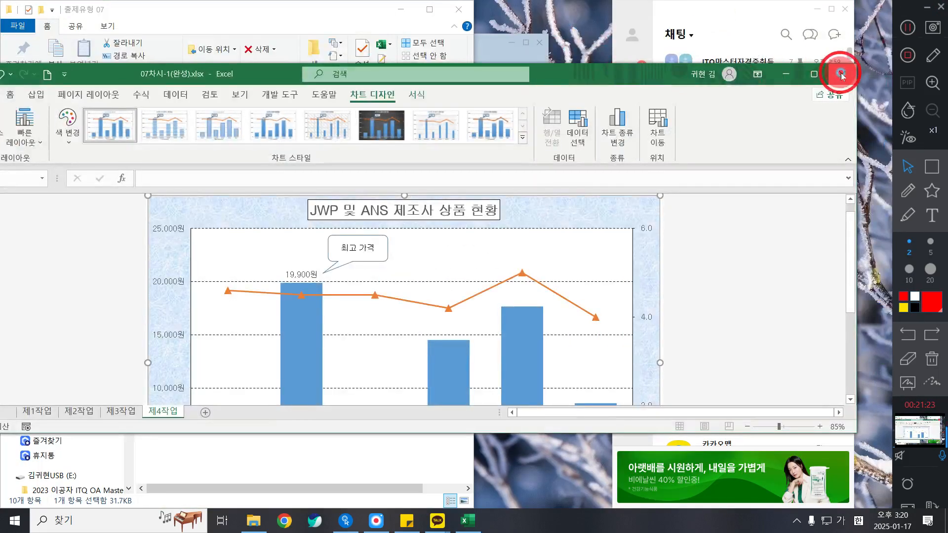
{"action": "left_click", "coordinate": [470, 291]}
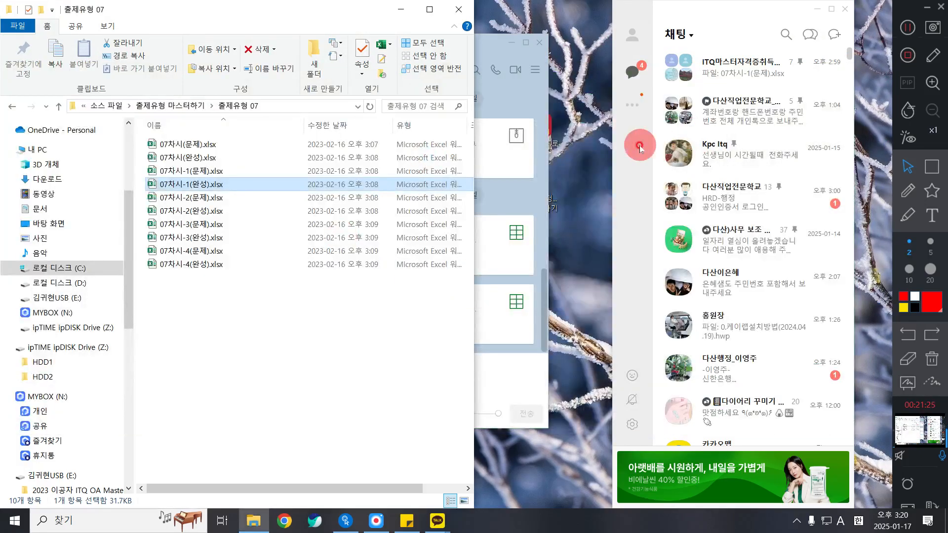
Switch to KakaoTalk and move the ITQ마스터자격증취득과정 group chat window clear of the 출제유형 07 file list.
{"action": "left_click", "coordinate": [501, 120]}
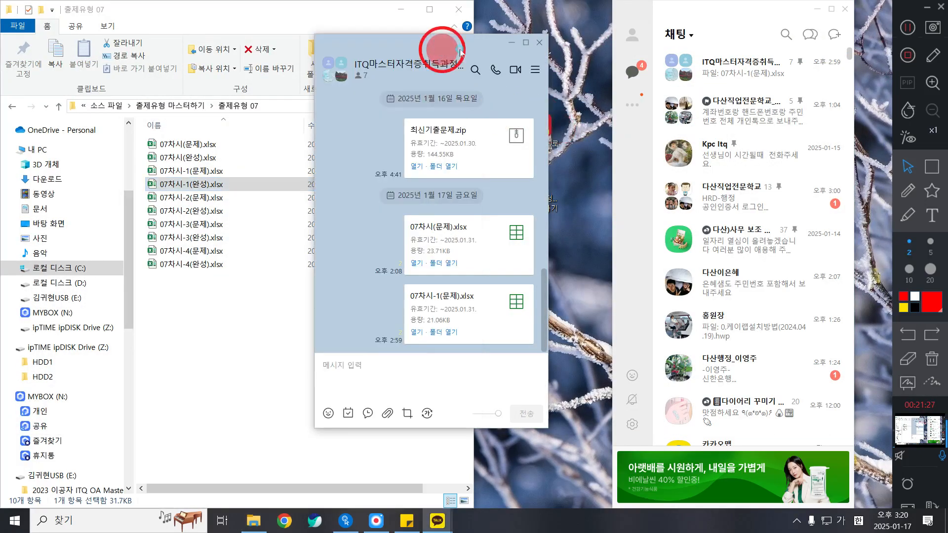
{"action": "left_click_drag", "start_coordinate": [440, 46], "coordinate": [642, 58]}
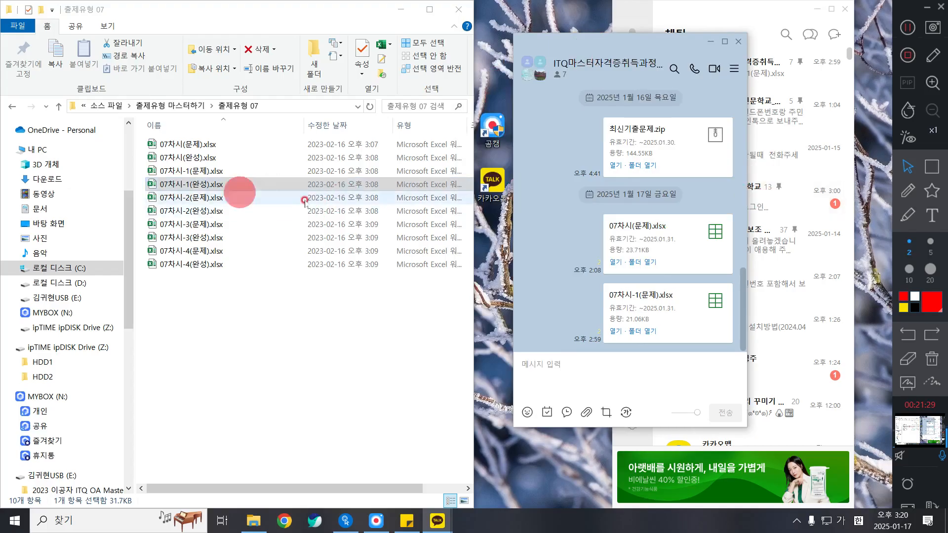
Check the unread message in the 다산직업전문학교 group chat and close that chat.
{"action": "left_click", "coordinate": [783, 198]}
{"action": "double_click", "coordinate": [784, 200]}
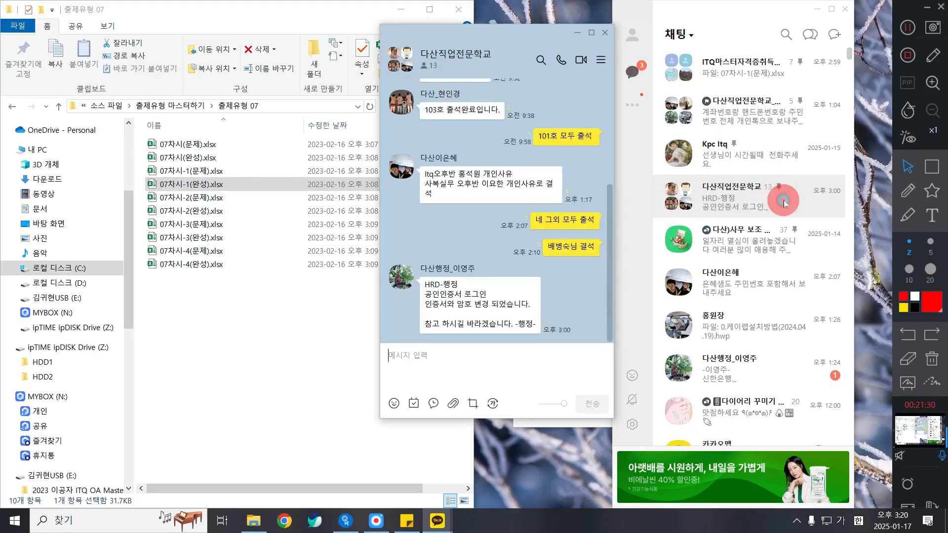
{"action": "left_click", "coordinate": [605, 33]}
Send 07차시-2(문제).xlsx from the 출제유형 07 folder to the ITQ group chat, and open that workbook in a maximized Excel window.
{"action": "left_click_drag", "start_coordinate": [176, 193], "coordinate": [561, 280]}
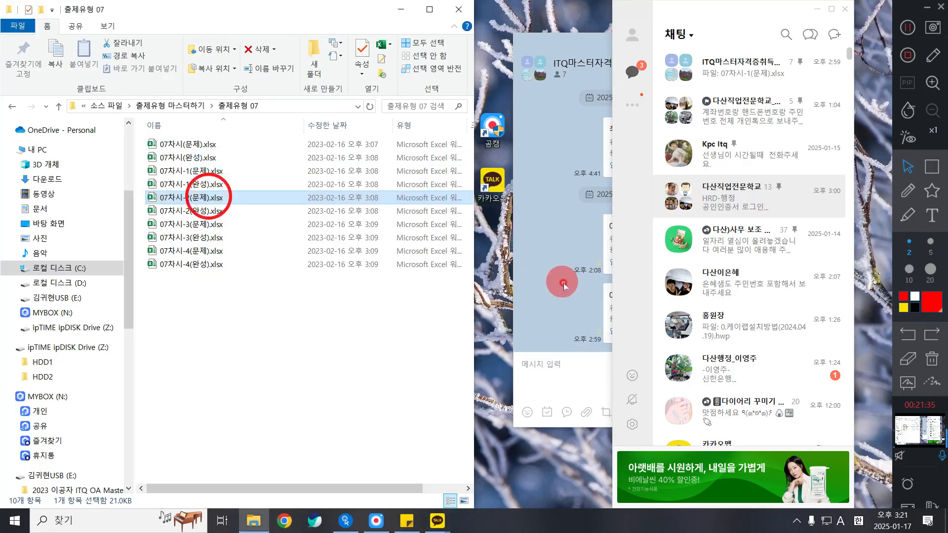
{"action": "left_click", "coordinate": [632, 324]}
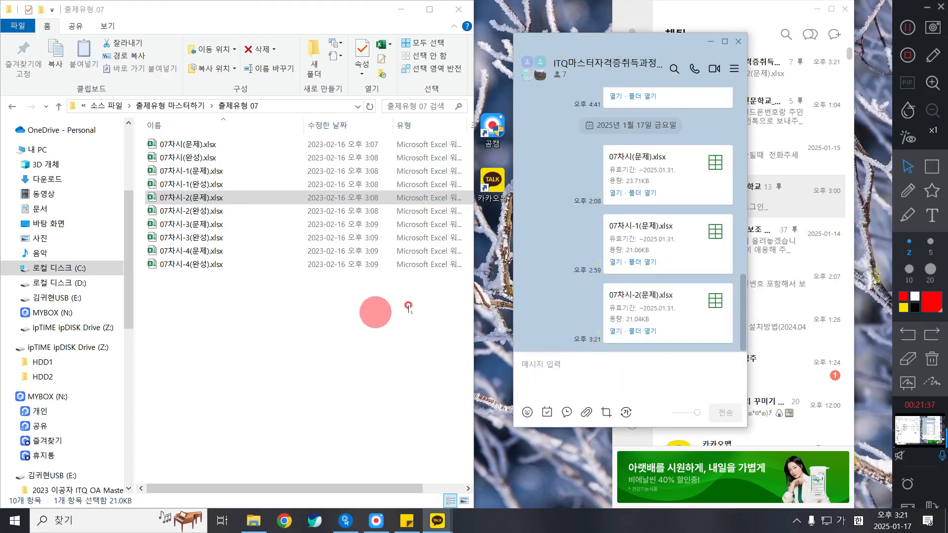
{"action": "double_click", "coordinate": [606, 298]}
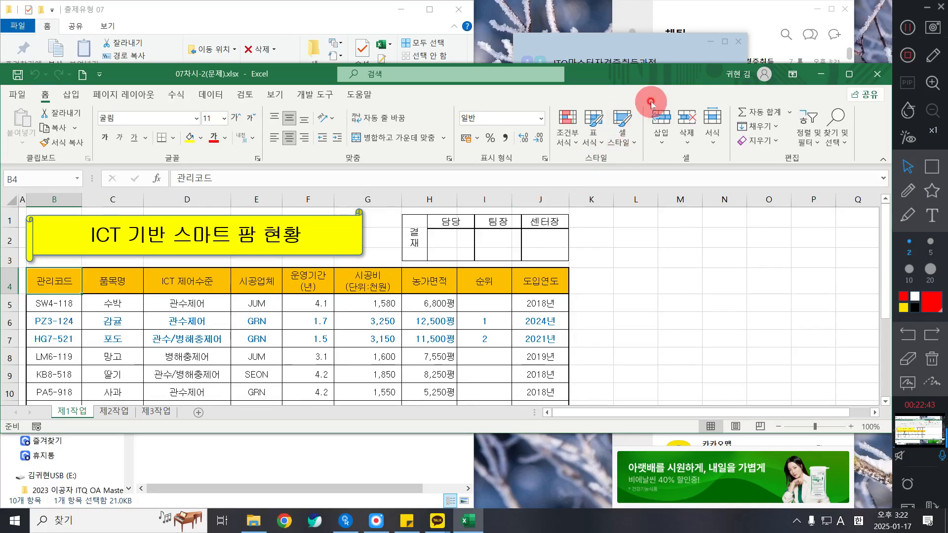
{"action": "double_click", "coordinate": [671, 59]}
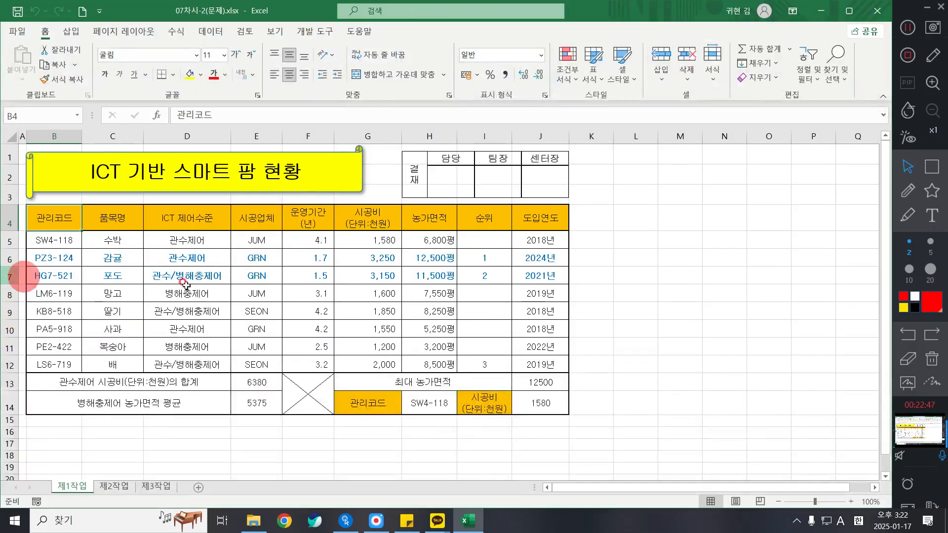
Start a combo (혼합) chart from the 품목명, 시공비 and 농가면적 data in C4:C12, G4:G12 and H4:H12.
{"action": "left_click", "coordinate": [259, 279]}
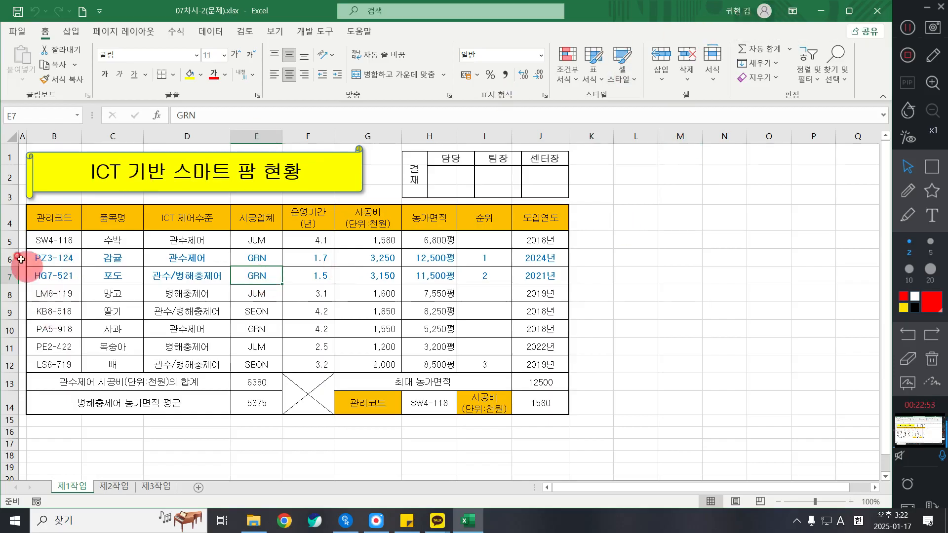
{"action": "left_click", "coordinate": [49, 219]}
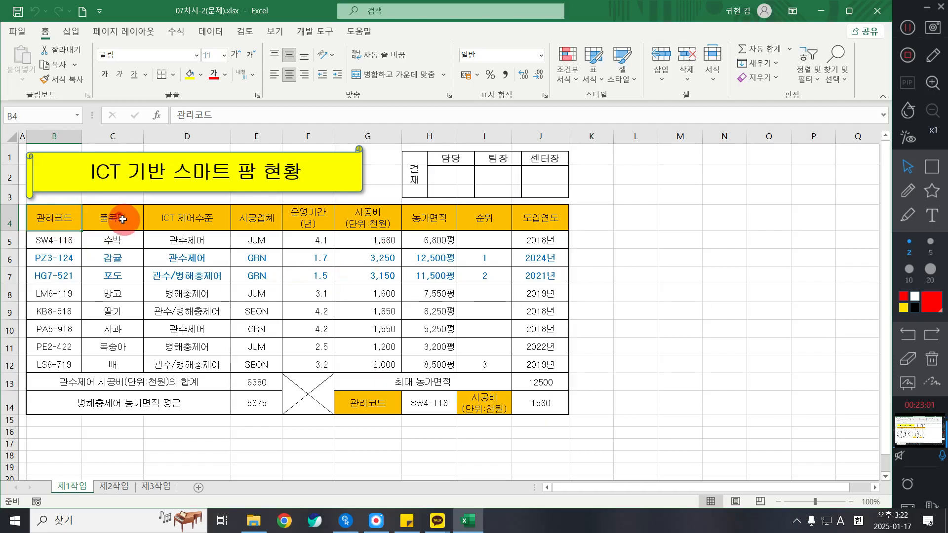
{"action": "left_click_drag", "start_coordinate": [119, 218], "coordinate": [124, 363]}
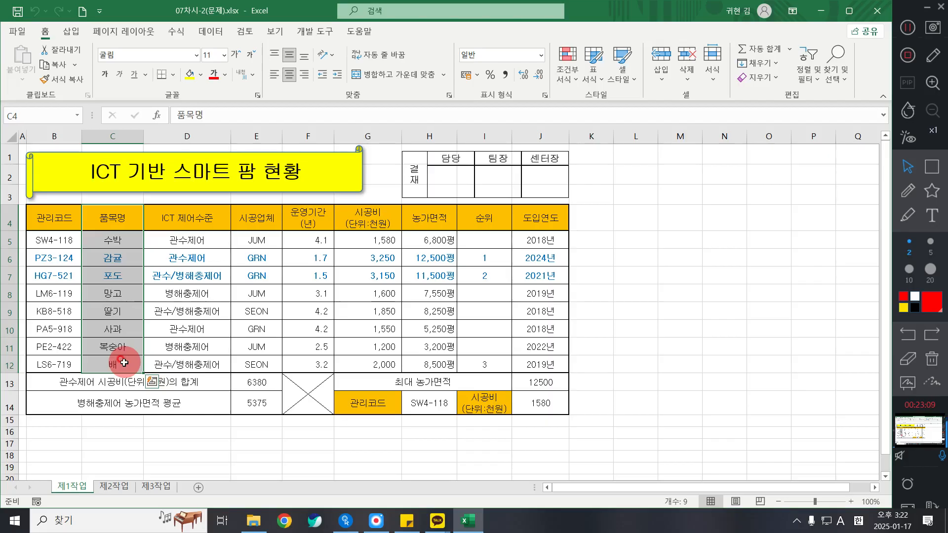
{"action": "left_click_drag", "start_coordinate": [371, 216], "coordinate": [349, 368]}
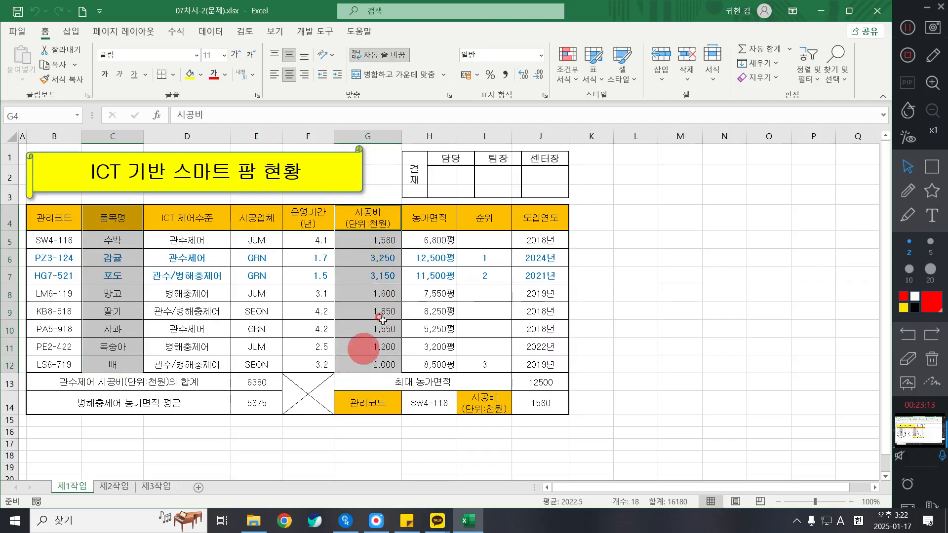
{"action": "left_click_drag", "start_coordinate": [429, 219], "coordinate": [434, 364]}
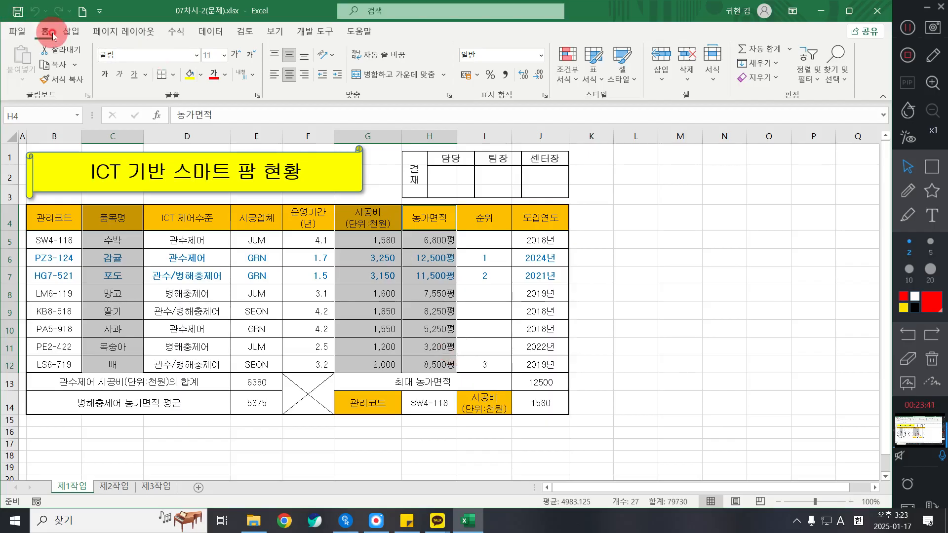
{"action": "left_click", "coordinate": [73, 40]}
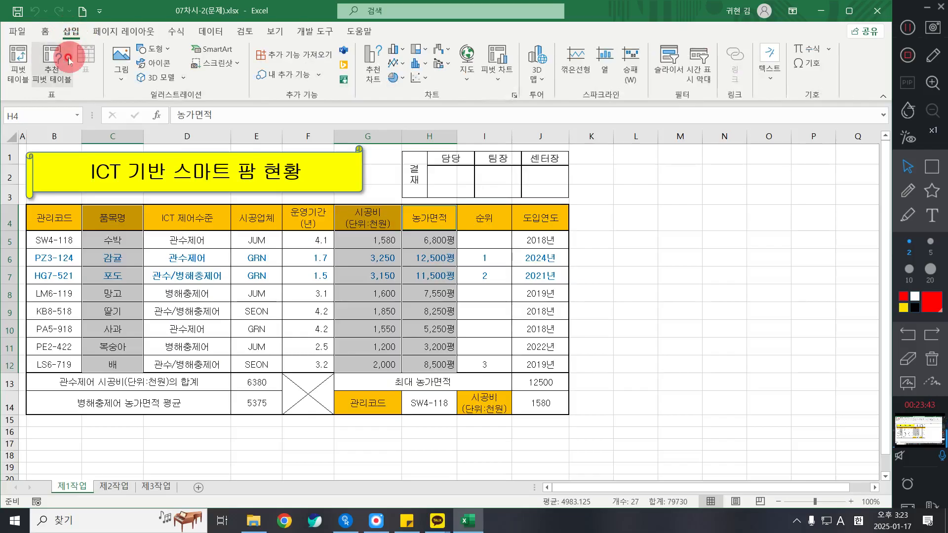
{"action": "left_click", "coordinate": [373, 63]}
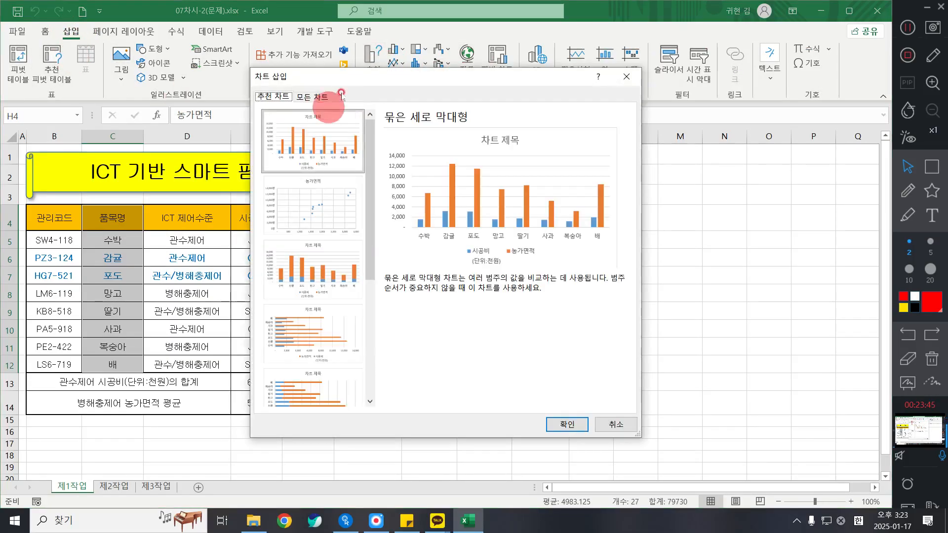
{"action": "left_click", "coordinate": [313, 95]}
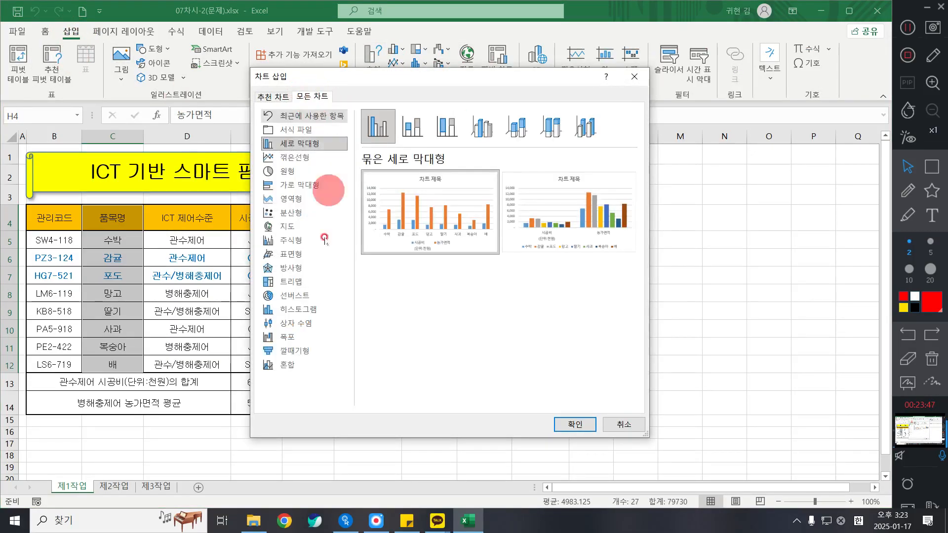
{"action": "left_click", "coordinate": [288, 366]}
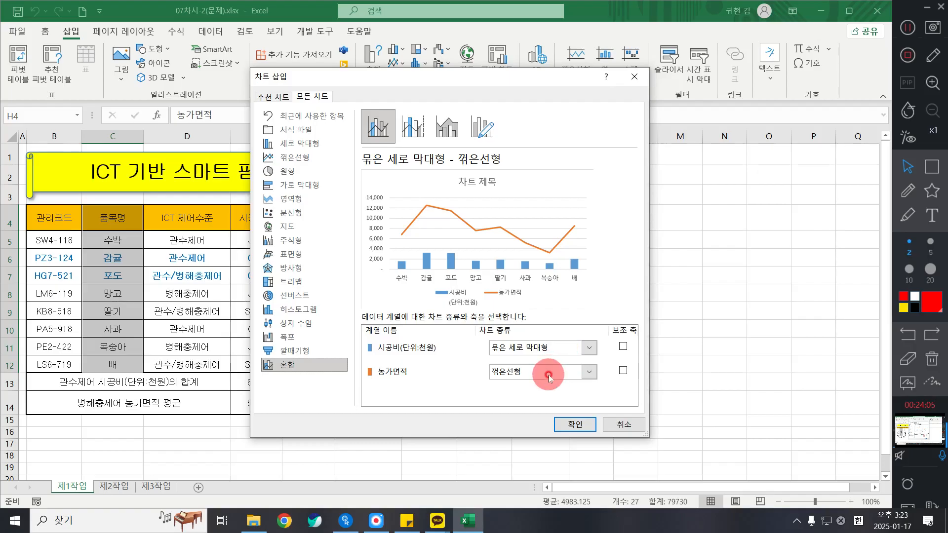
Set the 농가면적 series to 표식이 있는 꺾은선형 on the secondary axis and insert the combo chart.
{"action": "left_click", "coordinate": [586, 373]}
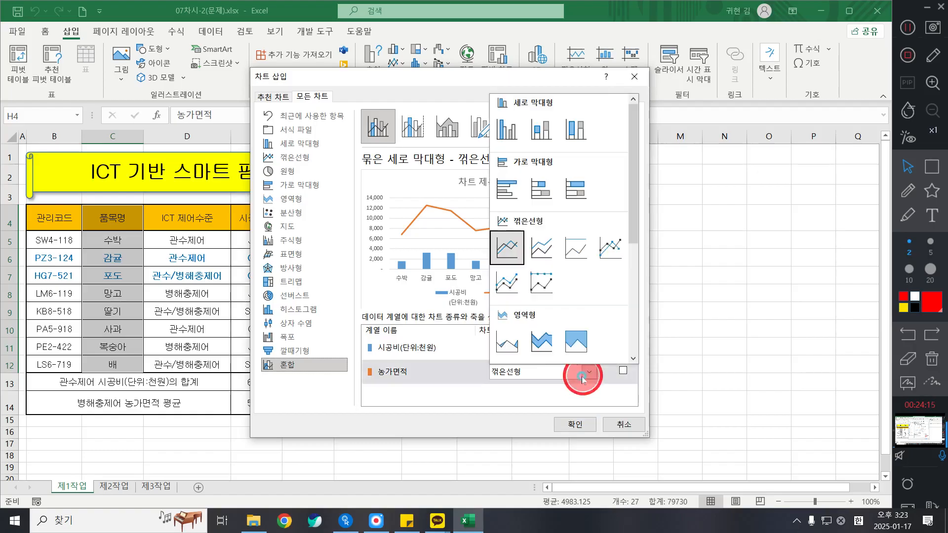
{"action": "left_click", "coordinate": [599, 250]}
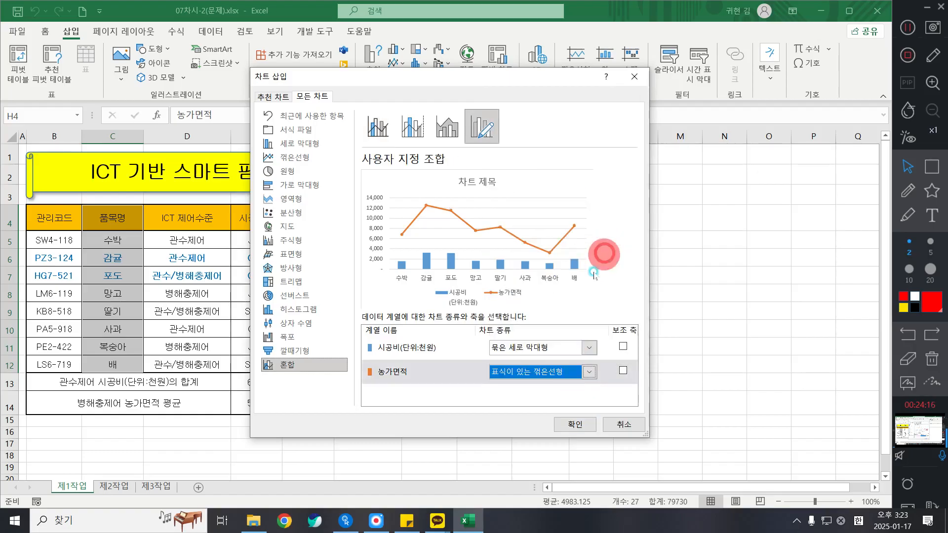
{"action": "left_click", "coordinate": [527, 378]}
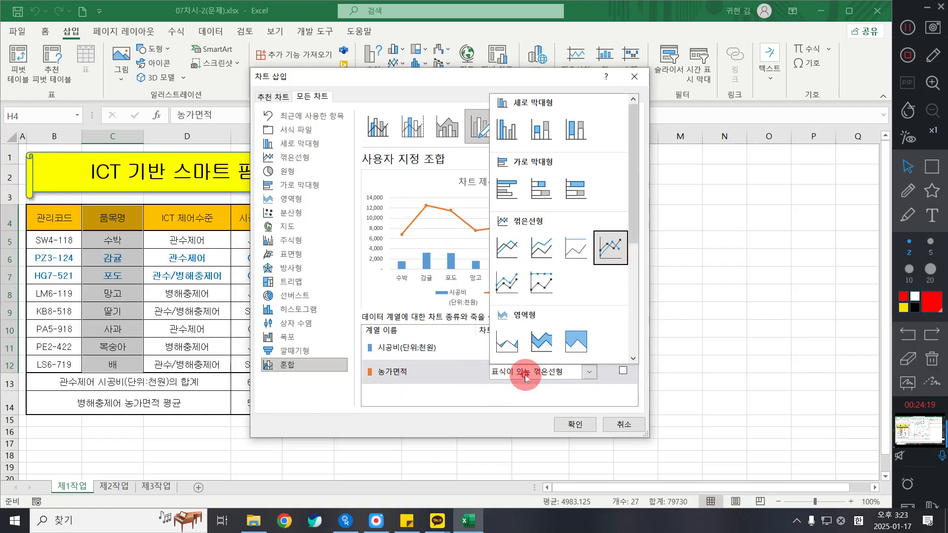
{"action": "left_click", "coordinate": [614, 254]}
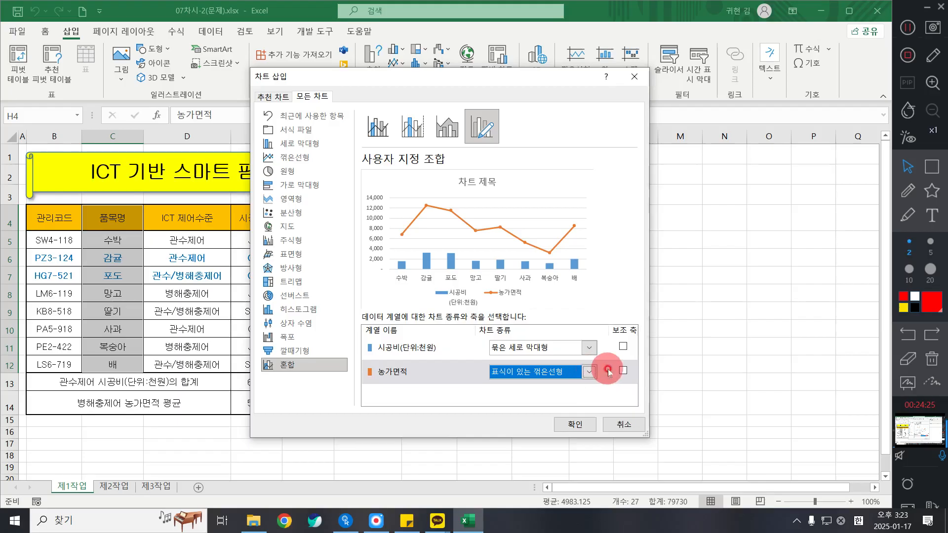
{"action": "left_click", "coordinate": [624, 373]}
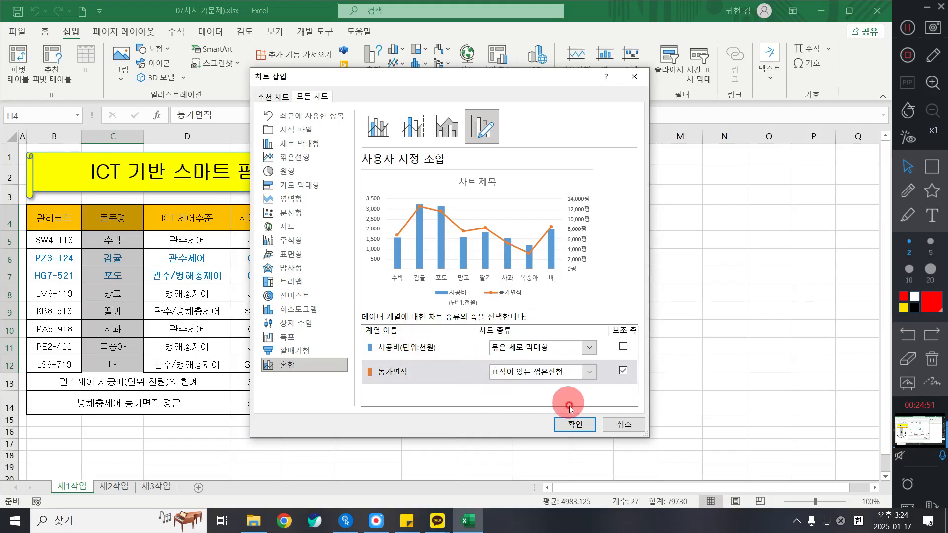
{"action": "left_click", "coordinate": [572, 424]}
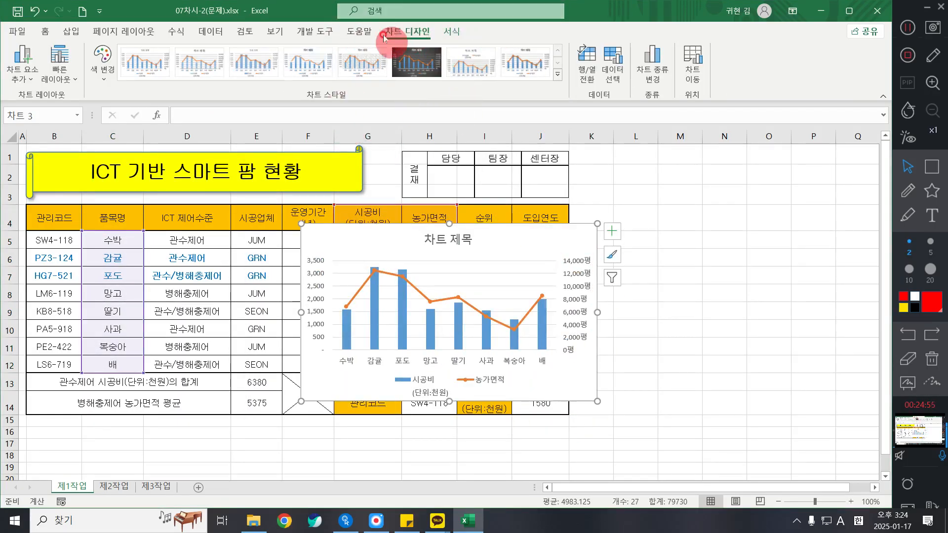
Move the combo chart to a new sheet named 제4작업 and place that sheet after 제3작업.
{"action": "left_click", "coordinate": [699, 64]}
{"action": "left_click", "coordinate": [480, 195]}
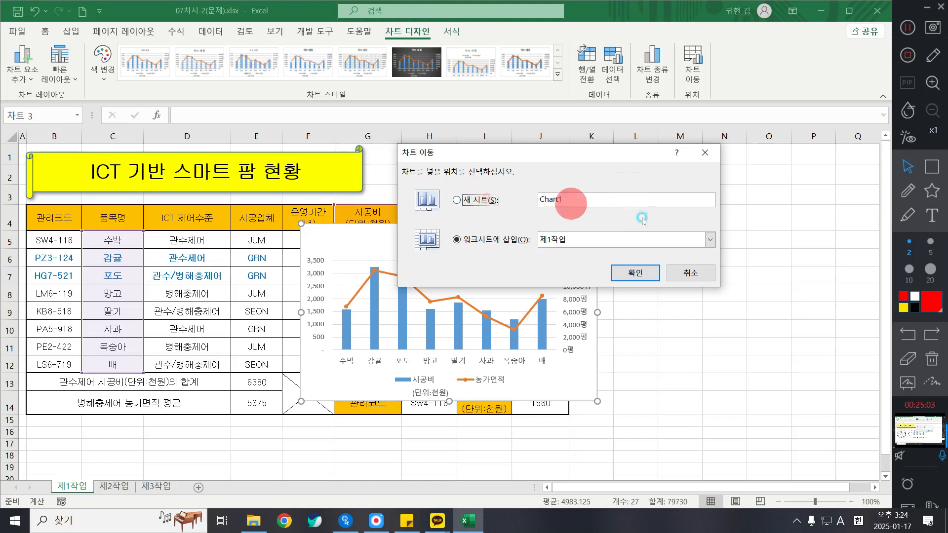
{"action": "double_click", "coordinate": [601, 201]}
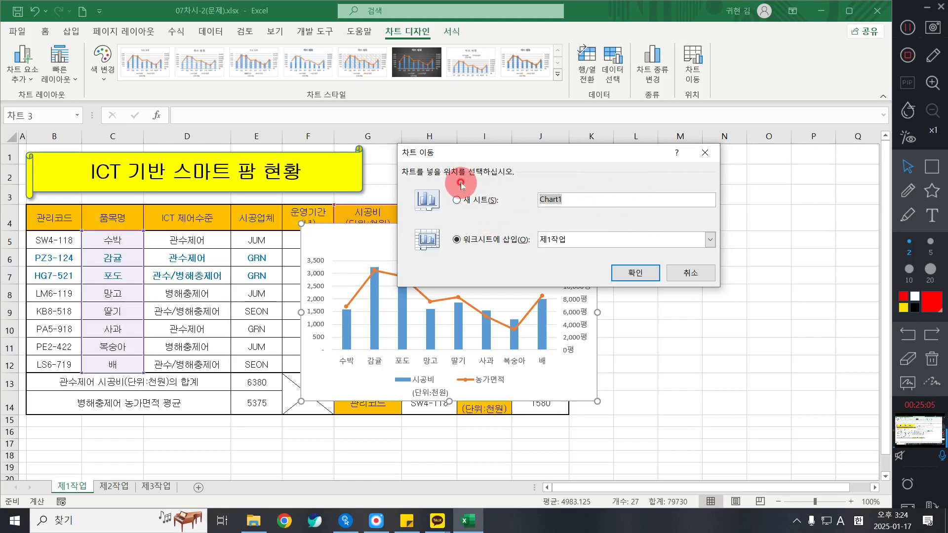
{"action": "type", "text": "wp"}
{"action": "key", "text": "BackSpace"}
{"action": "key", "text": "BackSpace"}
{"action": "key", "text": "Hangul"}
{"action": "type", "text": "제4작업"}
{"action": "key", "text": "Return"}
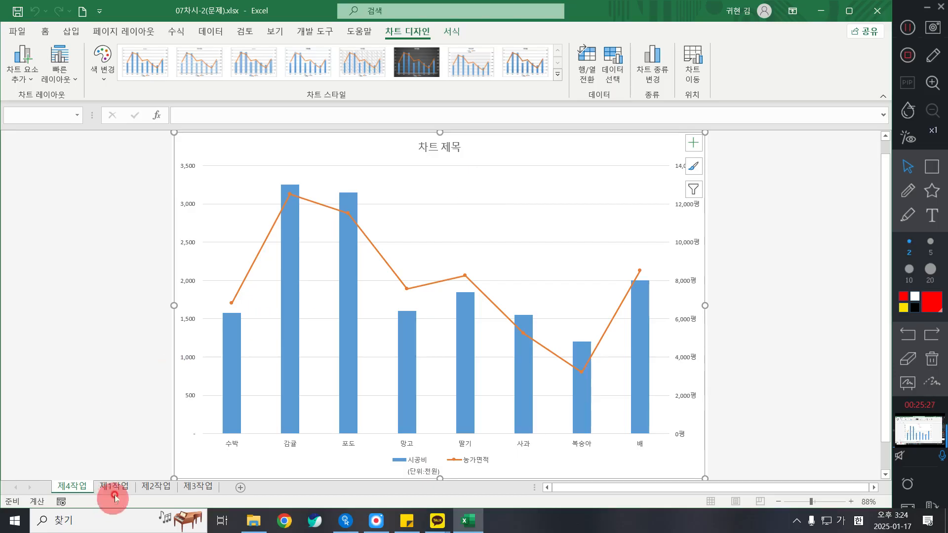
{"action": "left_click_drag", "start_coordinate": [63, 486], "coordinate": [247, 486]}
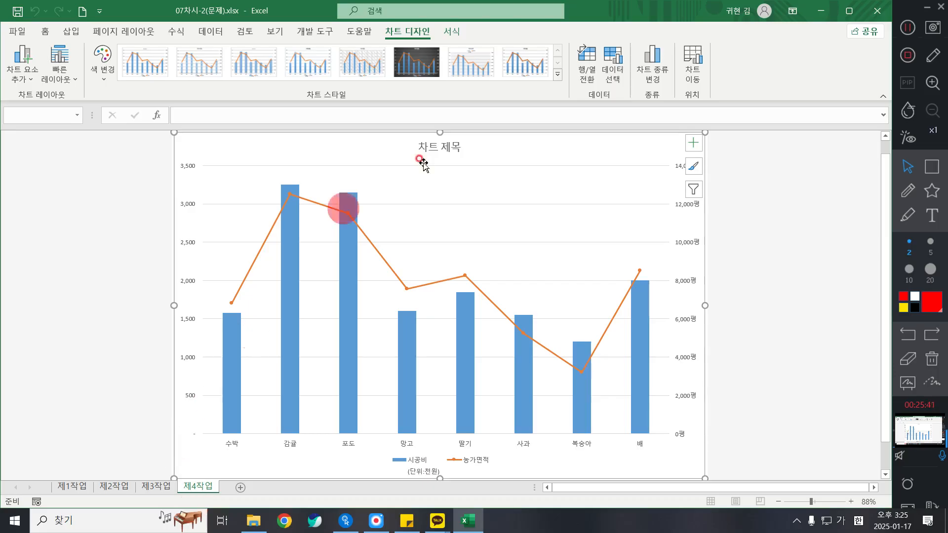
Apply the third quick layout (빠른 레이아웃) in the gallery to the combo chart.
{"action": "right_click", "coordinate": [527, 144]}
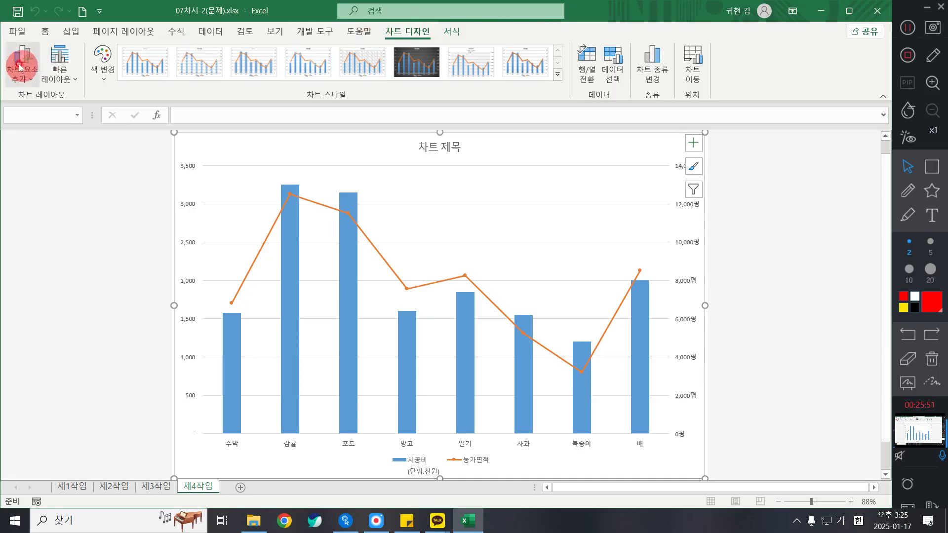
{"action": "left_click", "coordinate": [61, 62]}
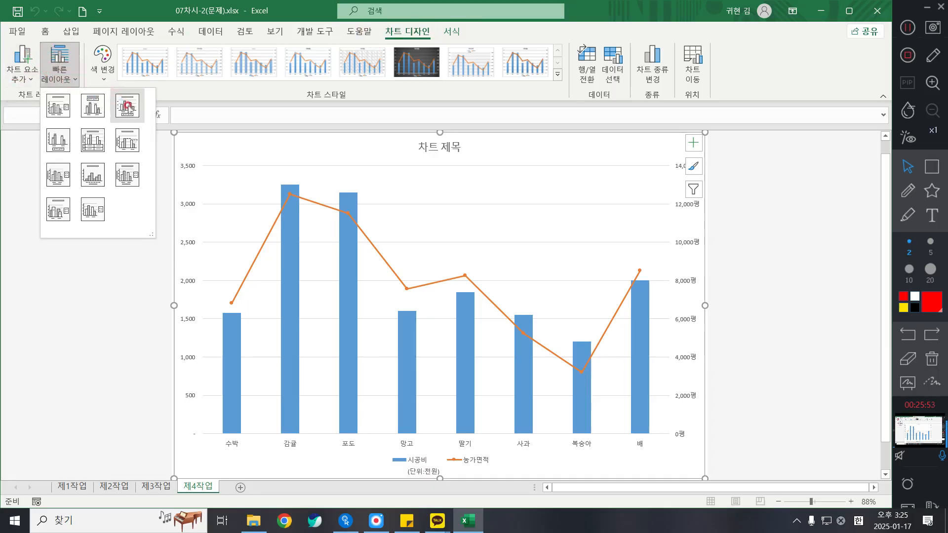
{"action": "left_click", "coordinate": [129, 105]}
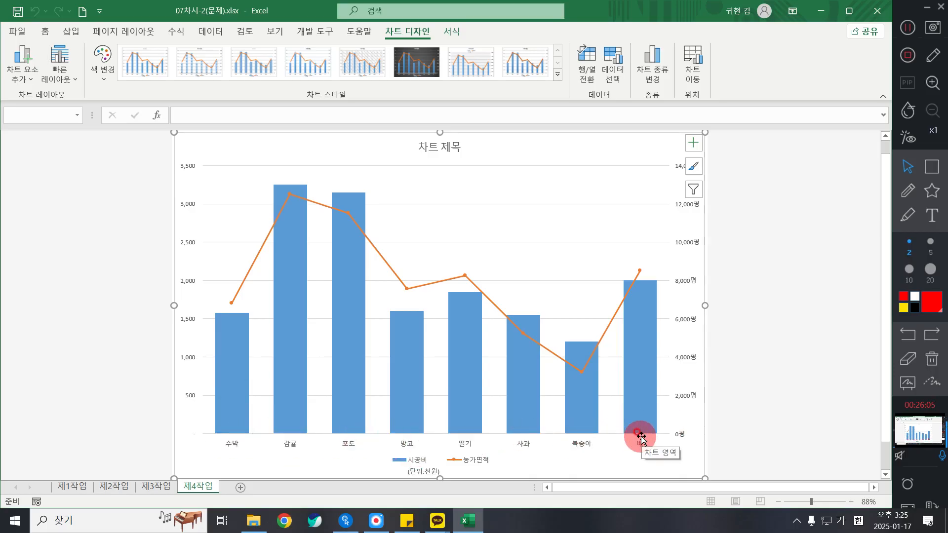
Filter the 망고 and 복숭아 categories out of the chart.
{"action": "left_click", "coordinate": [691, 191]}
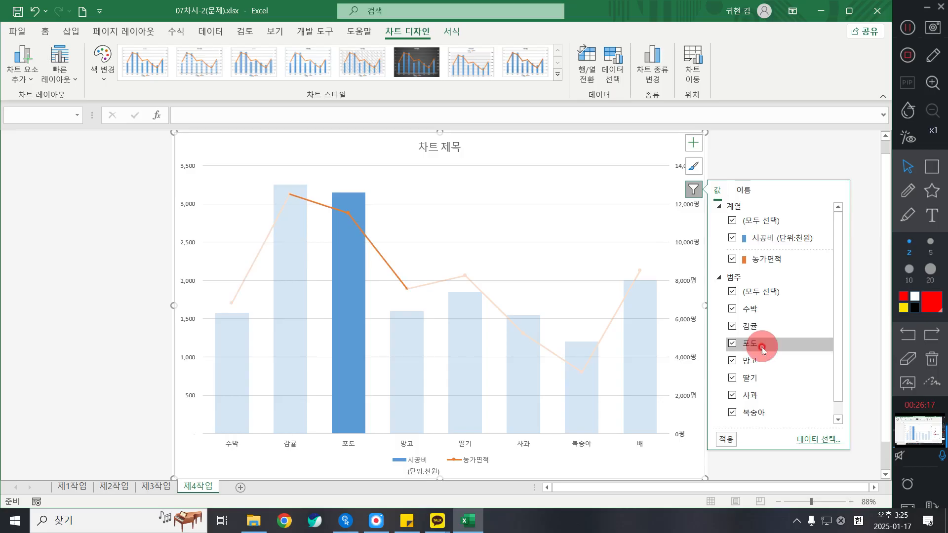
{"action": "left_click", "coordinate": [733, 362]}
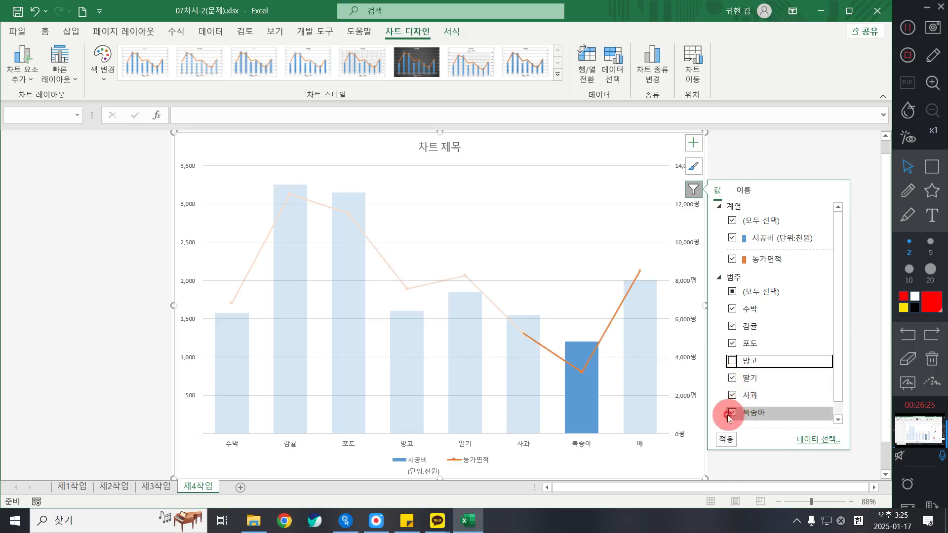
{"action": "left_click", "coordinate": [744, 412]}
{"action": "left_click", "coordinate": [727, 440]}
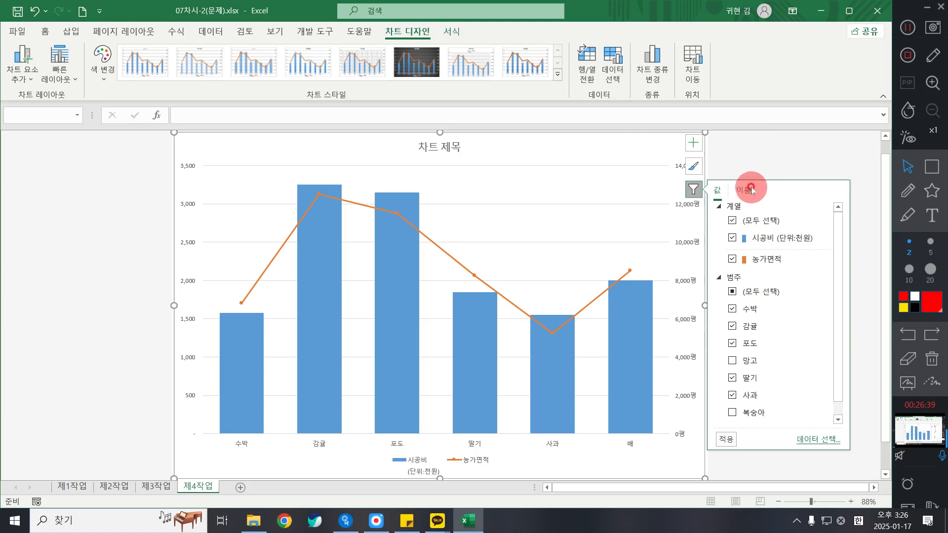
{"action": "left_click", "coordinate": [698, 192]}
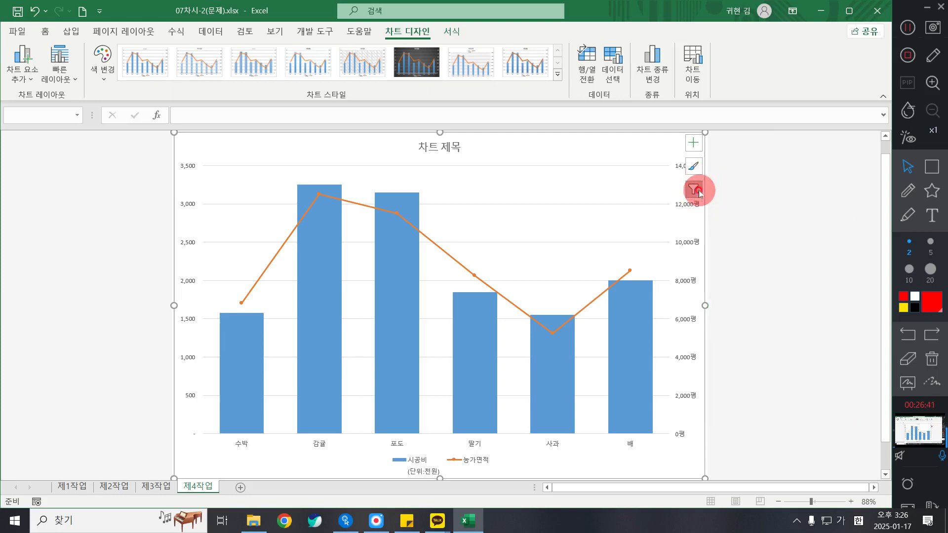
{"action": "left_click", "coordinate": [697, 191]}
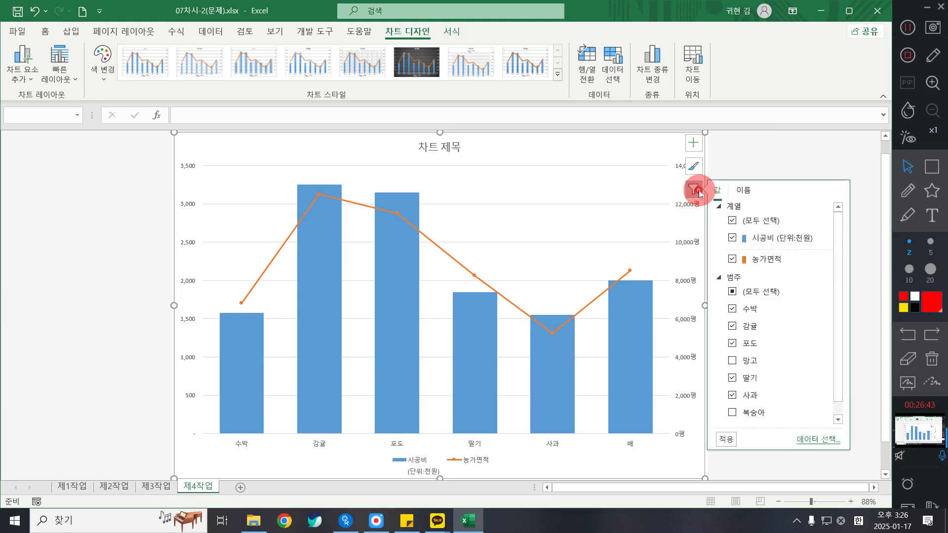
{"action": "left_click", "coordinate": [698, 191]}
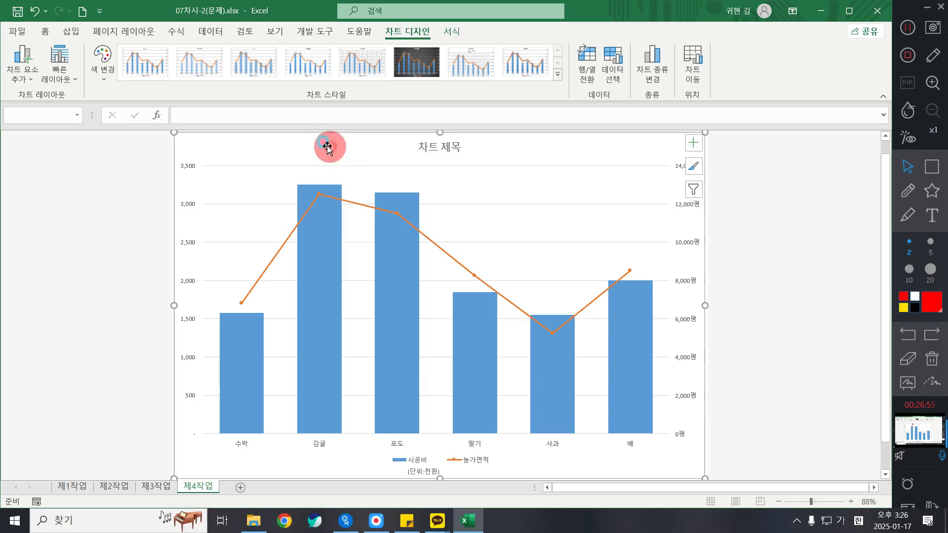
Set the font of the whole chart area to 굴림, size 11.
{"action": "left_click", "coordinate": [45, 31]}
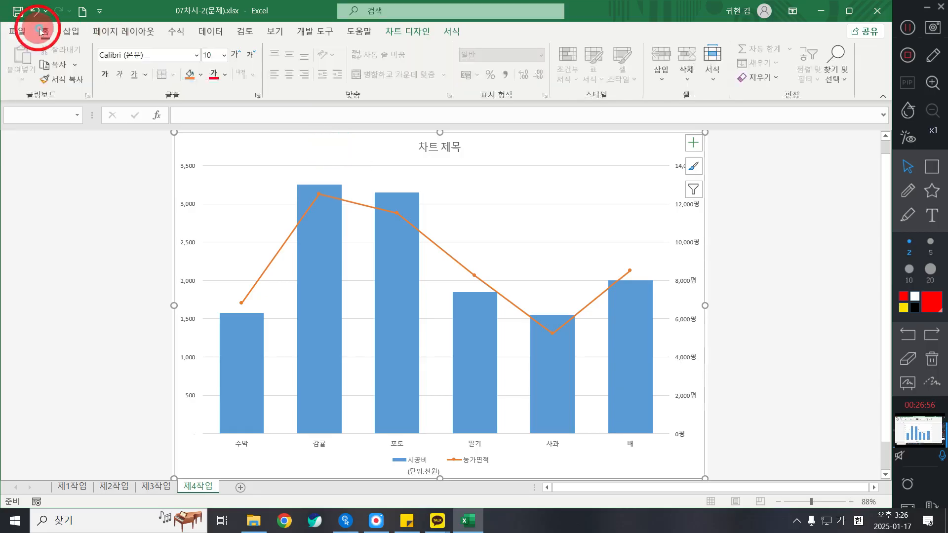
{"action": "left_click", "coordinate": [167, 58]}
{"action": "type", "text": "ㄱ굴림"}
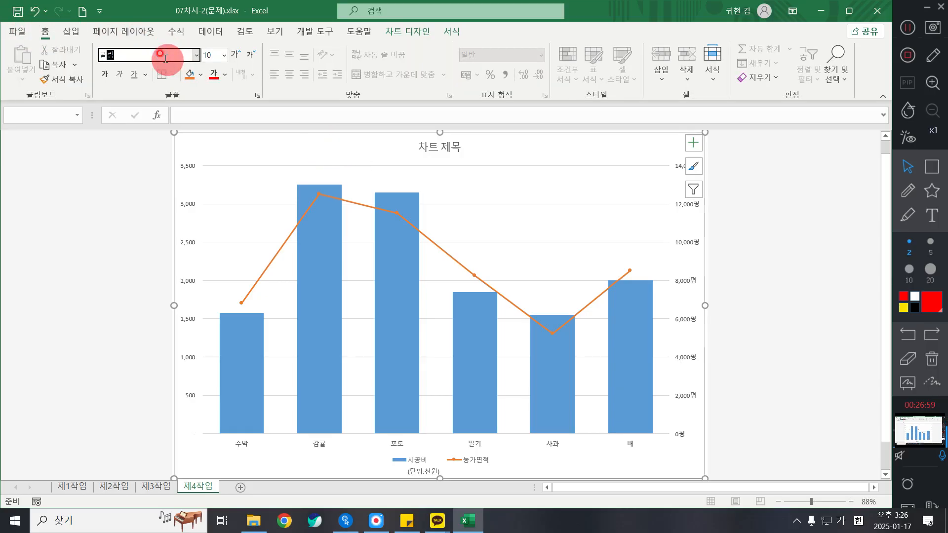
{"action": "key", "text": "Return"}
{"action": "left_click", "coordinate": [208, 58]}
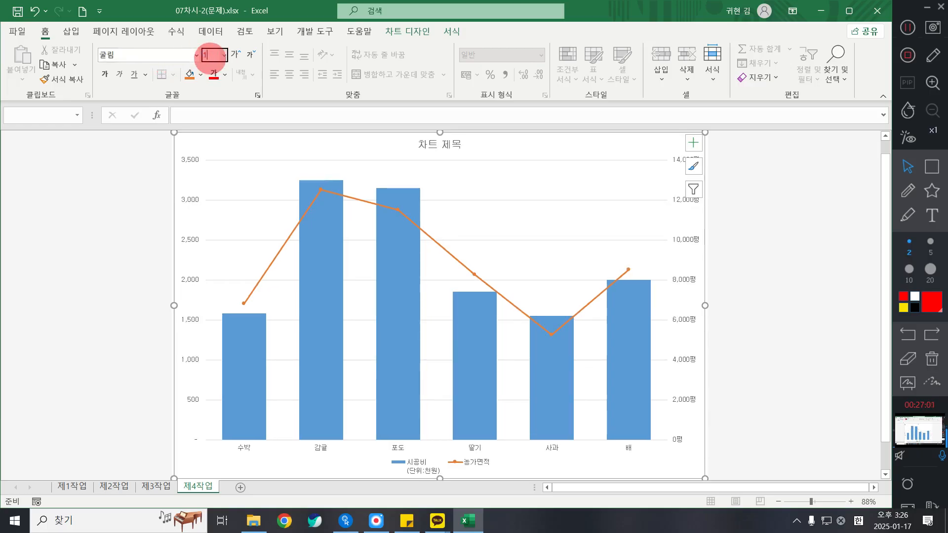
{"action": "type", "text": "11"}
{"action": "key", "text": "Return"}
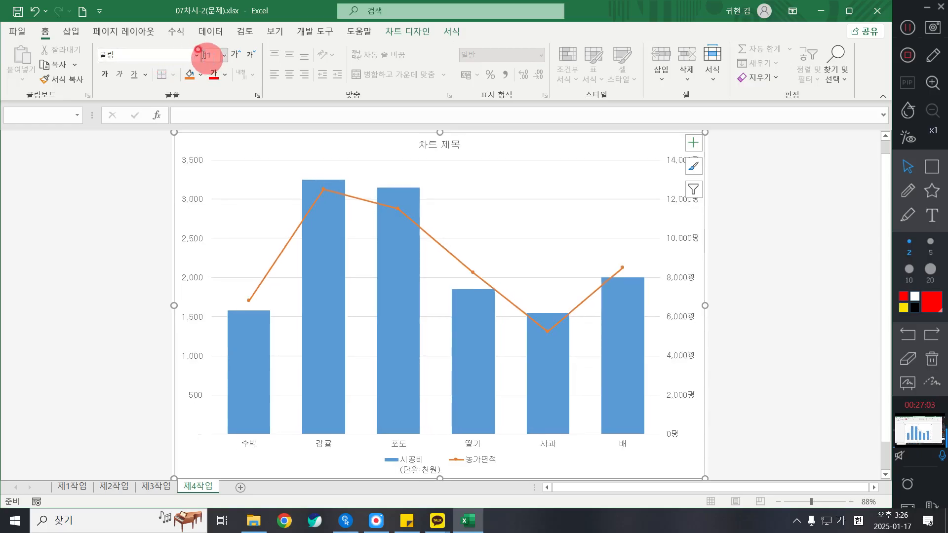
Fill the chart area with the light blue tissue-paper texture (질감).
{"action": "left_click", "coordinate": [458, 33]}
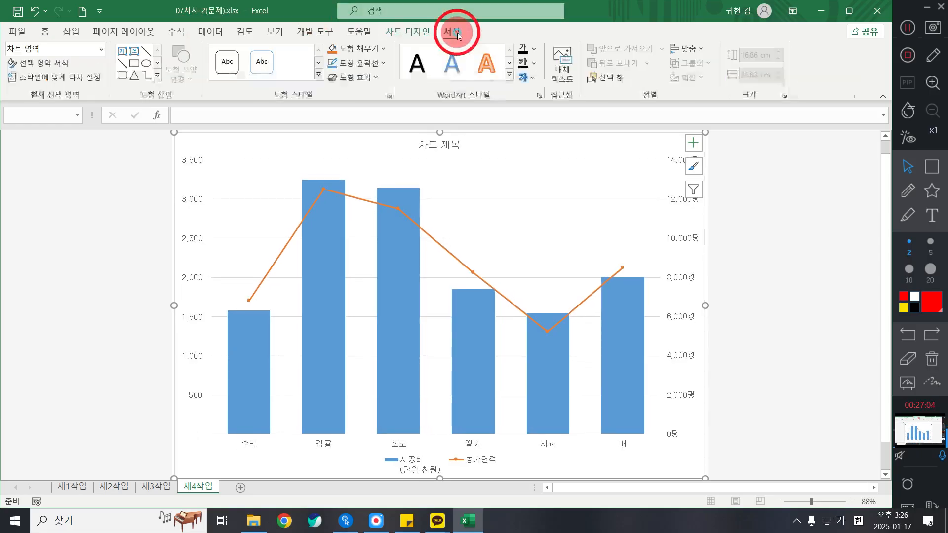
{"action": "left_click", "coordinate": [360, 48]}
{"action": "mouse_move", "coordinate": [390, 272]}
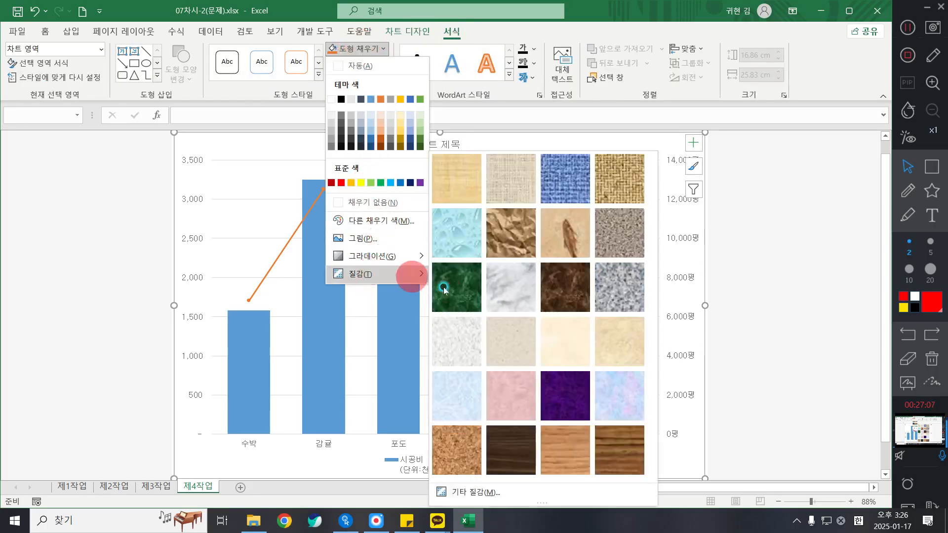
{"action": "left_click", "coordinate": [464, 383]}
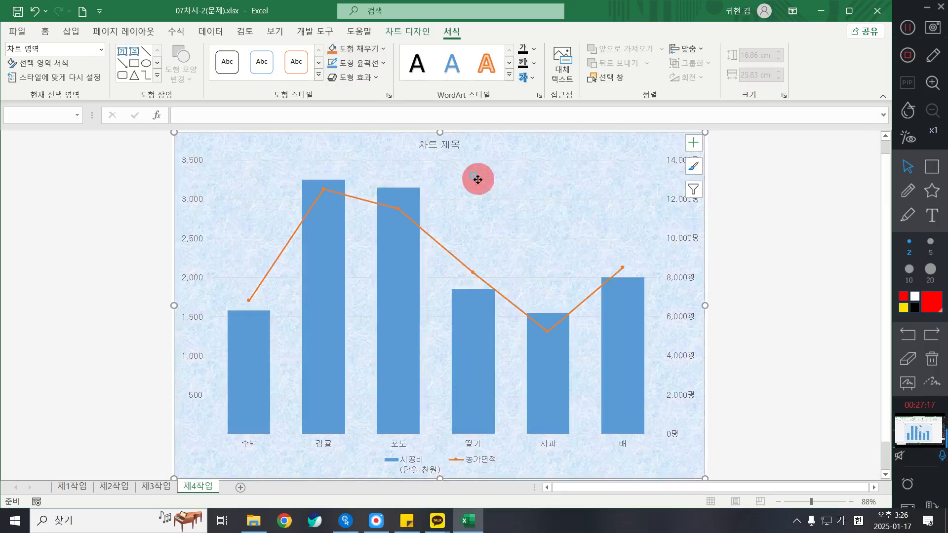
Fill the chart's plot area (그림 영역) with white.
{"action": "left_click", "coordinate": [478, 179]}
{"action": "left_click", "coordinate": [345, 49]}
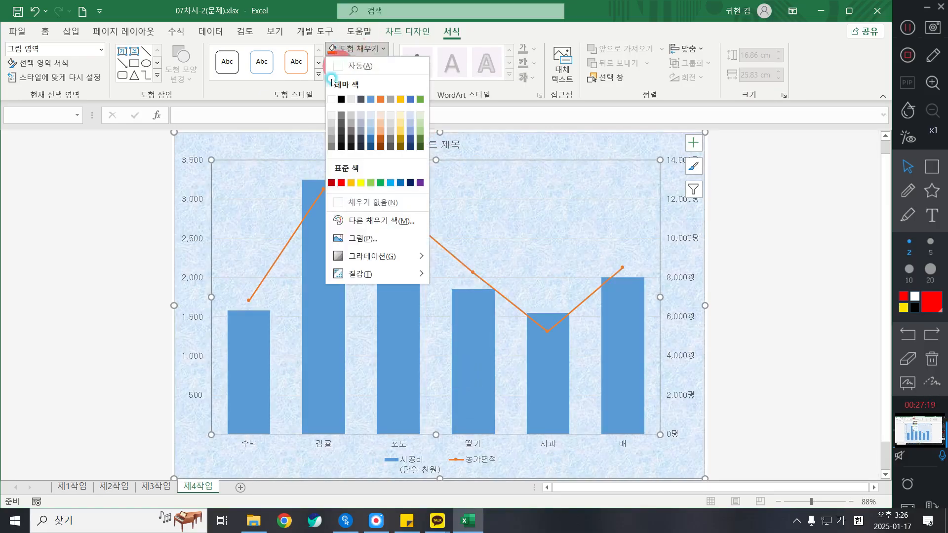
{"action": "left_click", "coordinate": [332, 99]}
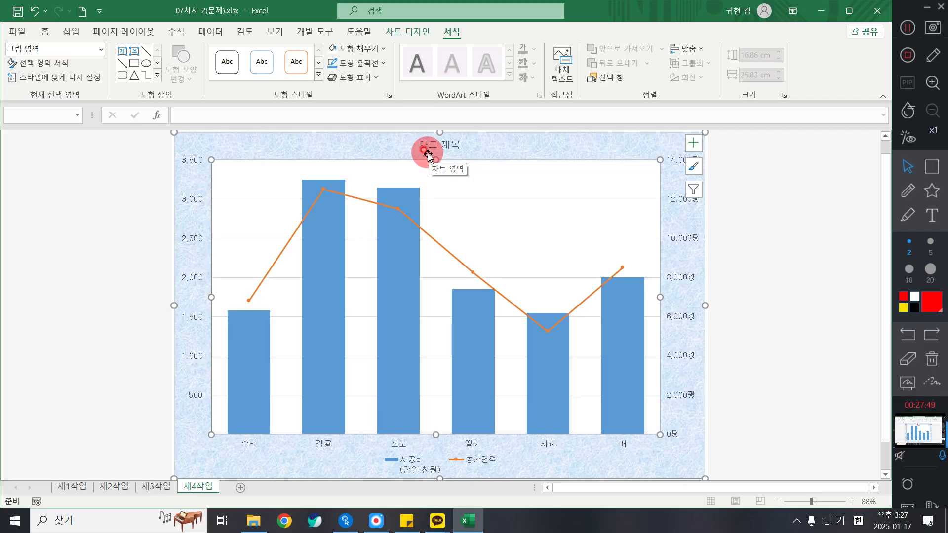
Set the chart title to font size 20 and bold.
{"action": "left_click", "coordinate": [441, 146]}
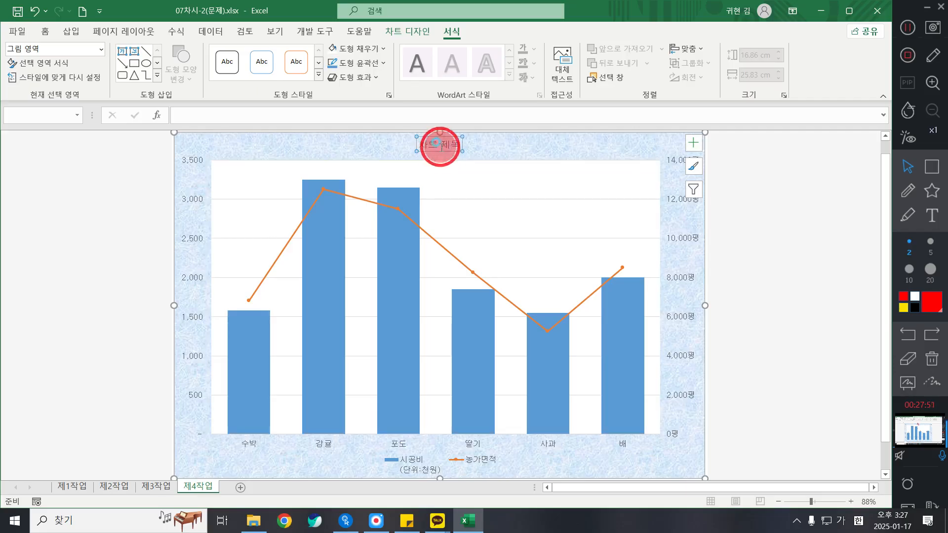
{"action": "left_click", "coordinate": [44, 31]}
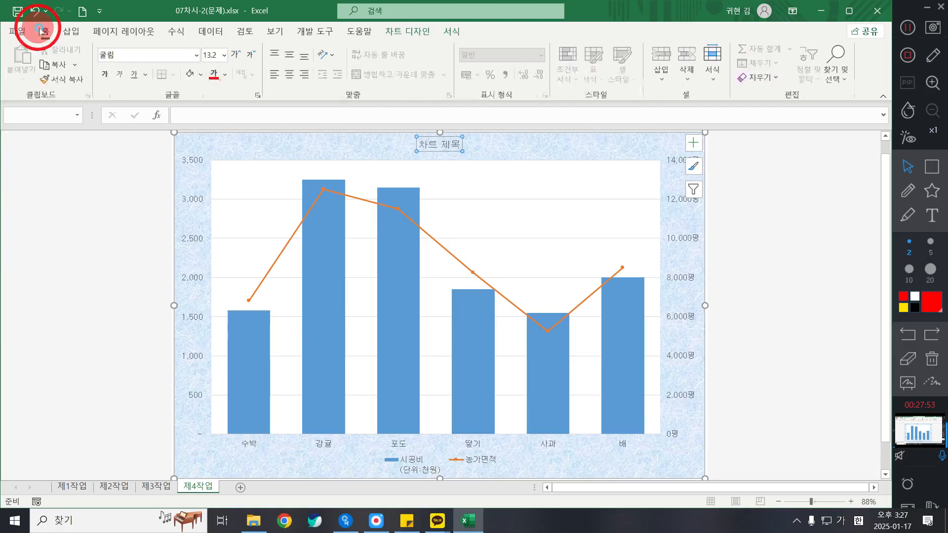
{"action": "left_click", "coordinate": [213, 55]}
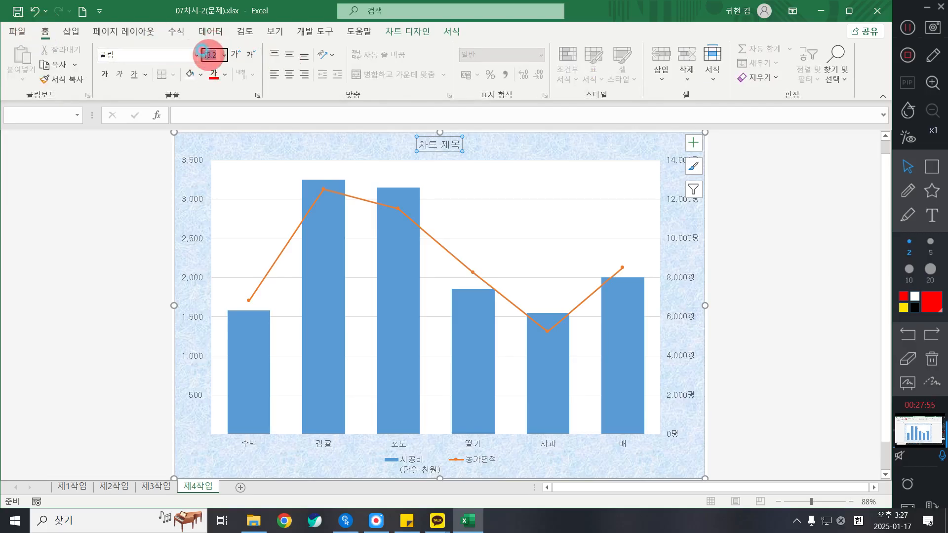
{"action": "type", "text": "20"}
{"action": "key", "text": "Return"}
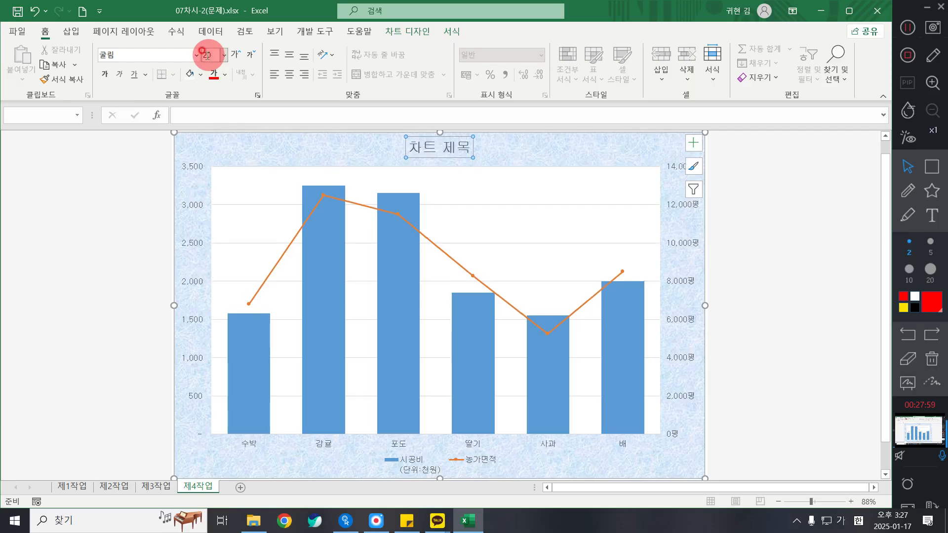
{"action": "left_click", "coordinate": [105, 74]}
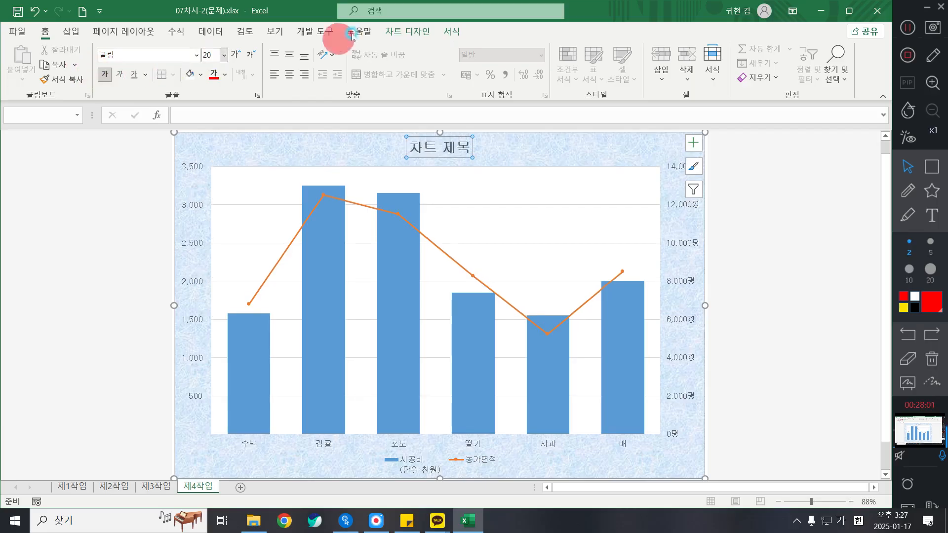
Give the chart title box a white fill and a black outline.
{"action": "left_click", "coordinate": [457, 32]}
{"action": "left_click", "coordinate": [360, 49]}
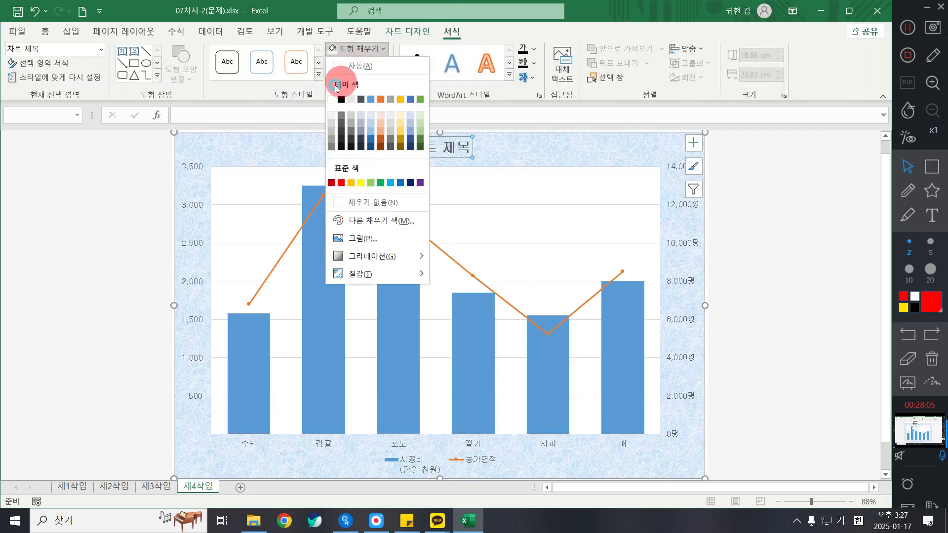
{"action": "left_click", "coordinate": [329, 102]}
{"action": "left_click", "coordinate": [361, 63]}
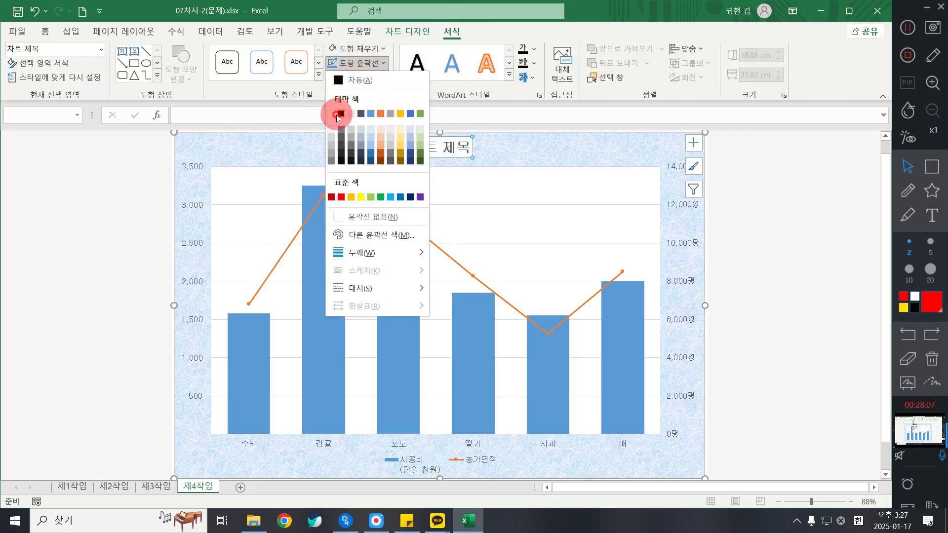
{"action": "left_click", "coordinate": [337, 115]}
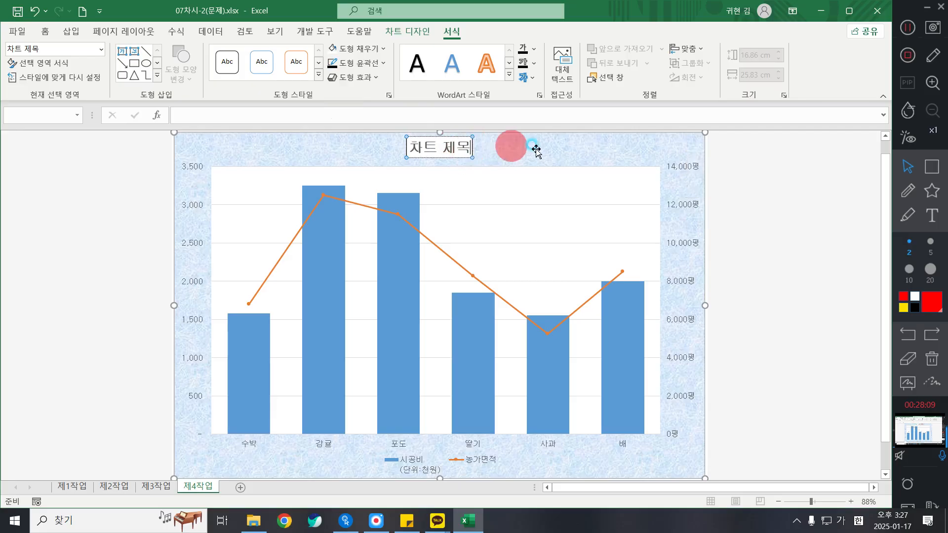
Replace the chart title text with "관수제어 및 관수/병해충제어 스마트 팜 현황".
{"action": "key", "text": "BackSpace"}
{"action": "key", "text": "BackSpace"}
{"action": "key", "text": "BackSpace"}
{"action": "key", "text": "BackSpace"}
{"action": "key", "text": "BackSpace"}
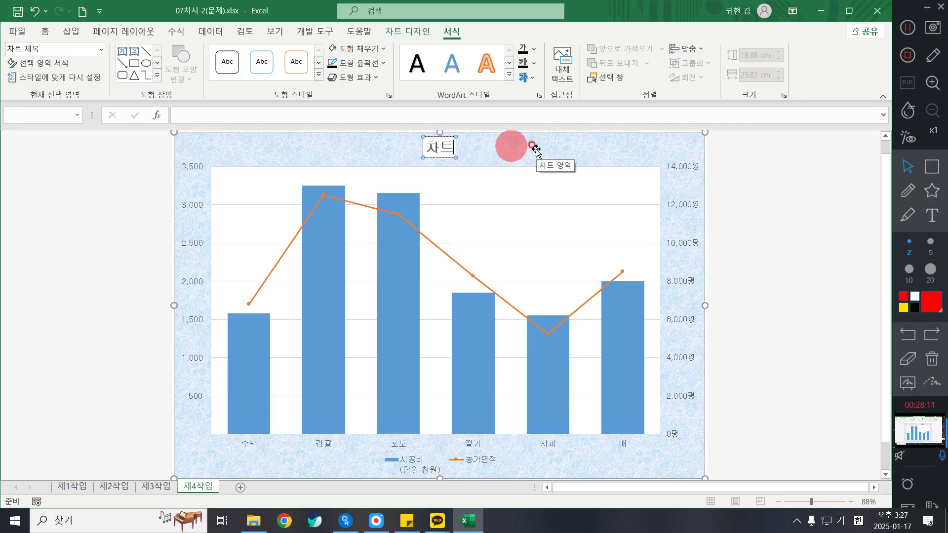
{"action": "type", "text": "관수제어 미 과"}
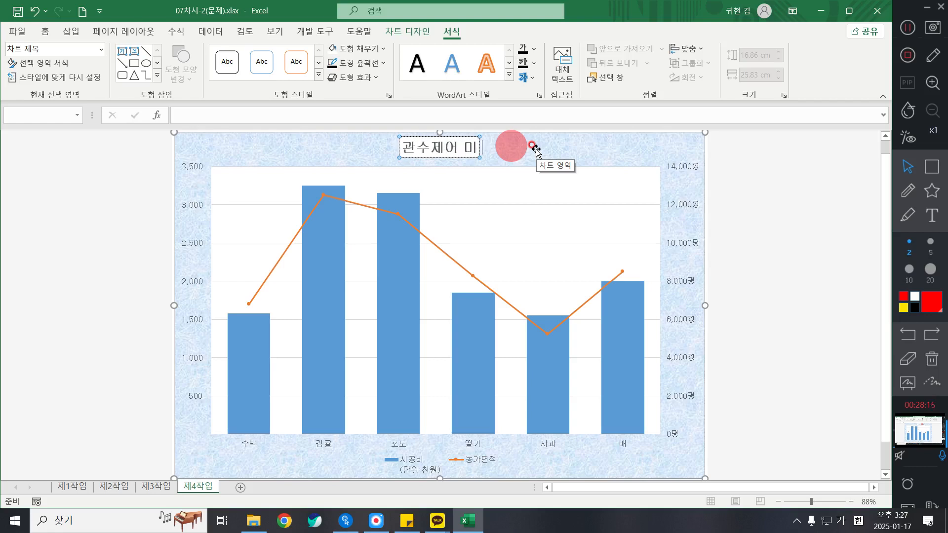
{"action": "key", "text": "BackSpace"}
{"action": "key", "text": "BackSpace"}
{"action": "key", "text": "BackSpace"}
{"action": "key", "text": "BackSpace"}
{"action": "type", "text": "및 관수"}
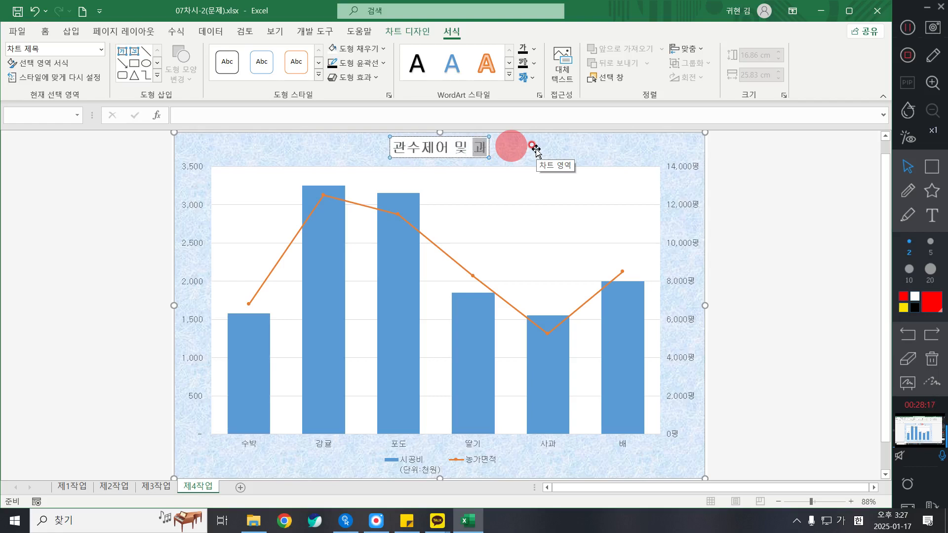
{"action": "type", "text": "/병해"}
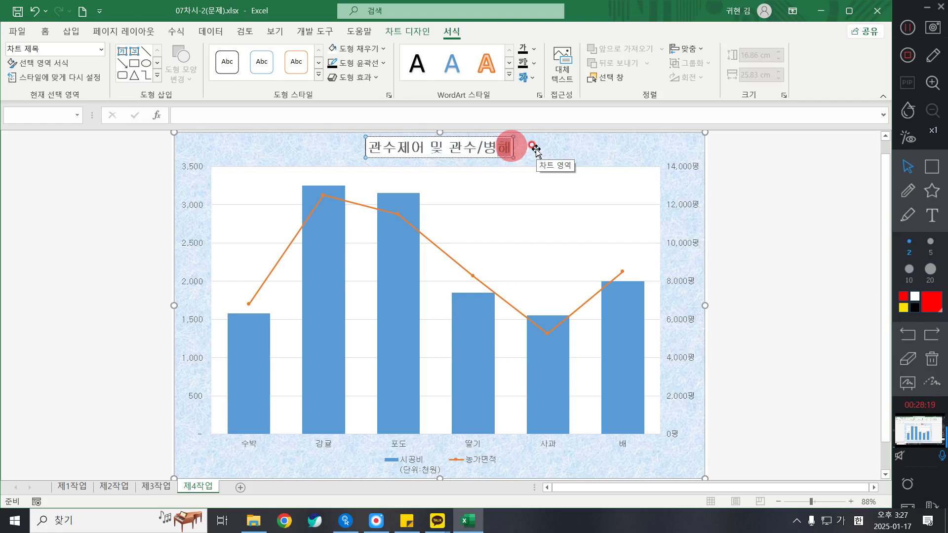
{"action": "type", "text": "추충제어 스"}
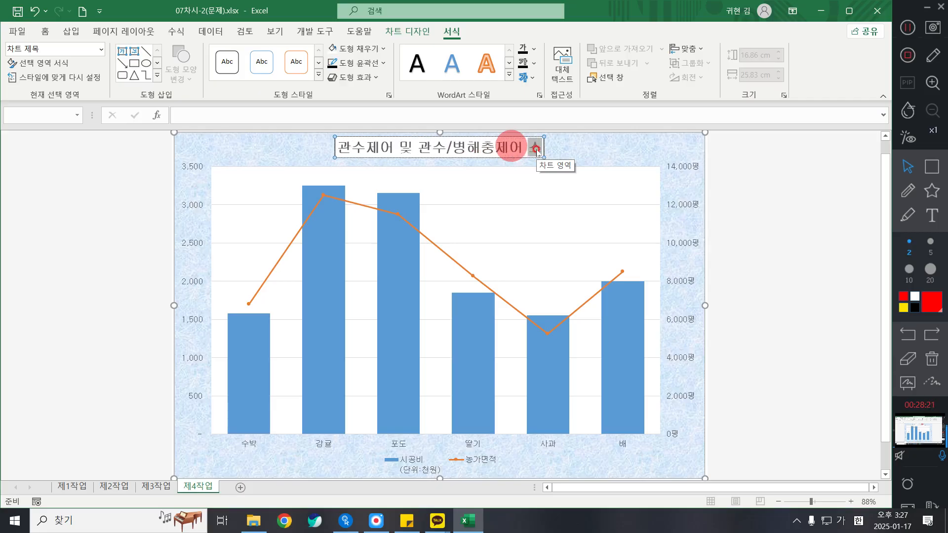
{"action": "type", "text": "밀트팜 현황"}
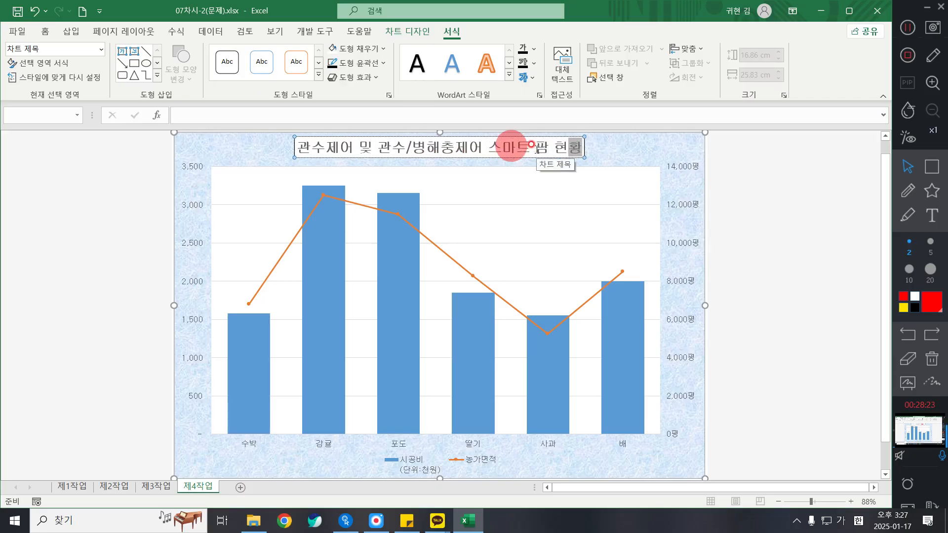
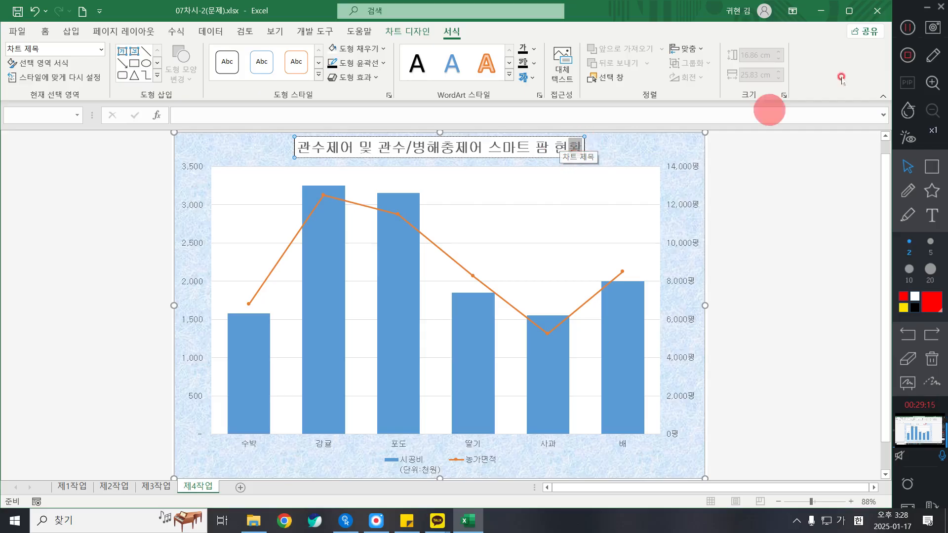
{"action": "left_click", "coordinate": [910, 28]}
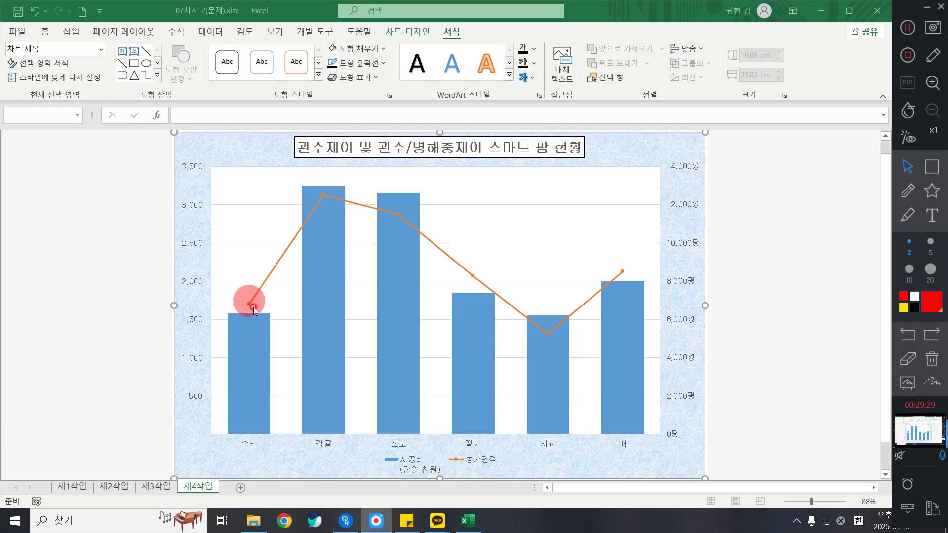
Change the 농가면적 line series markers to the built-in (기본 제공) diamond shape.
{"action": "left_click", "coordinate": [473, 275]}
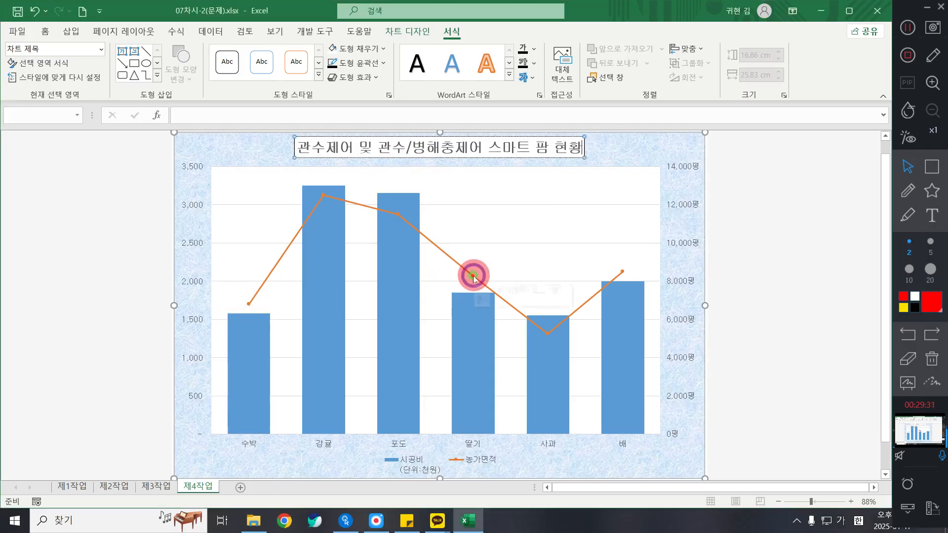
{"action": "right_click", "coordinate": [473, 276]}
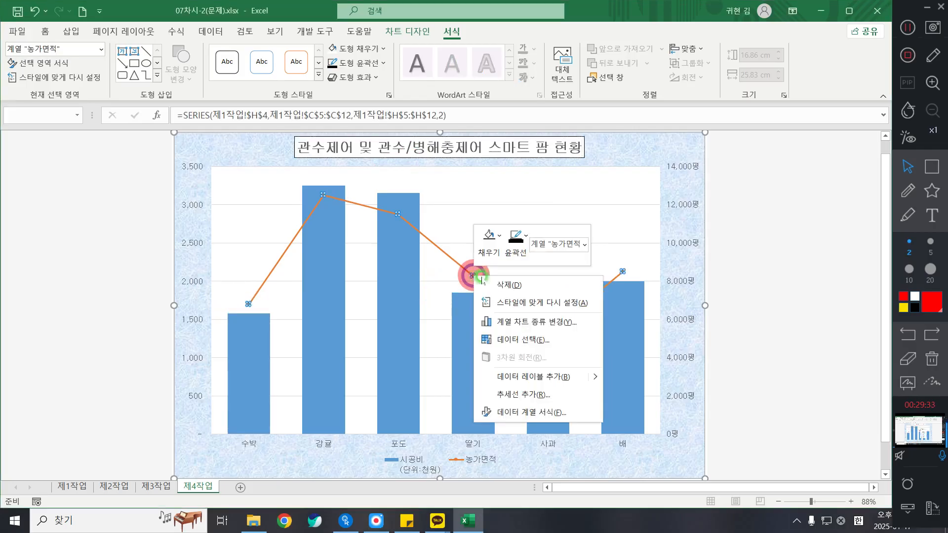
{"action": "left_click", "coordinate": [525, 411]}
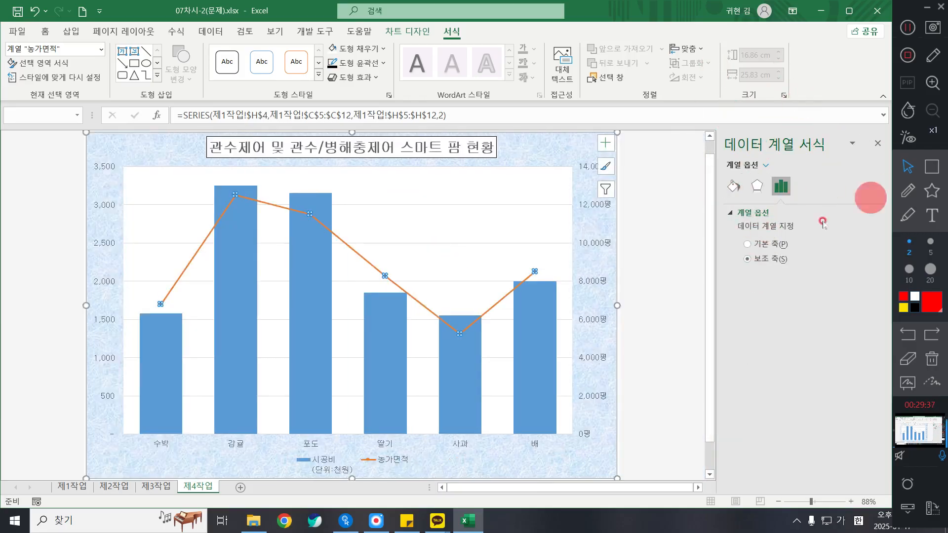
{"action": "left_click", "coordinate": [732, 188]}
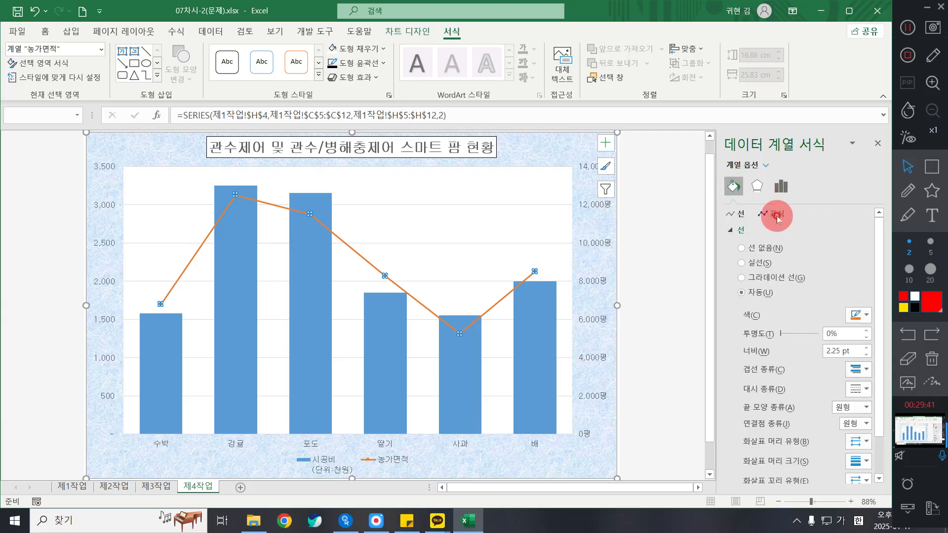
{"action": "left_click", "coordinate": [777, 216]}
{"action": "left_click", "coordinate": [763, 229]}
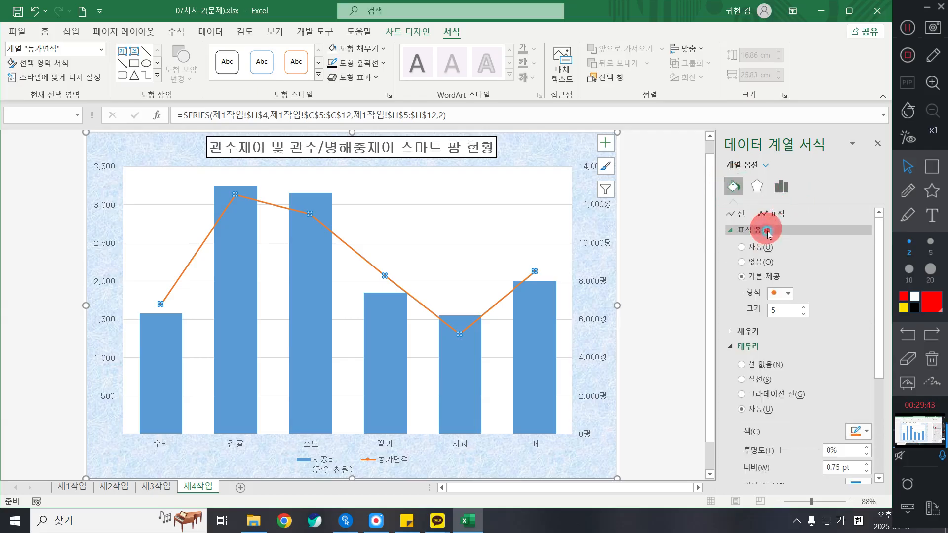
{"action": "left_click", "coordinate": [773, 277]}
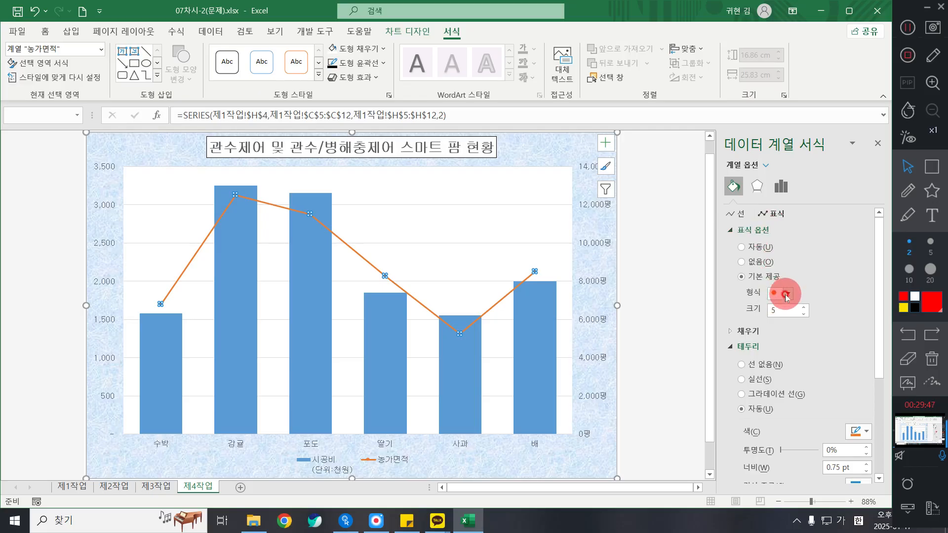
{"action": "left_click", "coordinate": [786, 296]}
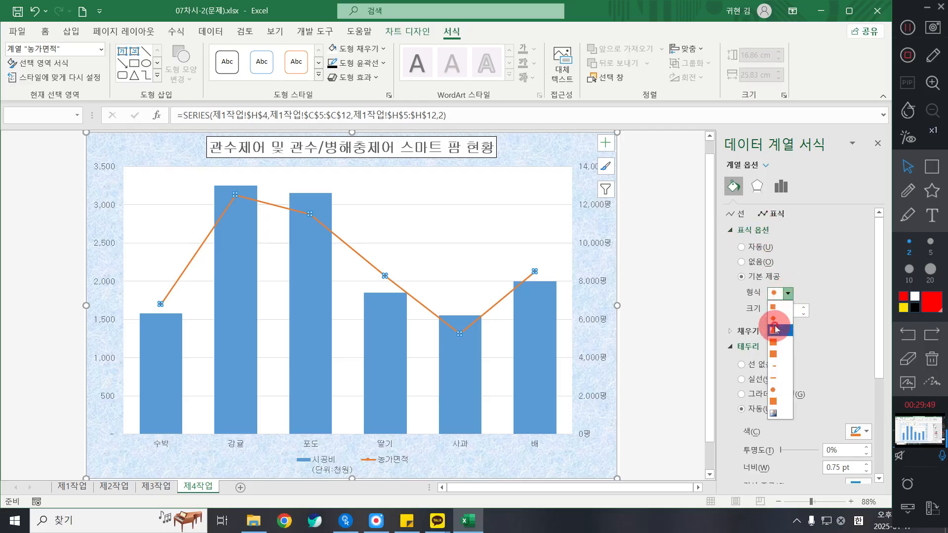
{"action": "left_click", "coordinate": [774, 318]}
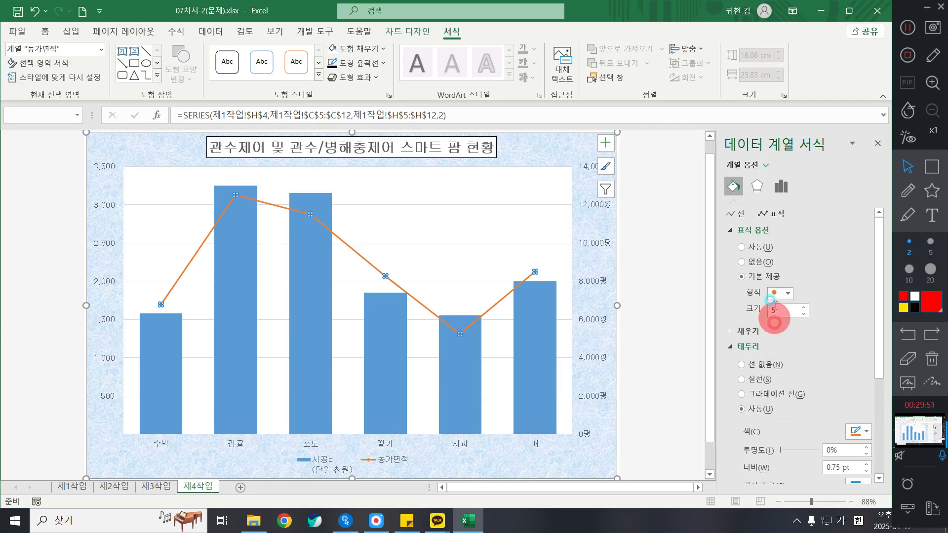
Set the 농가면적 series marker size to 10 and close the series formatting options.
{"action": "left_click", "coordinate": [804, 307]}
{"action": "left_click", "coordinate": [805, 307]}
{"action": "left_click", "coordinate": [804, 307]}
{"action": "left_click", "coordinate": [805, 307]}
{"action": "left_click", "coordinate": [805, 307]}
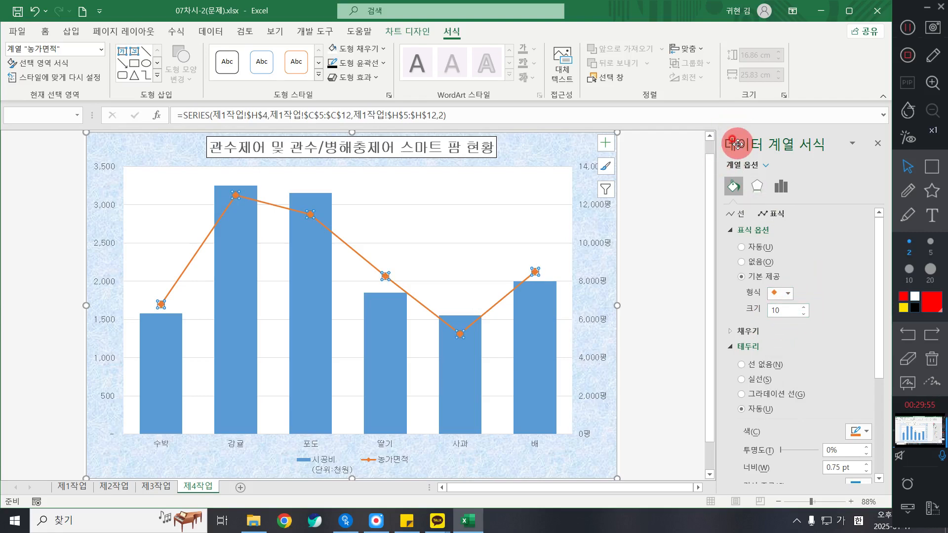
{"action": "left_click", "coordinate": [876, 143]}
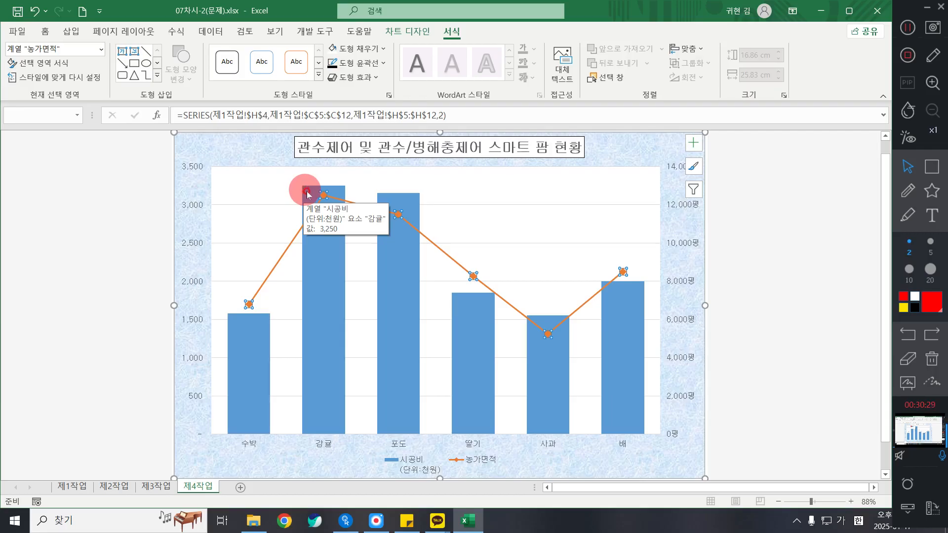
Add a data label to only the 감귤 column of the 시공비 series.
{"action": "left_click", "coordinate": [330, 315]}
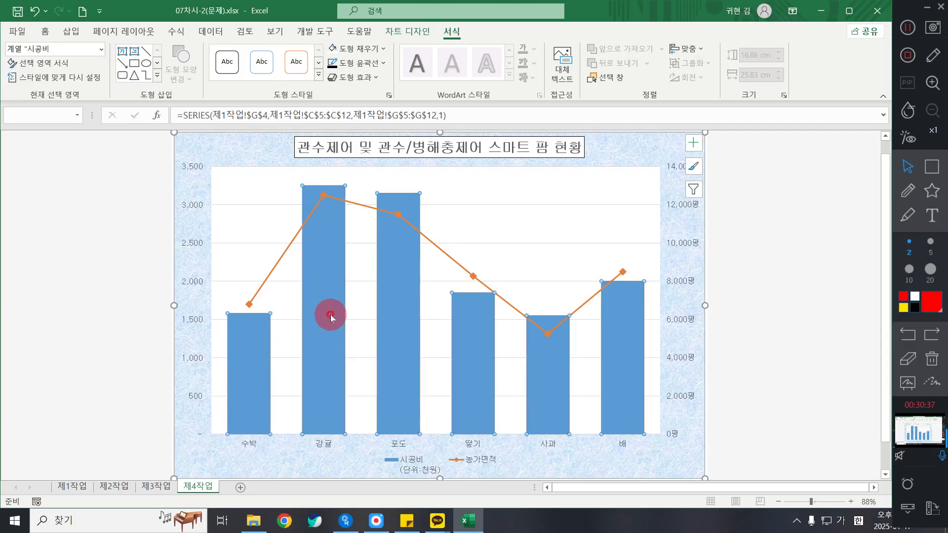
{"action": "left_click", "coordinate": [330, 316]}
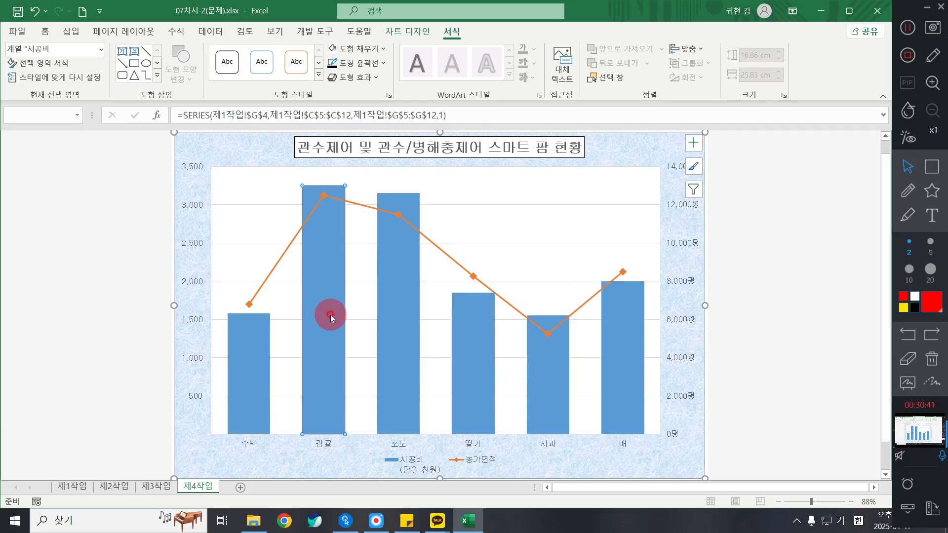
{"action": "right_click", "coordinate": [331, 317]}
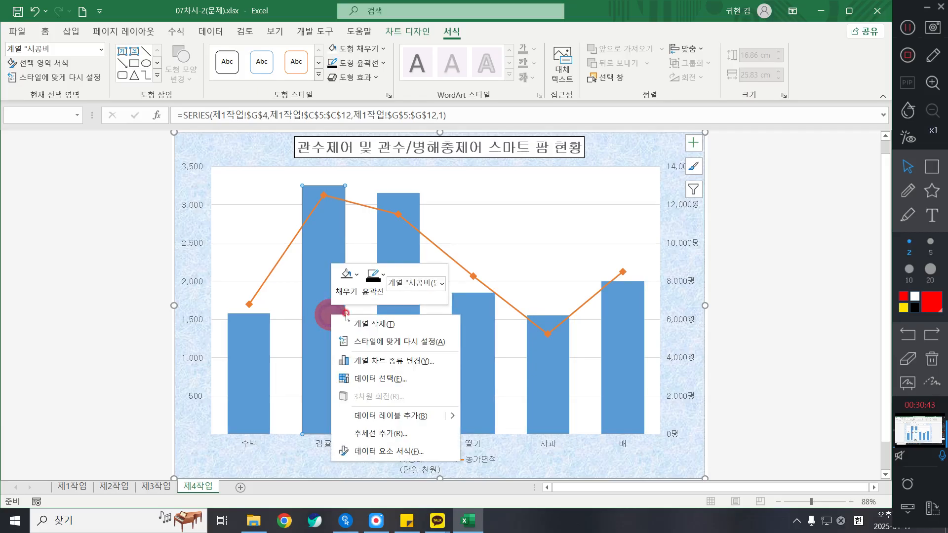
{"action": "left_click", "coordinate": [420, 416]}
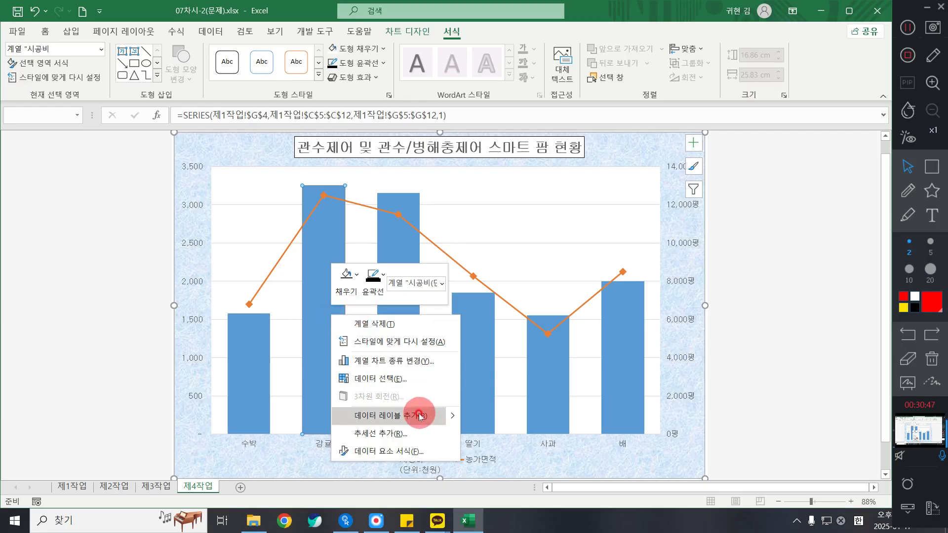
{"action": "left_click", "coordinate": [420, 416]}
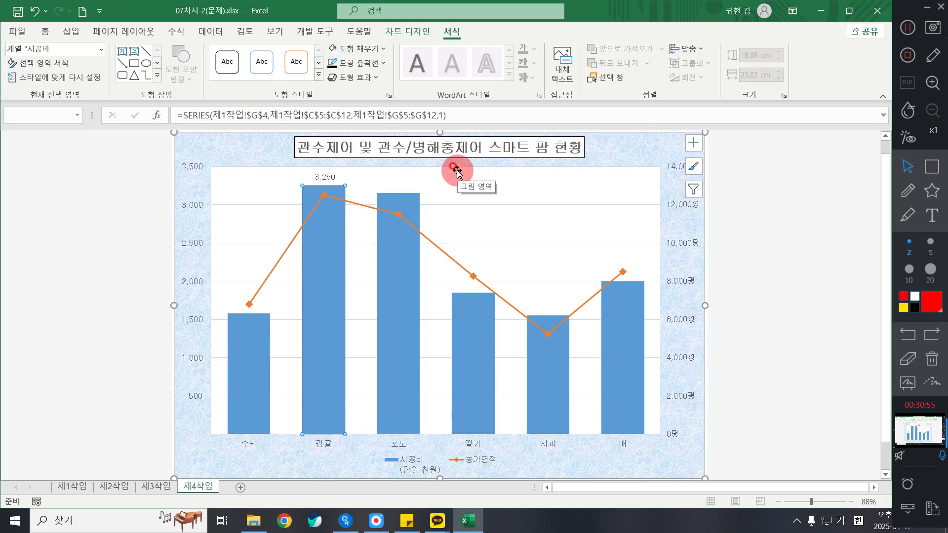
Format the vertical axis major gridlines (주 눈금선) as black dashed lines.
{"action": "left_click", "coordinate": [468, 205]}
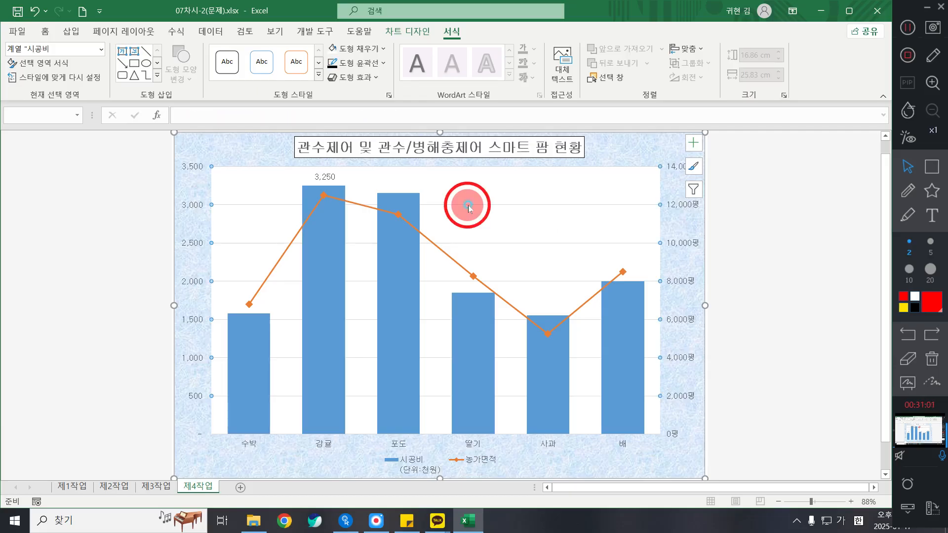
{"action": "left_click", "coordinate": [346, 63]}
{"action": "left_click", "coordinate": [341, 114]}
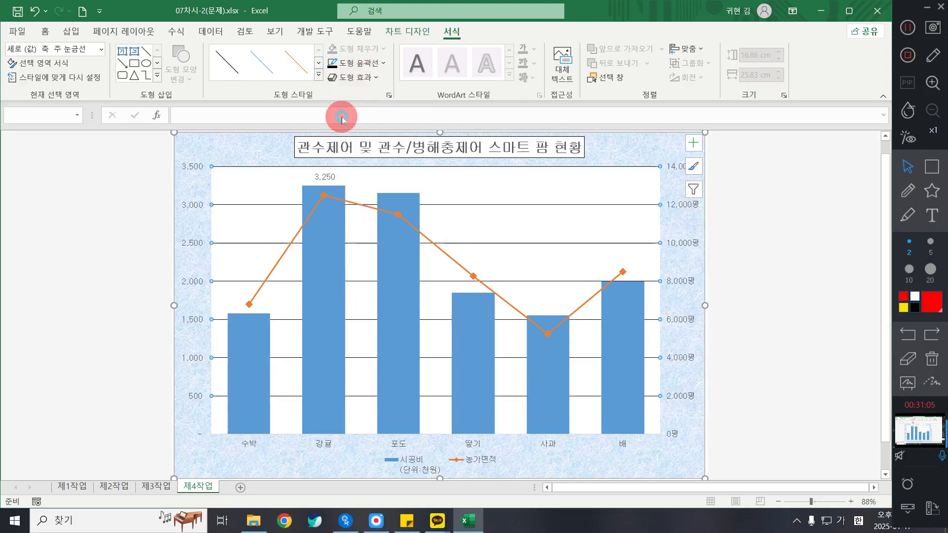
{"action": "left_click", "coordinate": [371, 62]}
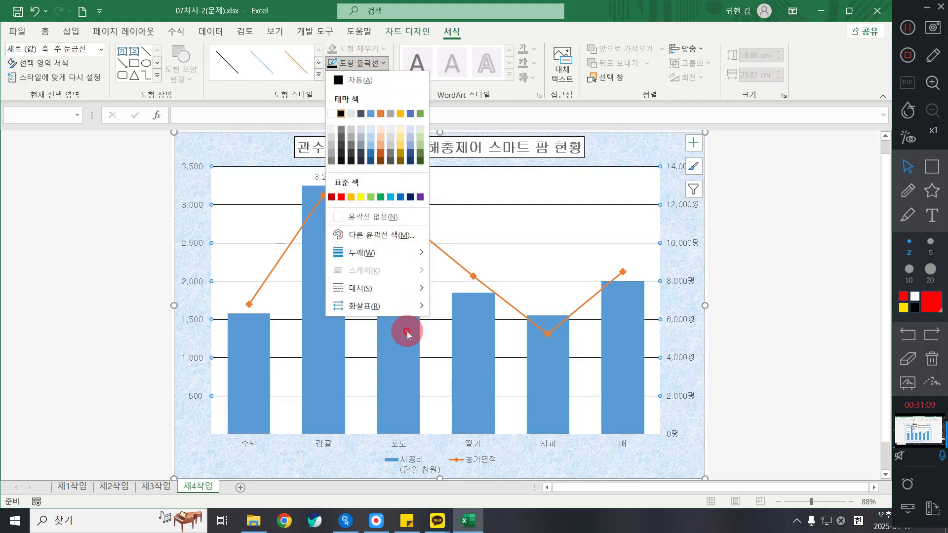
{"action": "mouse_move", "coordinate": [398, 288]}
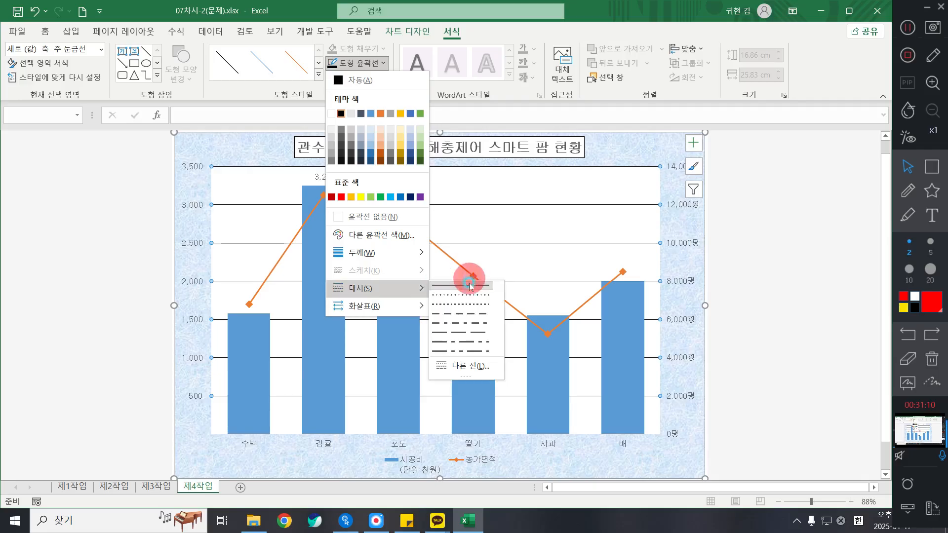
{"action": "left_click", "coordinate": [462, 314]}
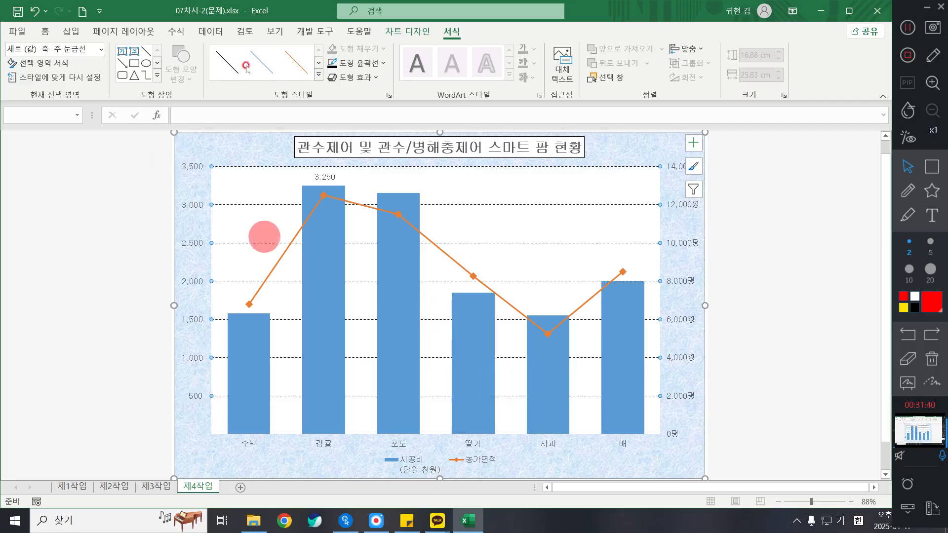
Give the primary vertical value axis and the horizontal category axis black outlines.
{"action": "left_click", "coordinate": [188, 248]}
{"action": "left_click", "coordinate": [346, 63]}
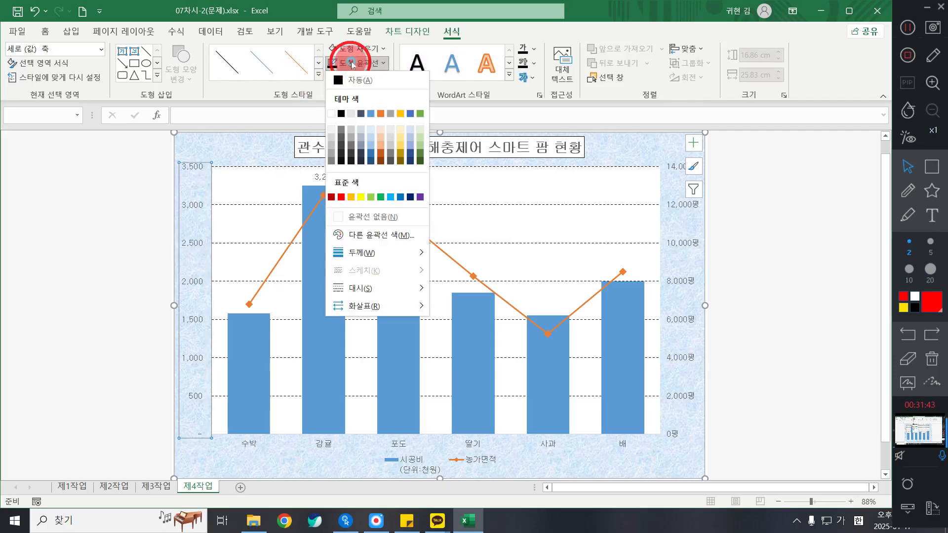
{"action": "left_click", "coordinate": [341, 114]}
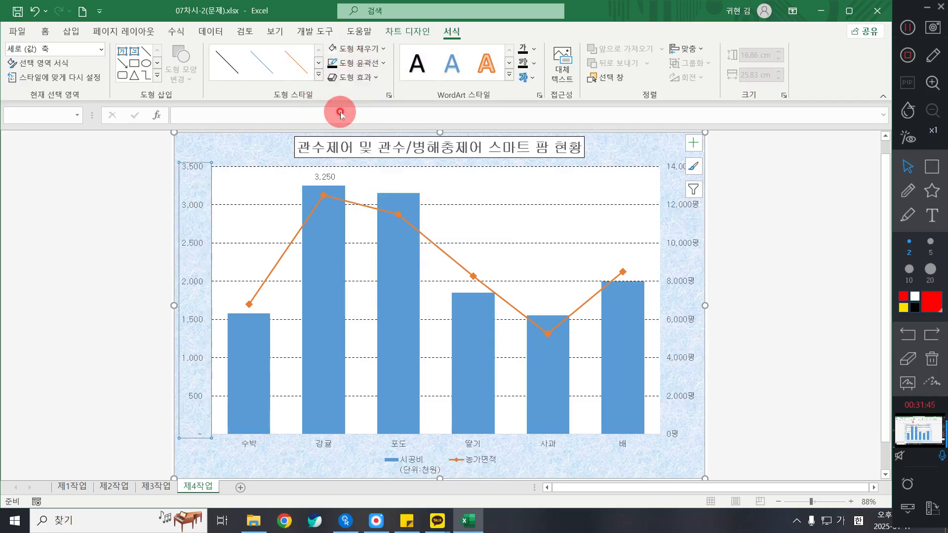
{"action": "left_click", "coordinate": [399, 446]}
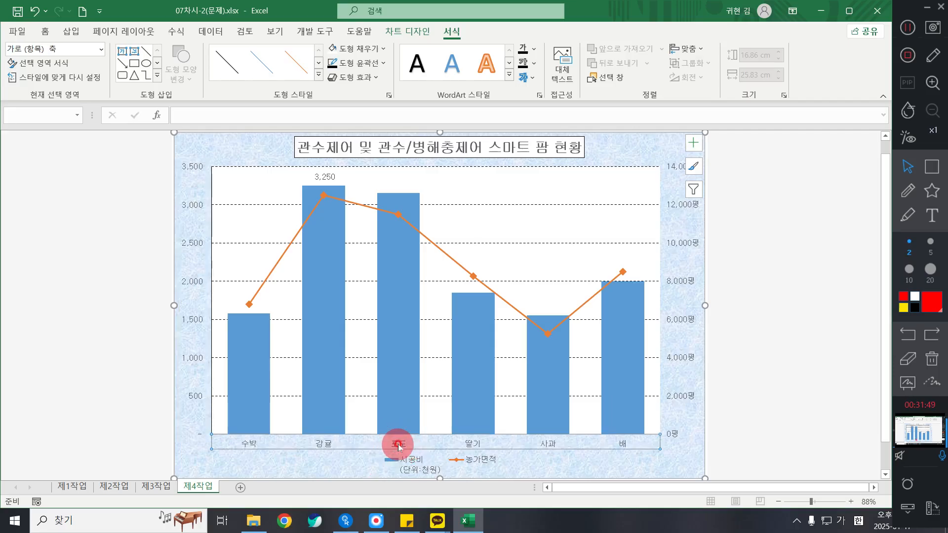
{"action": "left_click", "coordinate": [348, 63]}
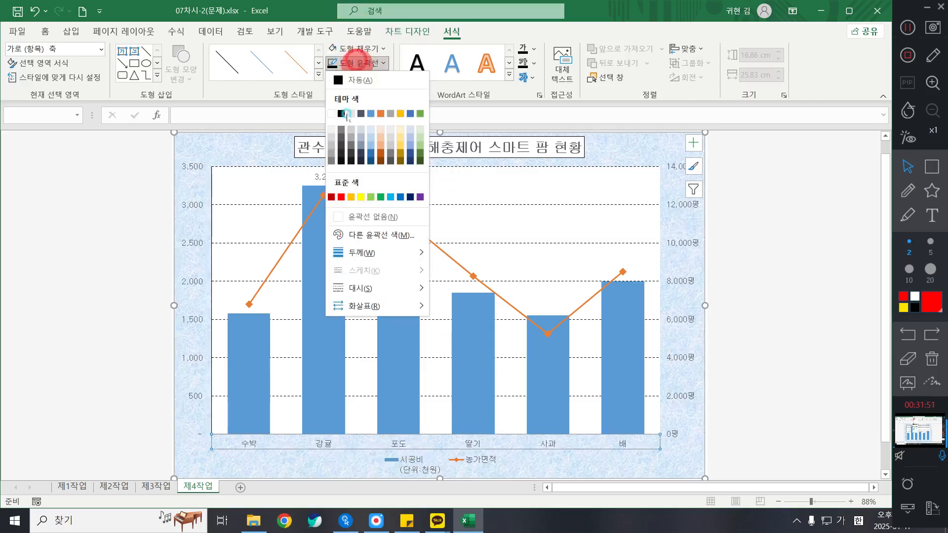
{"action": "left_click", "coordinate": [344, 115]}
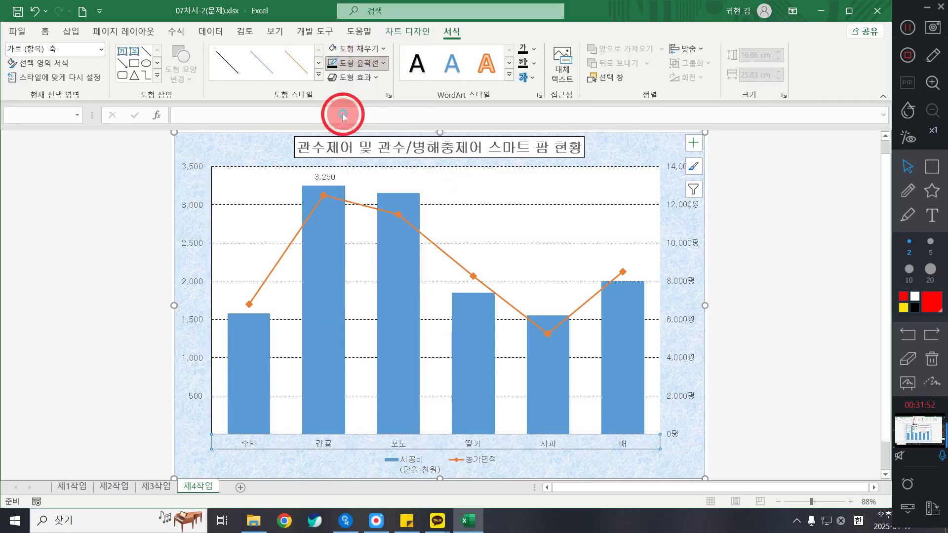
Give the secondary vertical axis (보조 세로 축) a black outline and open its axis formatting options.
{"action": "left_click", "coordinate": [681, 282]}
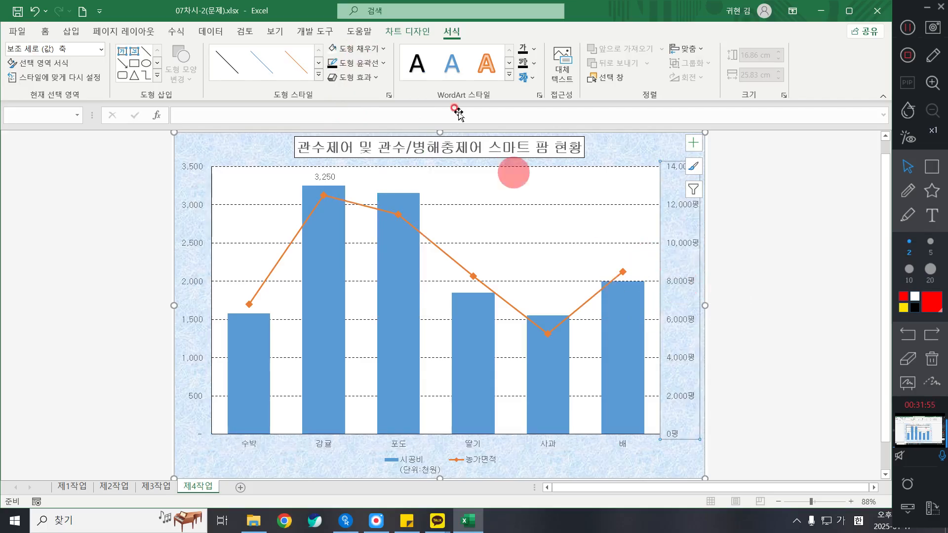
{"action": "left_click", "coordinate": [350, 65]}
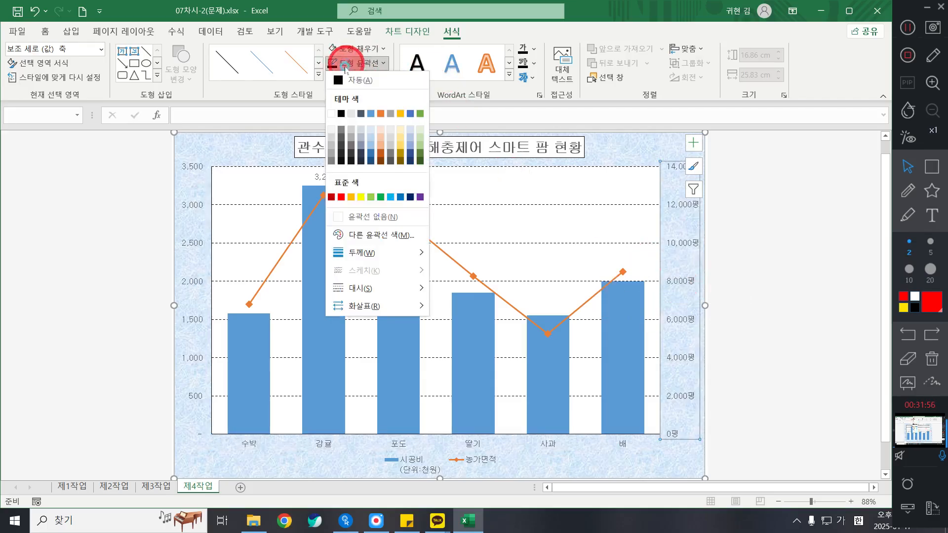
{"action": "left_click", "coordinate": [341, 113]}
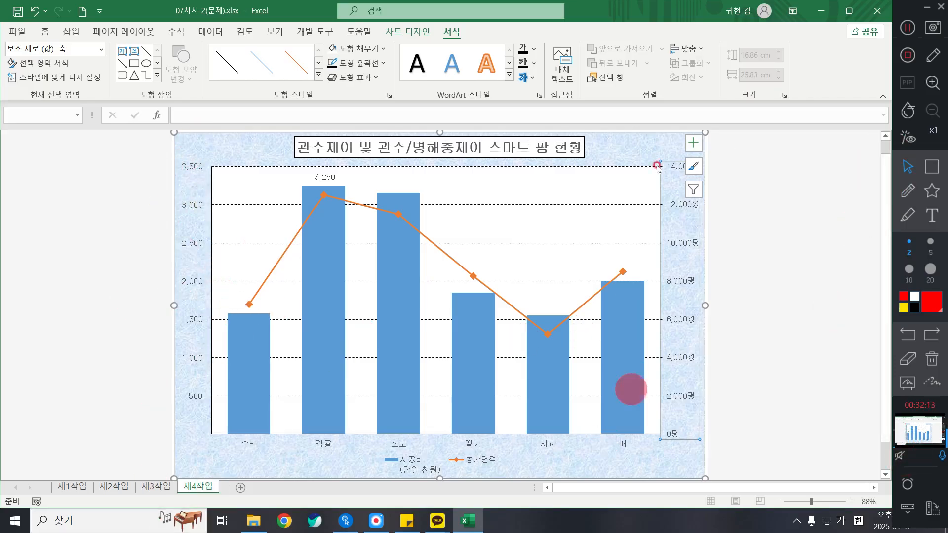
{"action": "double_click", "coordinate": [680, 360]}
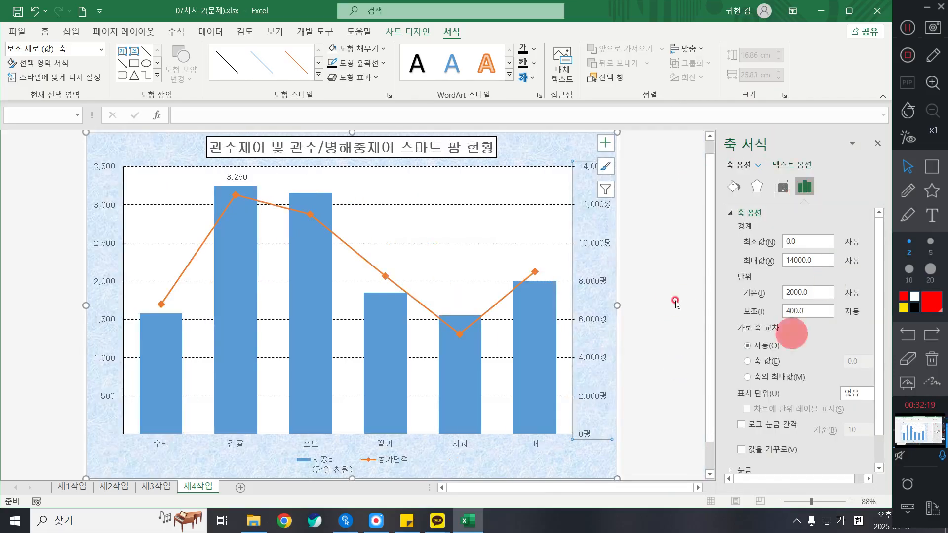
{"action": "left_click", "coordinate": [932, 166]}
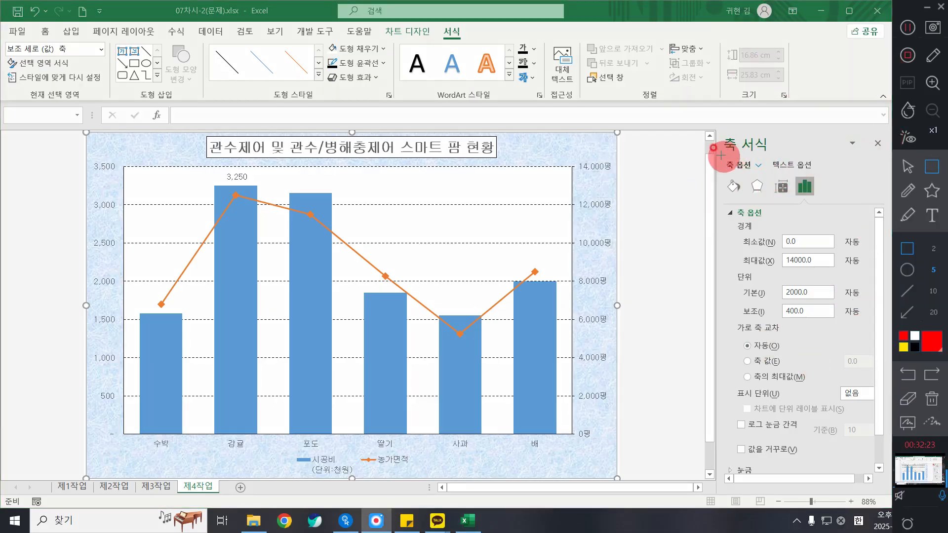
{"action": "left_click_drag", "start_coordinate": [720, 158], "coordinate": [821, 199]}
{"action": "left_click_drag", "start_coordinate": [726, 206], "coordinate": [768, 227]}
{"action": "left_click", "coordinate": [933, 291]}
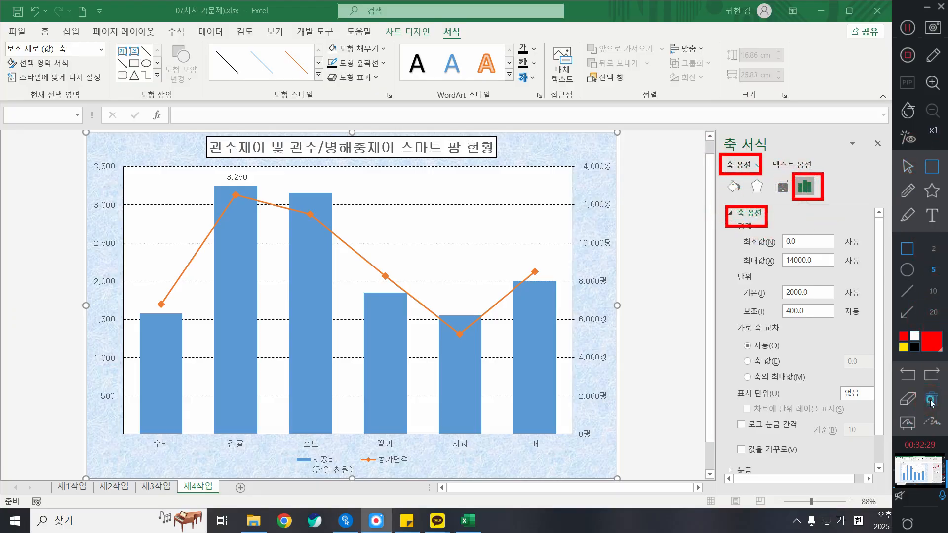
{"action": "left_click", "coordinate": [908, 167]}
{"action": "left_click", "coordinate": [763, 244]}
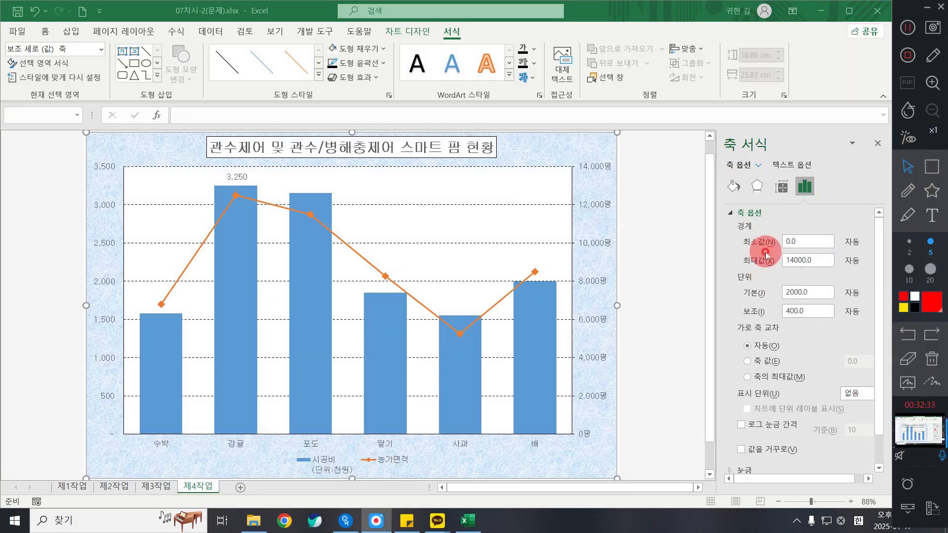
Set the secondary vertical axis bounds to a maximum of 15000 and a minimum of 0.
{"action": "left_click", "coordinate": [820, 260]}
{"action": "double_click", "coordinate": [817, 260]}
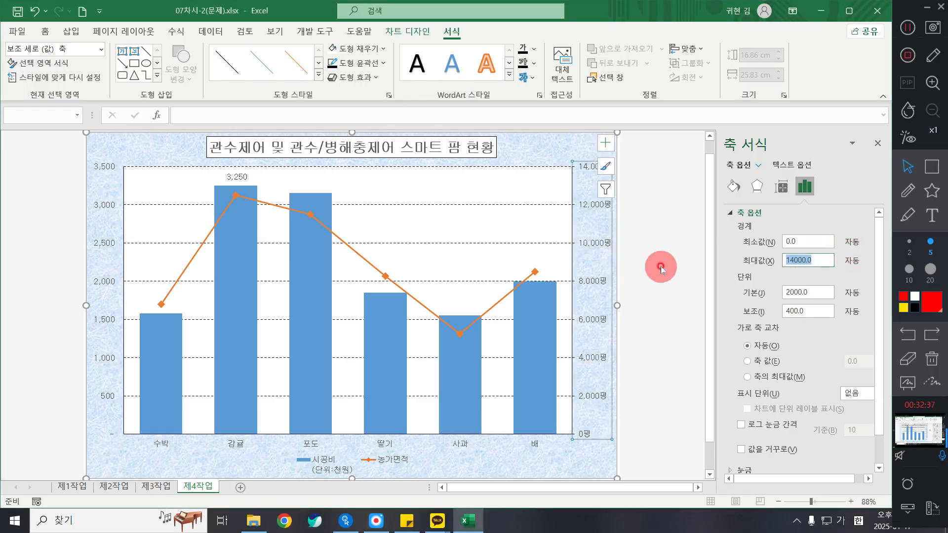
{"action": "type", "text": "15"}
{"action": "key", "text": "Return"}
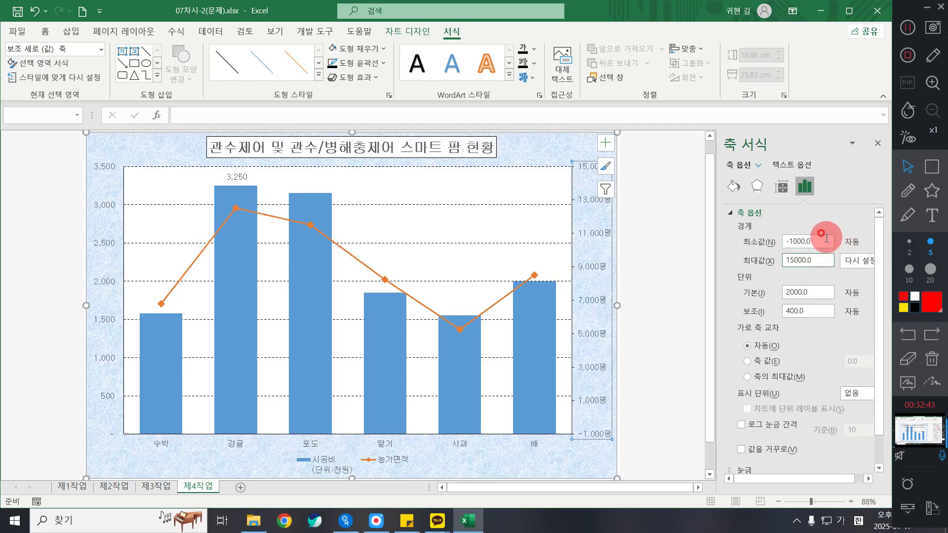
{"action": "left_click_drag", "start_coordinate": [826, 240], "coordinate": [639, 250]}
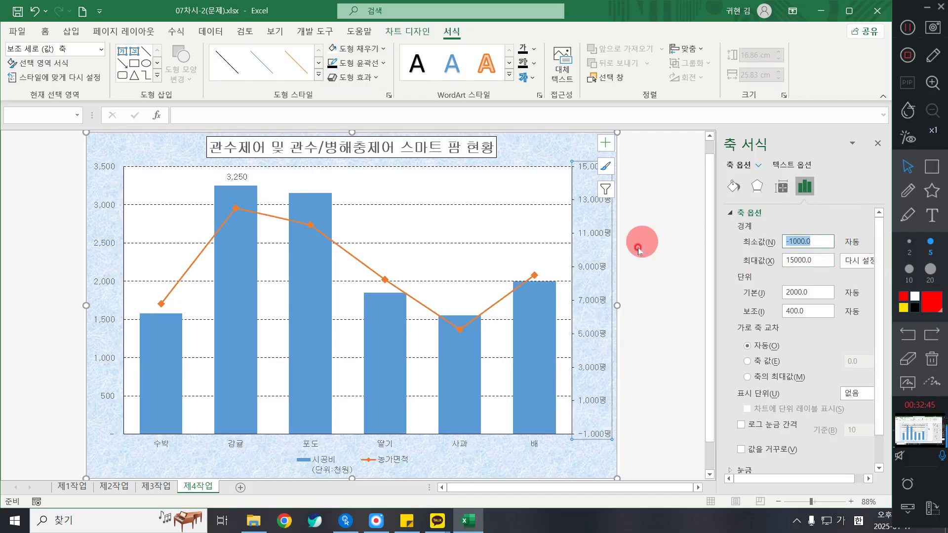
{"action": "type", "text": "0"}
{"action": "key", "text": "Return"}
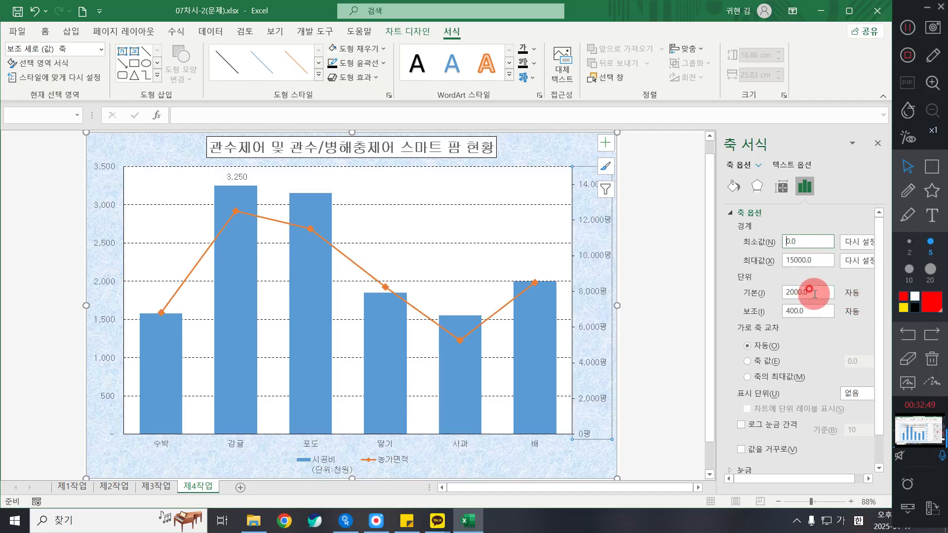
Set the secondary vertical axis major unit (기본) to 3000.
{"action": "left_click_drag", "start_coordinate": [809, 289], "coordinate": [865, 291]}
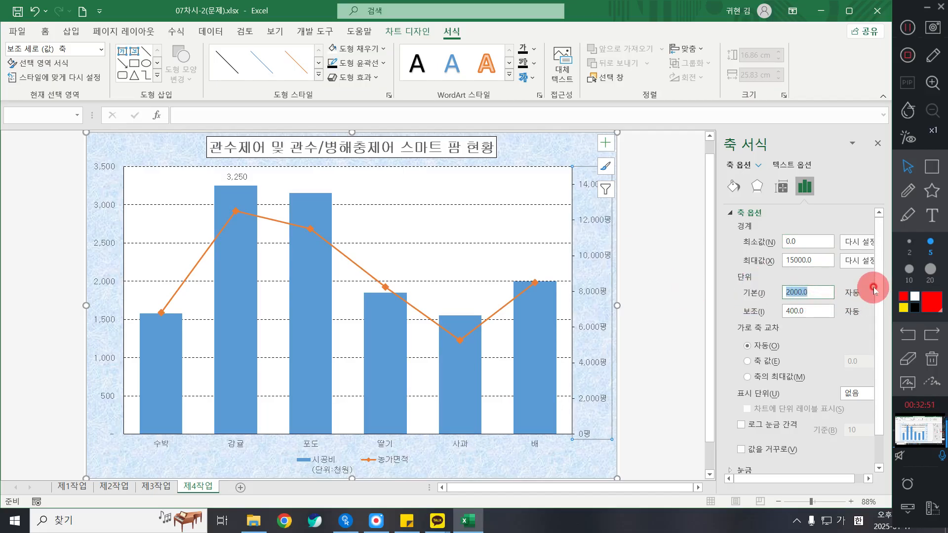
{"action": "type", "text": "3"}
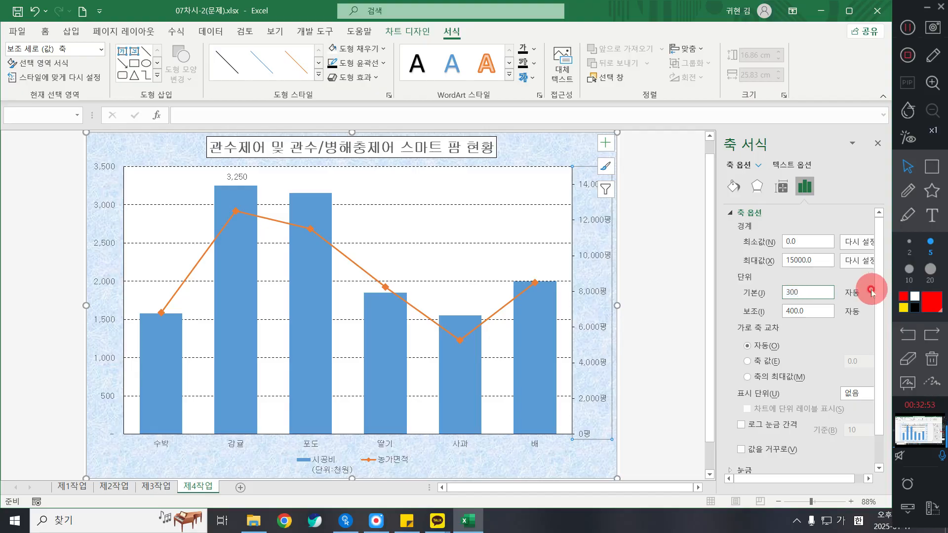
{"action": "left_click", "coordinate": [870, 296]}
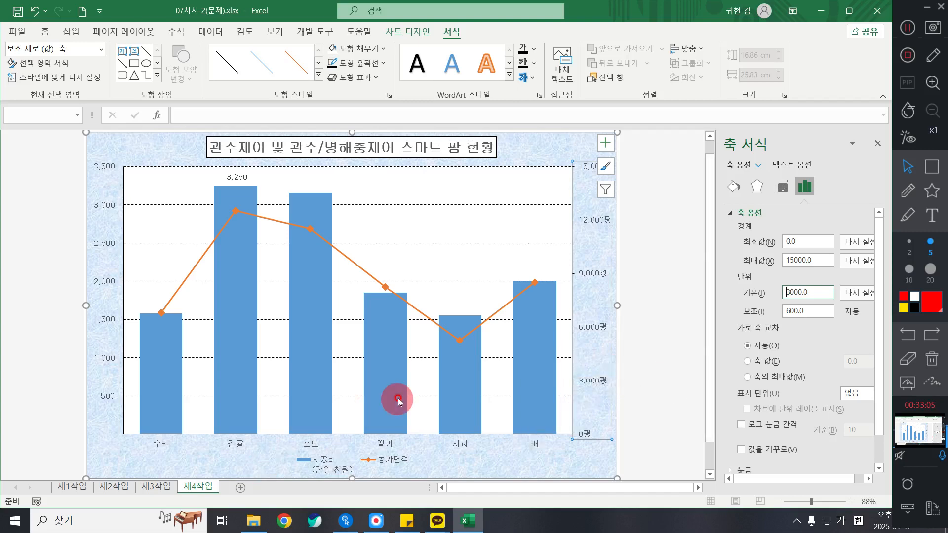
{"action": "right_click", "coordinate": [334, 463]}
{"action": "left_click", "coordinate": [589, 386]}
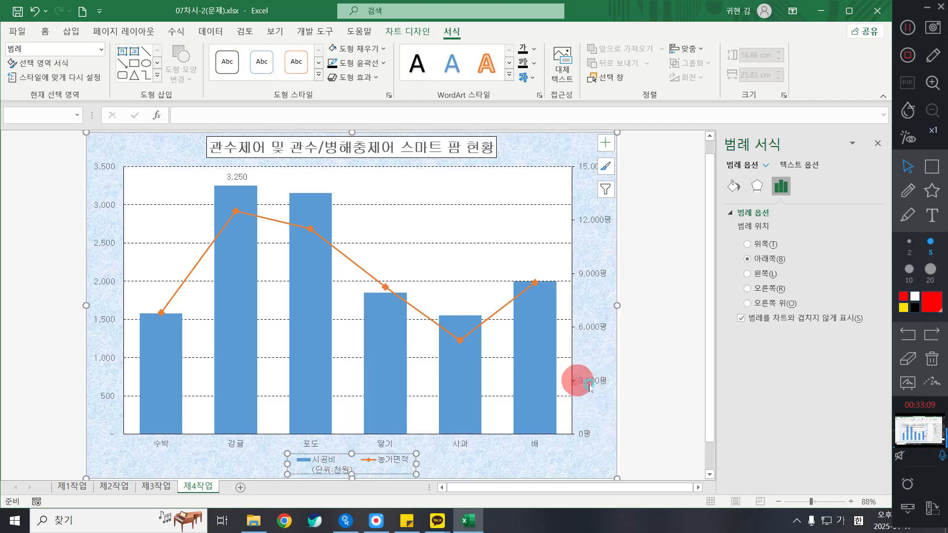
{"action": "left_click", "coordinate": [589, 387]}
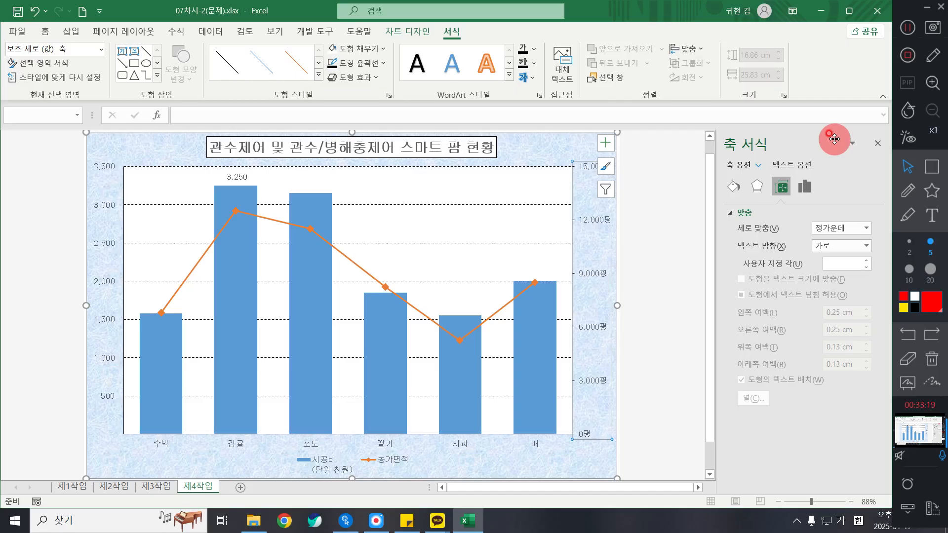
{"action": "left_click", "coordinate": [805, 187]}
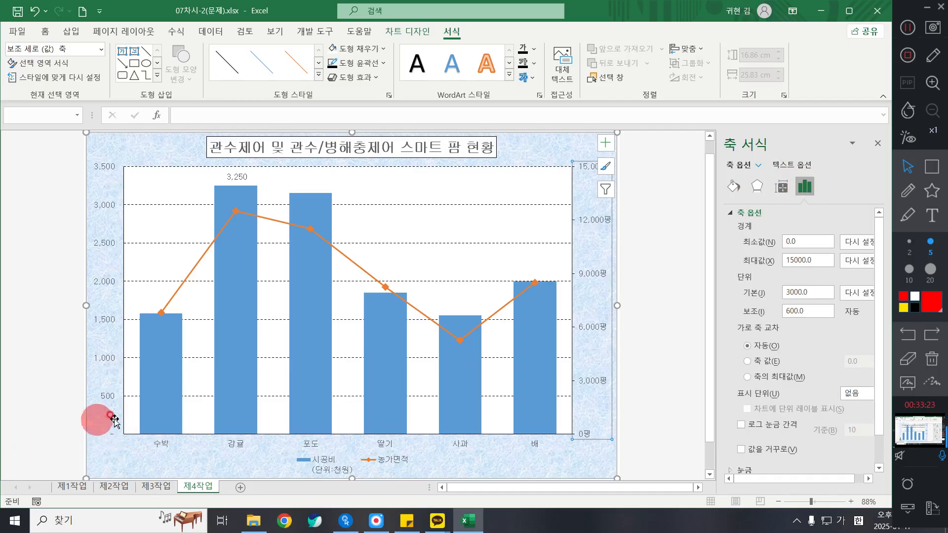
{"action": "left_click", "coordinate": [932, 166]}
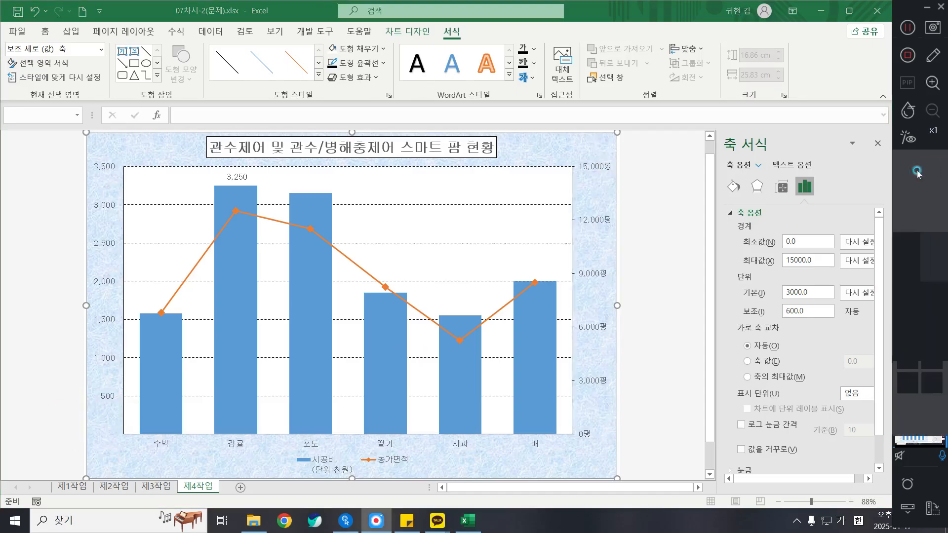
{"action": "left_click_drag", "start_coordinate": [99, 422], "coordinate": [127, 452]}
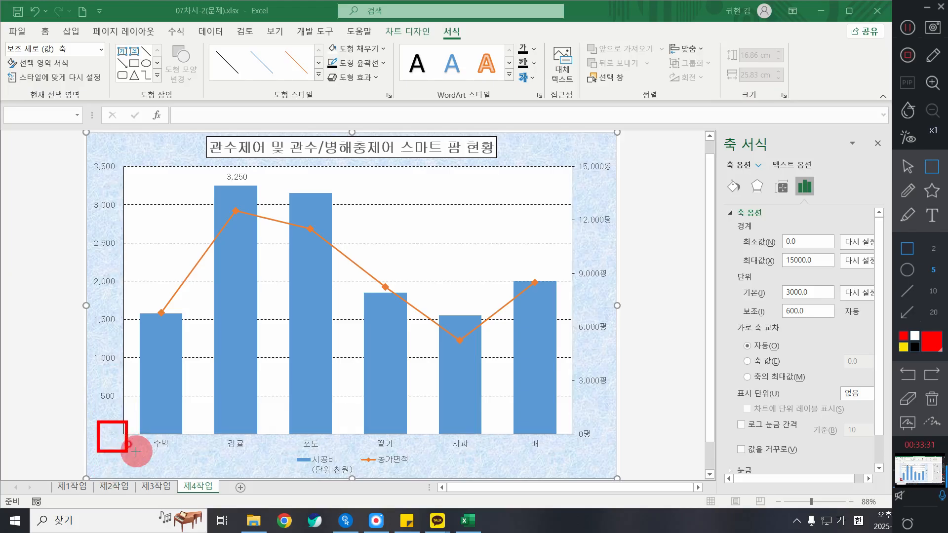
{"action": "left_click", "coordinate": [908, 167]}
Apply Comma Style (쉼표 스타일) to the 시공비 values in G5:G12 of the 제1작업 sheet and close the formatting pane.
{"action": "left_click", "coordinate": [73, 491]}
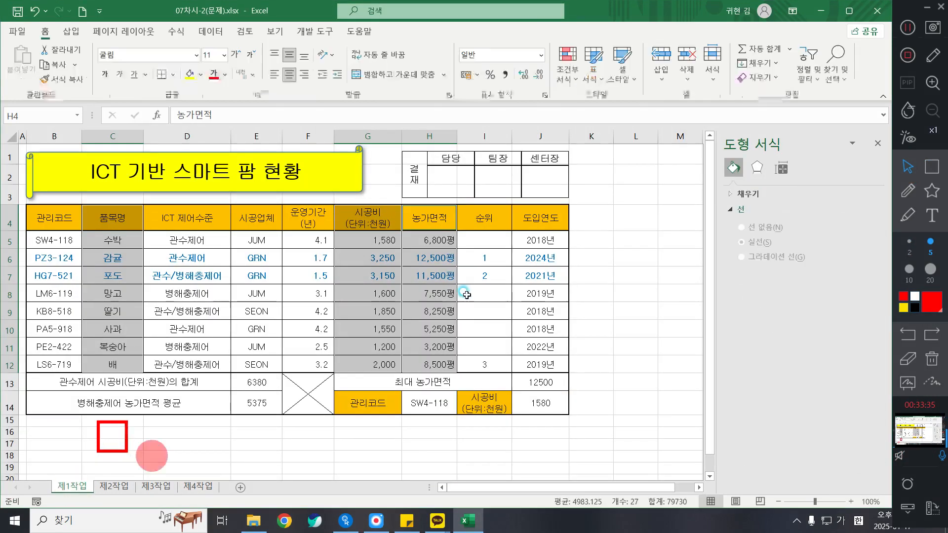
{"action": "left_click", "coordinate": [365, 245]}
{"action": "left_click_drag", "start_coordinate": [371, 270], "coordinate": [378, 366]}
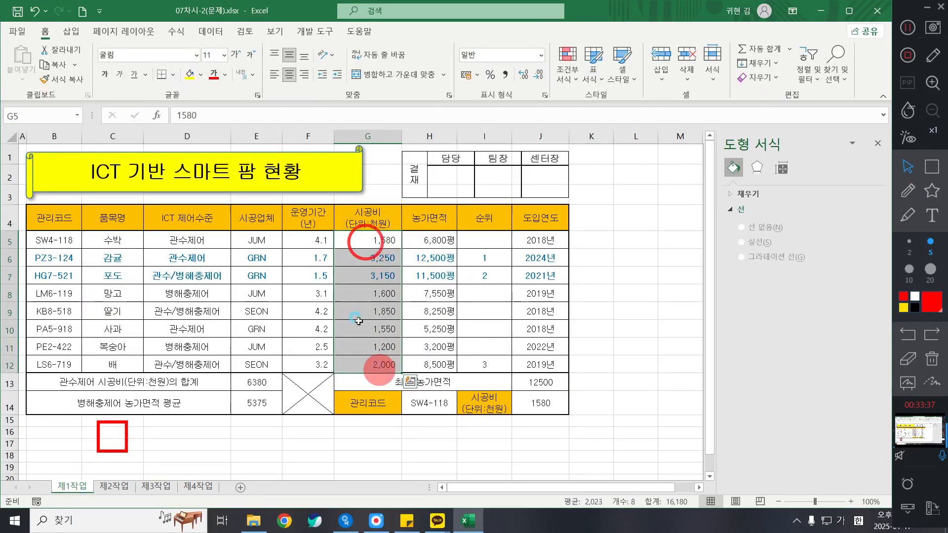
{"action": "left_click", "coordinate": [502, 74]}
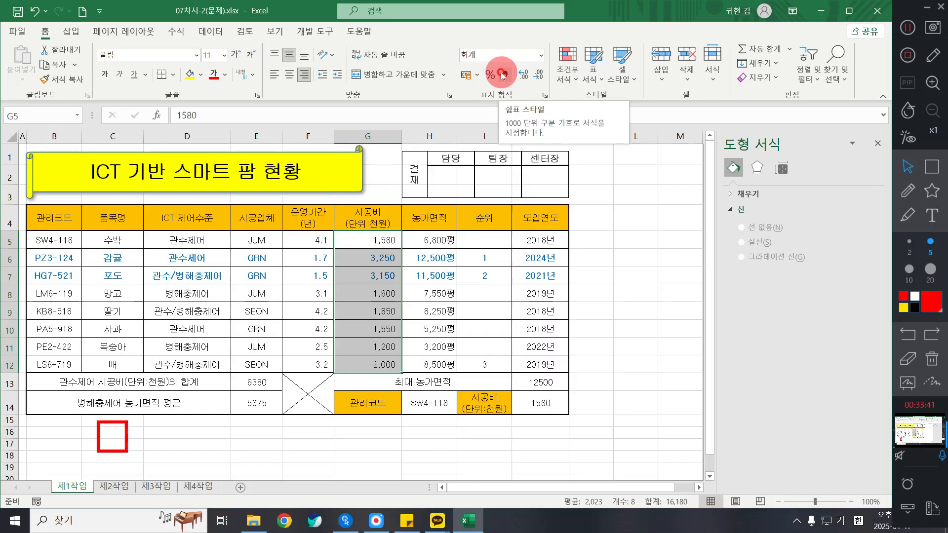
{"action": "left_click", "coordinate": [878, 143]}
Set the number format category of the primary vertical axis in the 제4작업 chart to 숫자.
{"action": "left_click", "coordinate": [183, 489]}
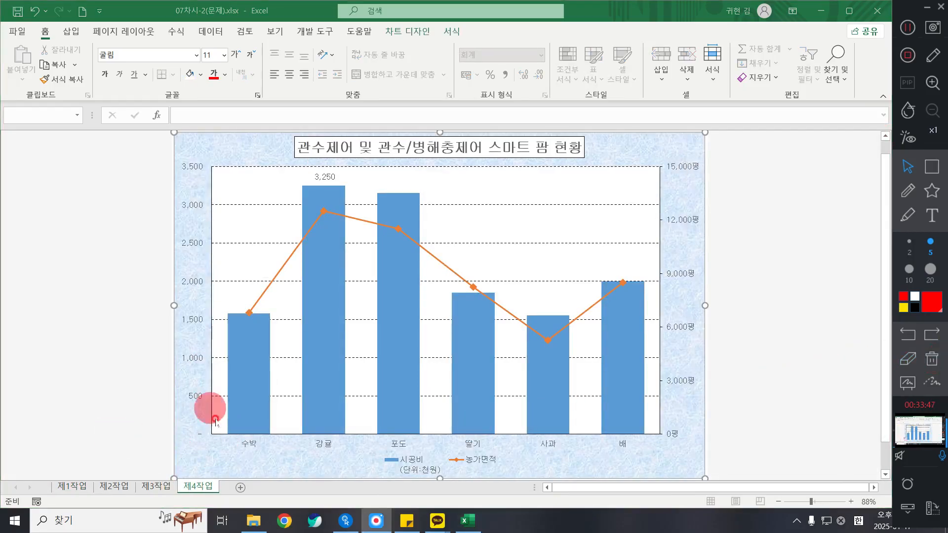
{"action": "left_click", "coordinate": [190, 396]}
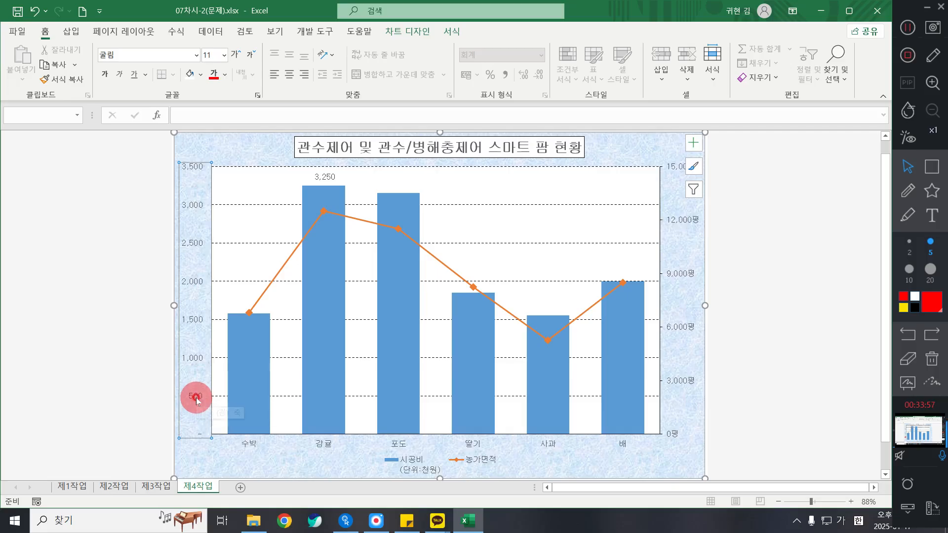
{"action": "right_click", "coordinate": [193, 396]}
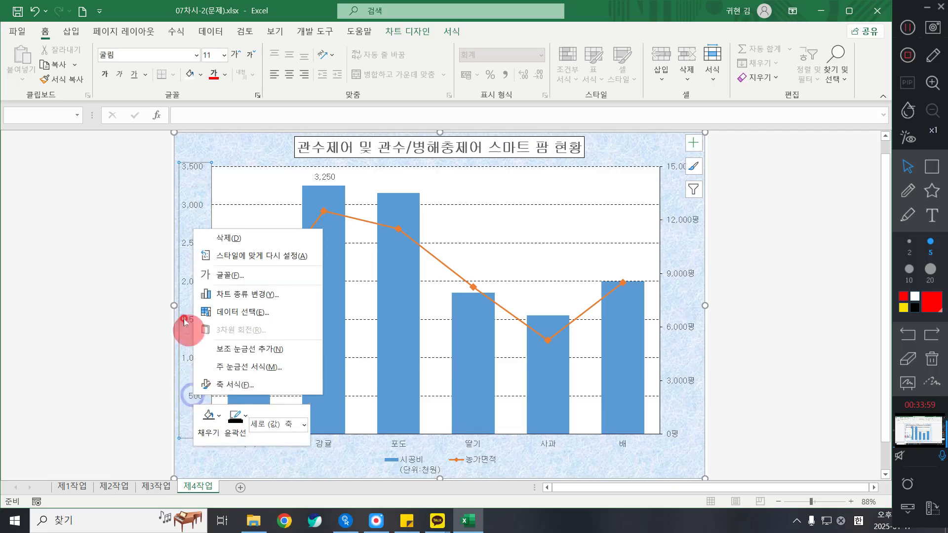
{"action": "left_click", "coordinate": [196, 395]}
{"action": "double_click", "coordinate": [195, 395]}
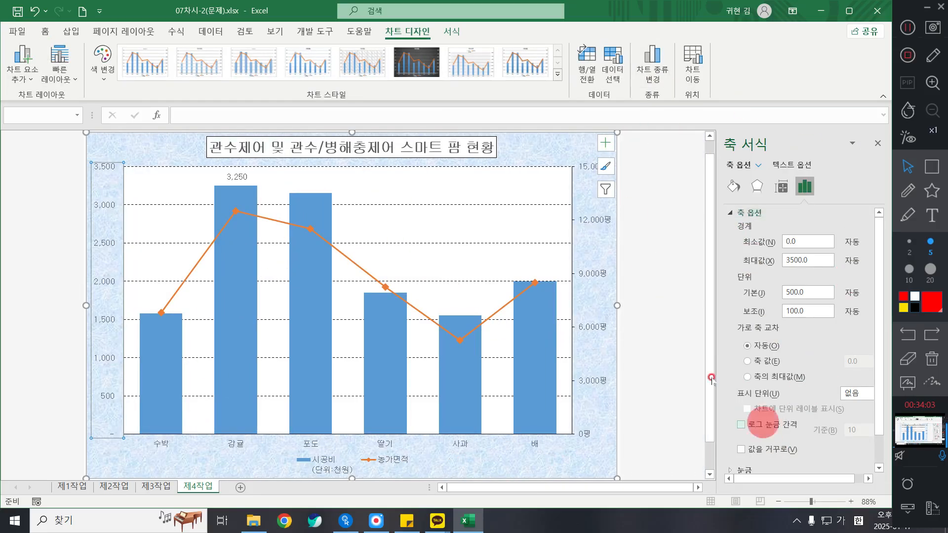
{"action": "mouse_move", "coordinate": [879, 231]}
{"action": "left_mouse_down"}
{"action": "mouse_move", "coordinate": [874, 224]}
{"action": "mouse_move", "coordinate": [877, 239]}
{"action": "left_mouse_up"}
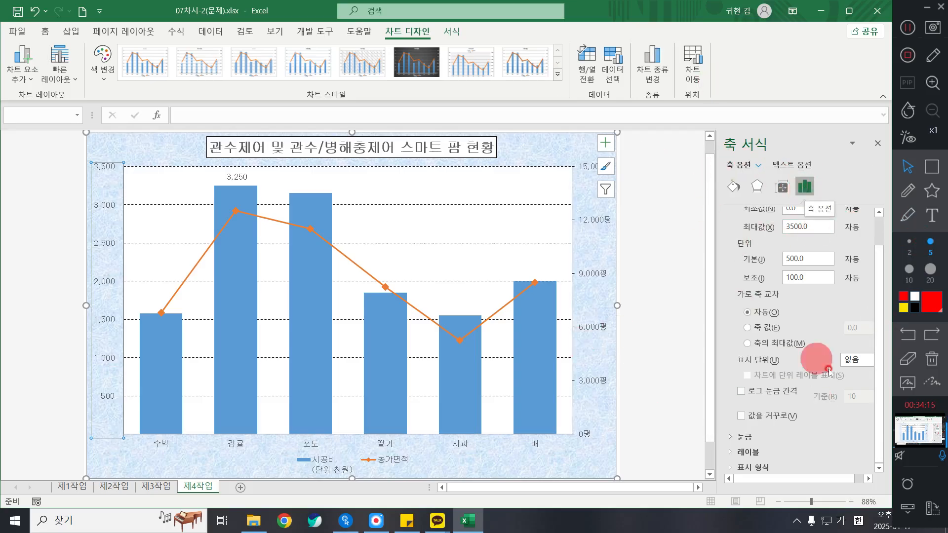
{"action": "left_click", "coordinate": [749, 468]}
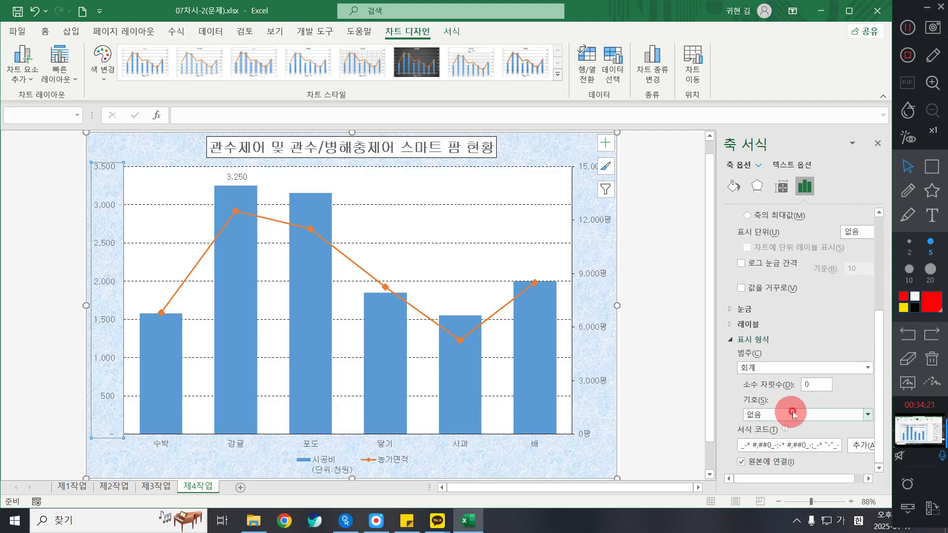
{"action": "left_click", "coordinate": [763, 369]}
{"action": "left_click", "coordinate": [751, 237]}
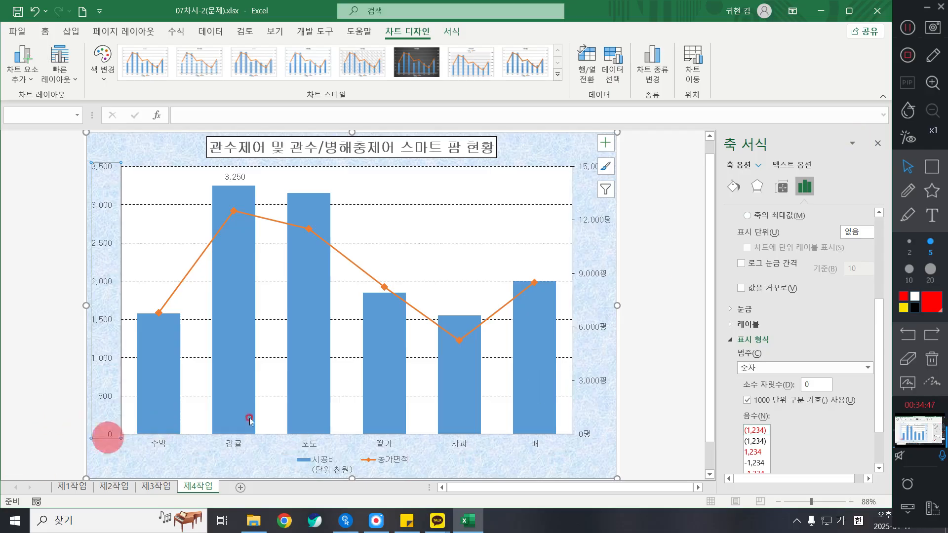
Set the primary vertical axis number format to 회계 with the symbol 없음 and close the axis formatting options.
{"action": "left_click", "coordinate": [781, 370]}
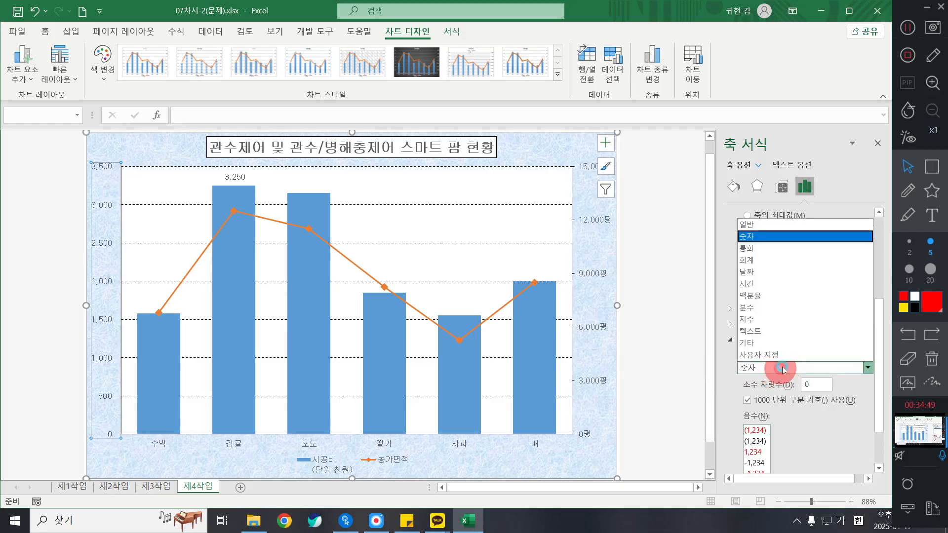
{"action": "left_click", "coordinate": [760, 260]}
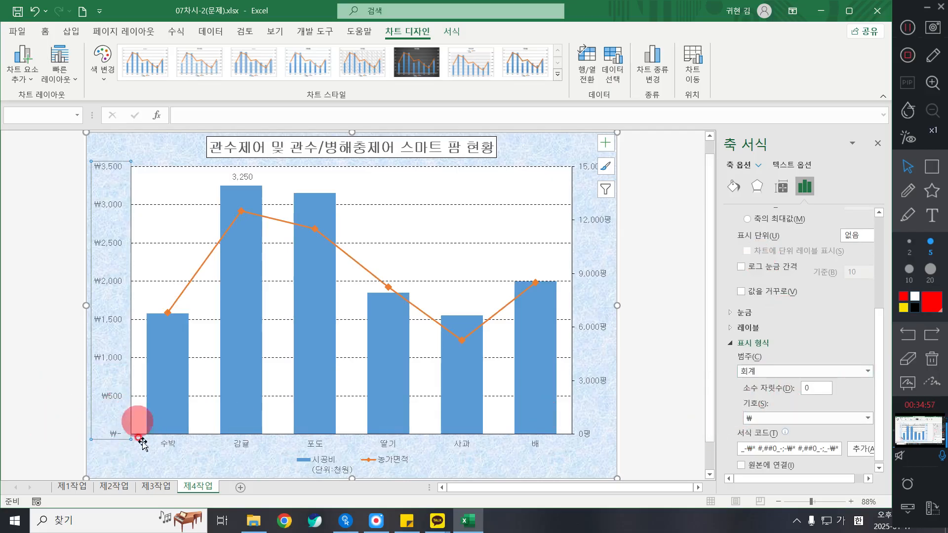
{"action": "left_click", "coordinate": [825, 419]}
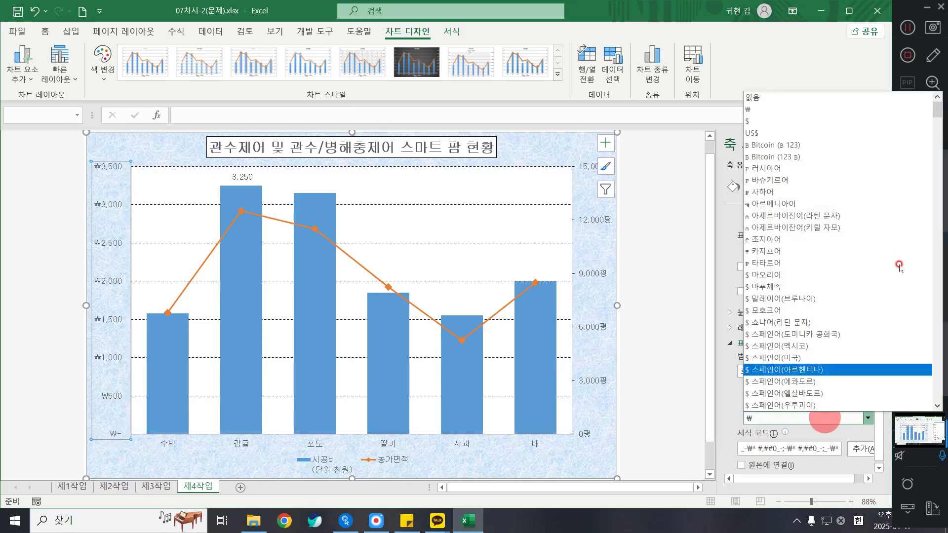
{"action": "left_click", "coordinate": [823, 131]}
{"action": "left_click", "coordinate": [825, 419]}
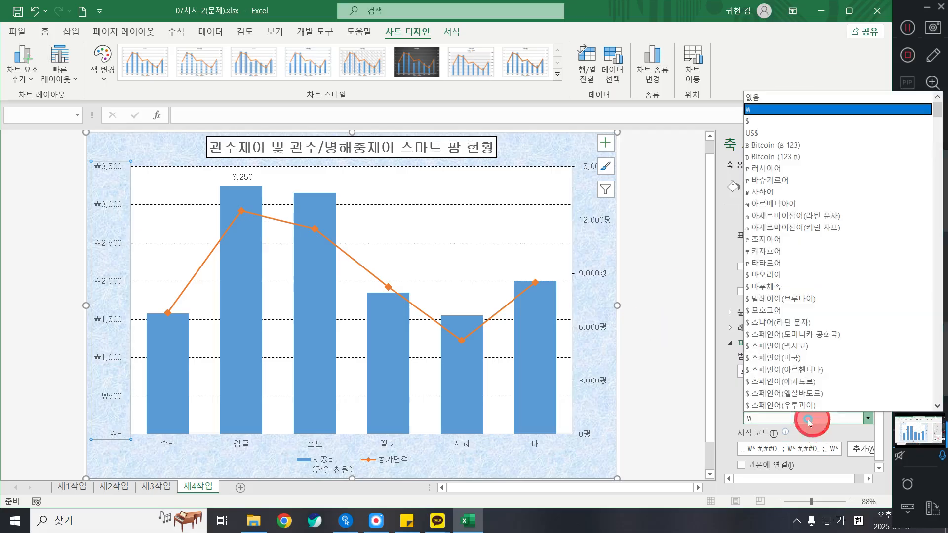
{"action": "left_click", "coordinate": [765, 101]}
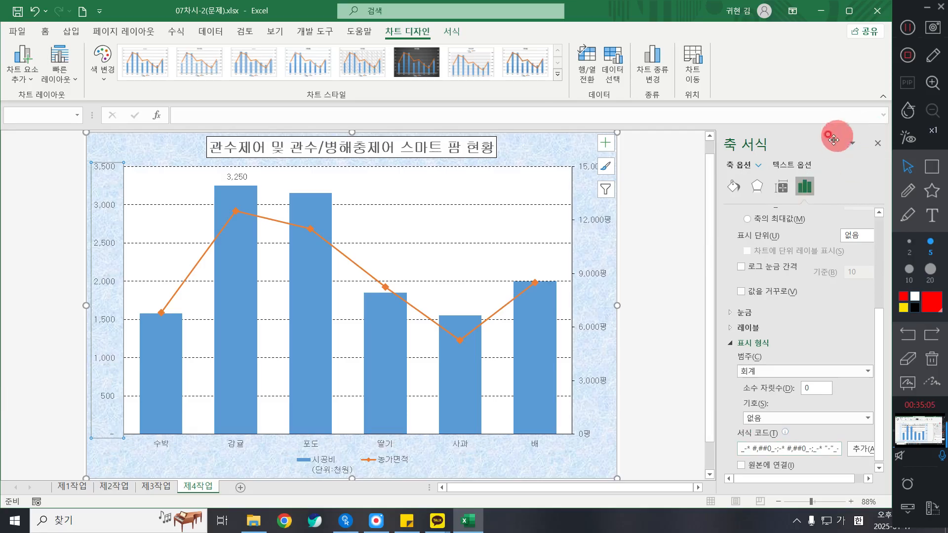
{"action": "left_click", "coordinate": [881, 143]}
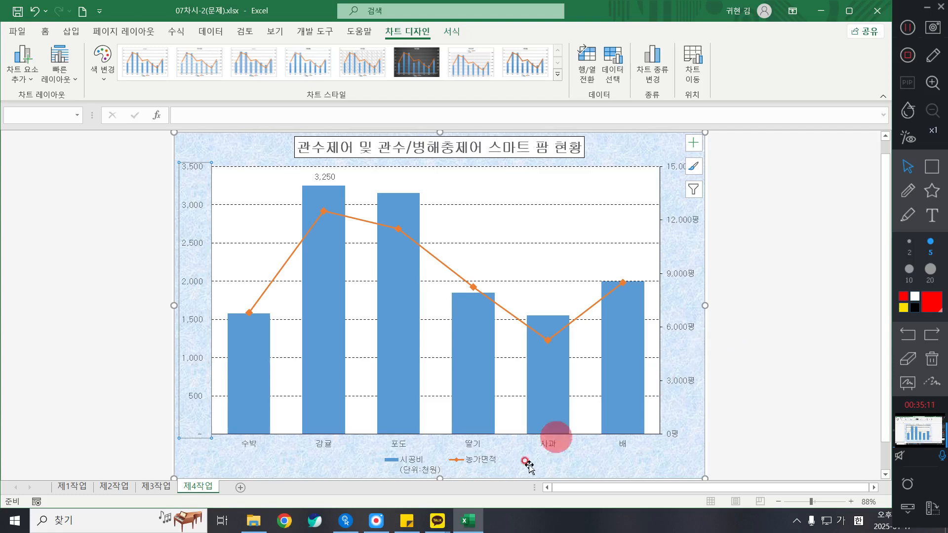
Replace the 시공비 series name reference in the chart's data source with the text 시고빙(단위:천원) and apply the change.
{"action": "right_click", "coordinate": [431, 468]}
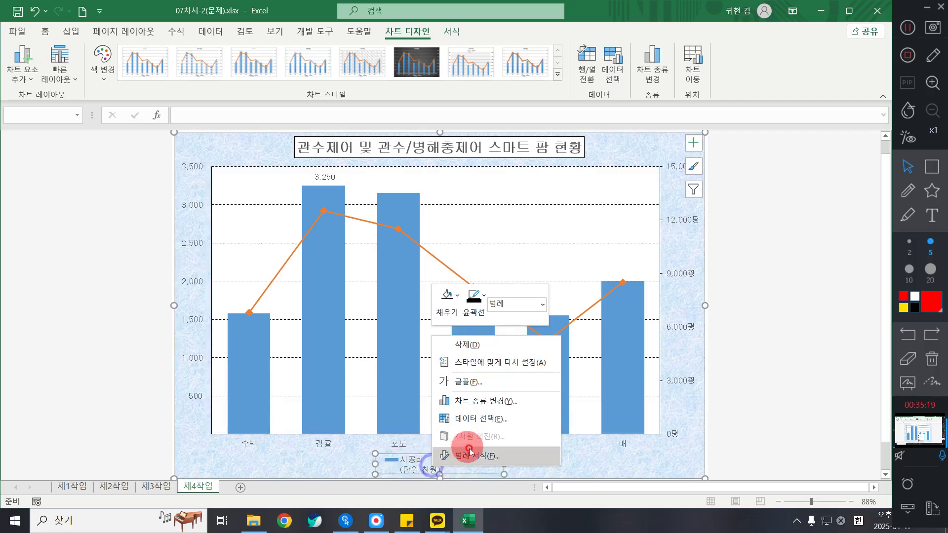
{"action": "left_click", "coordinate": [481, 418]}
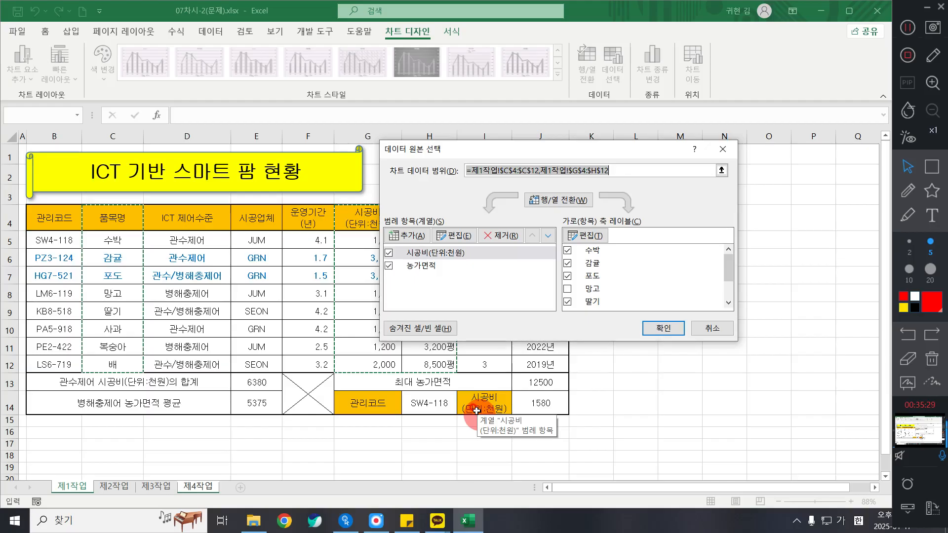
{"action": "left_click", "coordinate": [443, 256]}
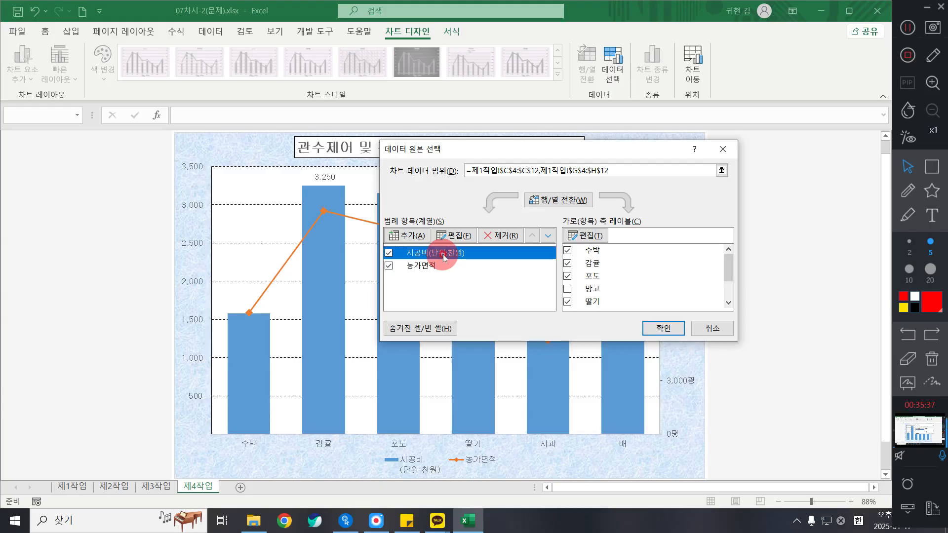
{"action": "left_click", "coordinate": [465, 233]}
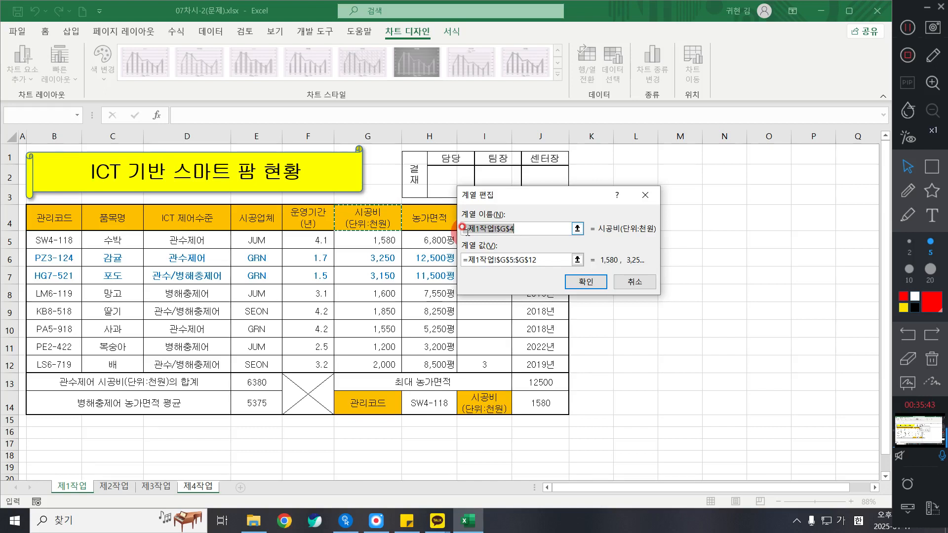
{"action": "key", "text": "Delete"}
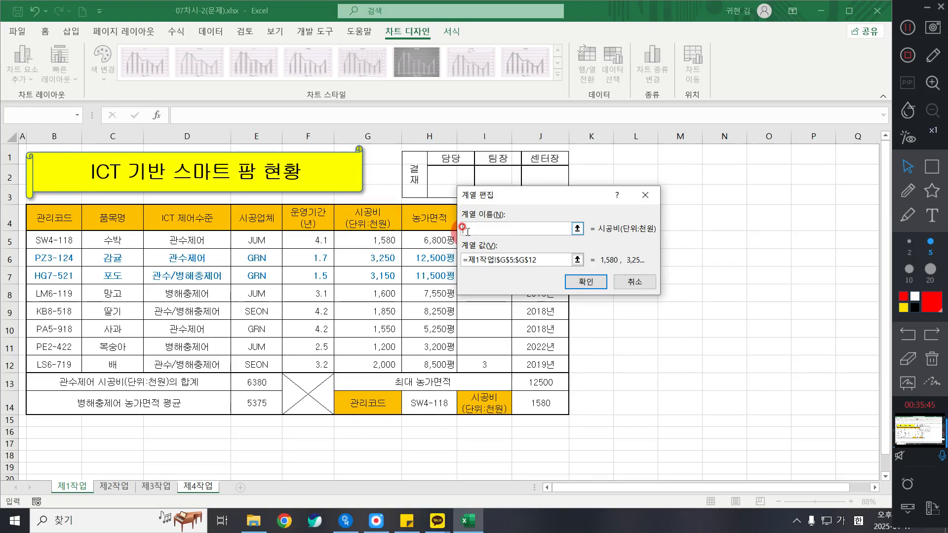
{"action": "type", "text": "시공비"}
{"action": "type", "text": "(단위:처"}
{"action": "left_click", "coordinate": [587, 281]}
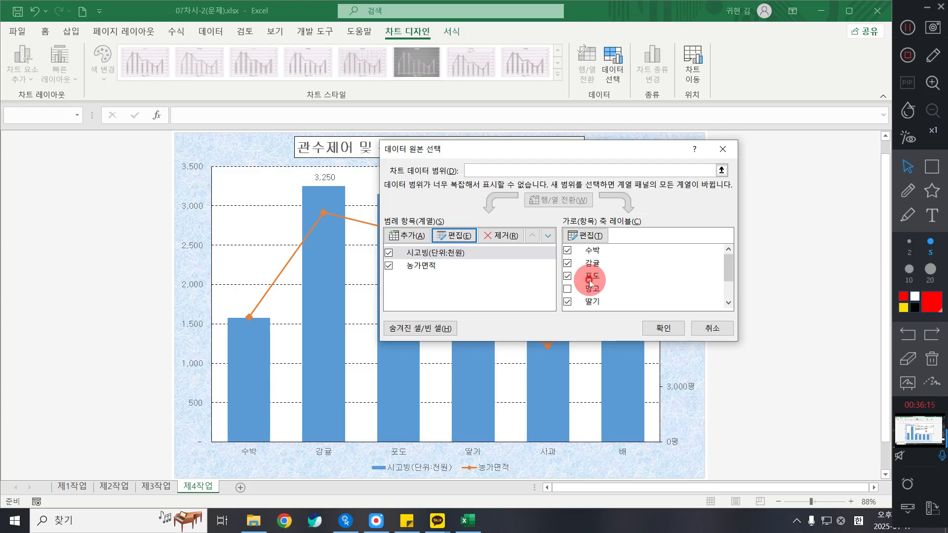
{"action": "left_click", "coordinate": [656, 328]}
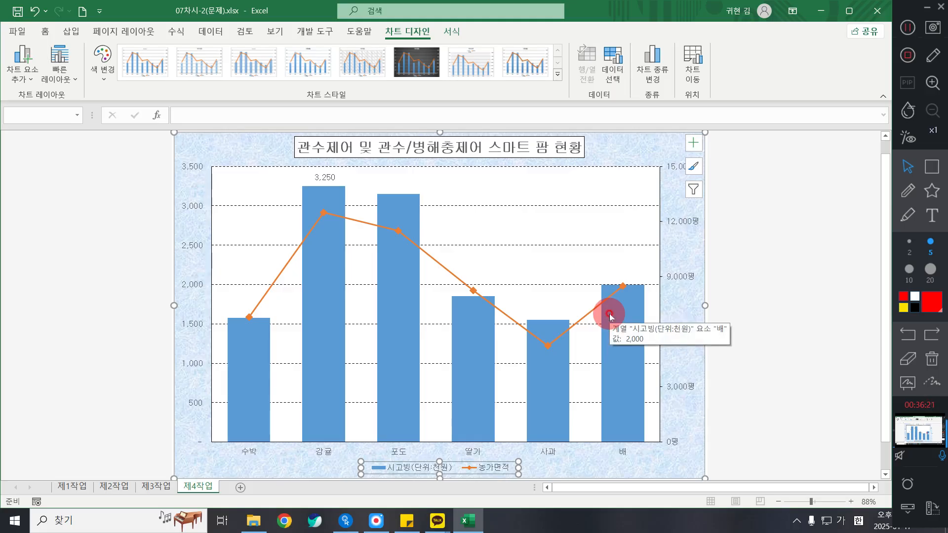
Draw a rectangular speech-bubble callout about 1.42 cm high and 3.32 cm wide beside the 3,250 data label.
{"action": "left_click", "coordinate": [71, 31]}
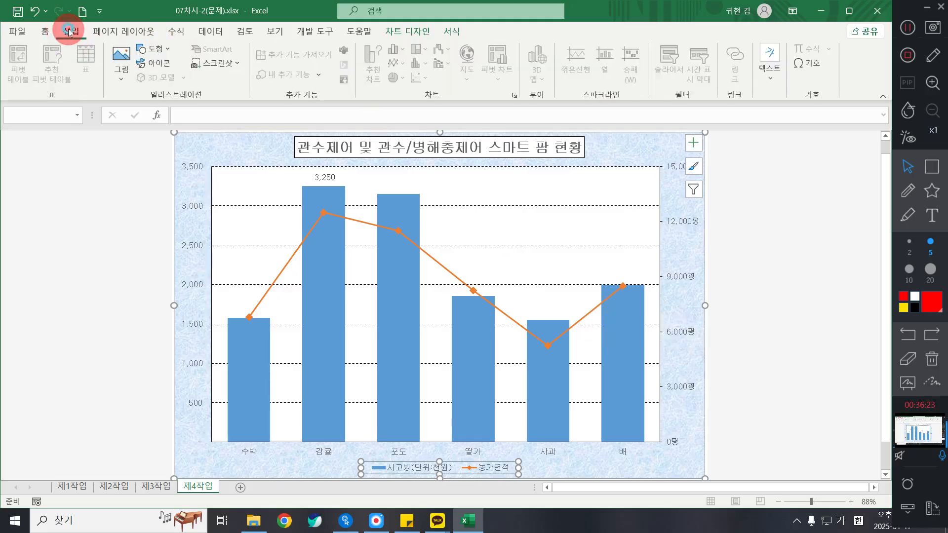
{"action": "left_click", "coordinate": [153, 49]}
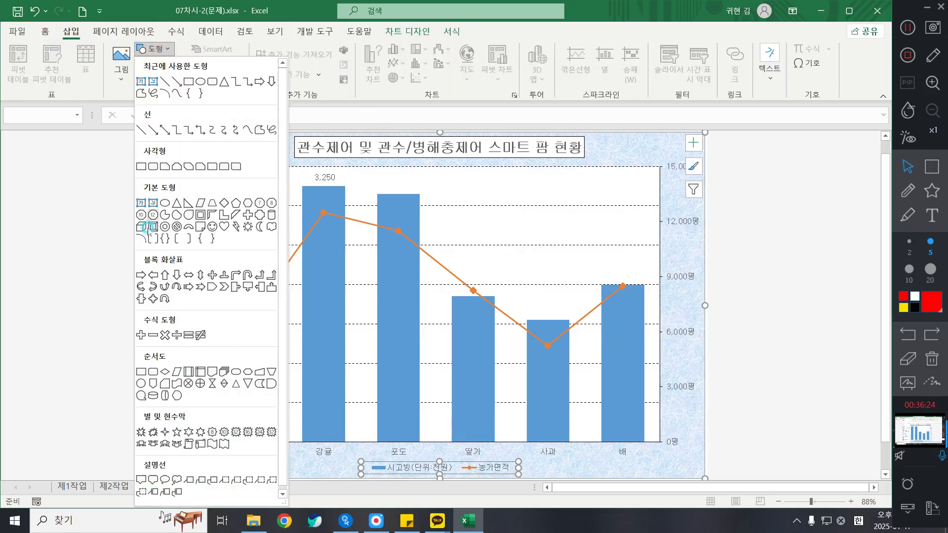
{"action": "left_click", "coordinate": [141, 480]}
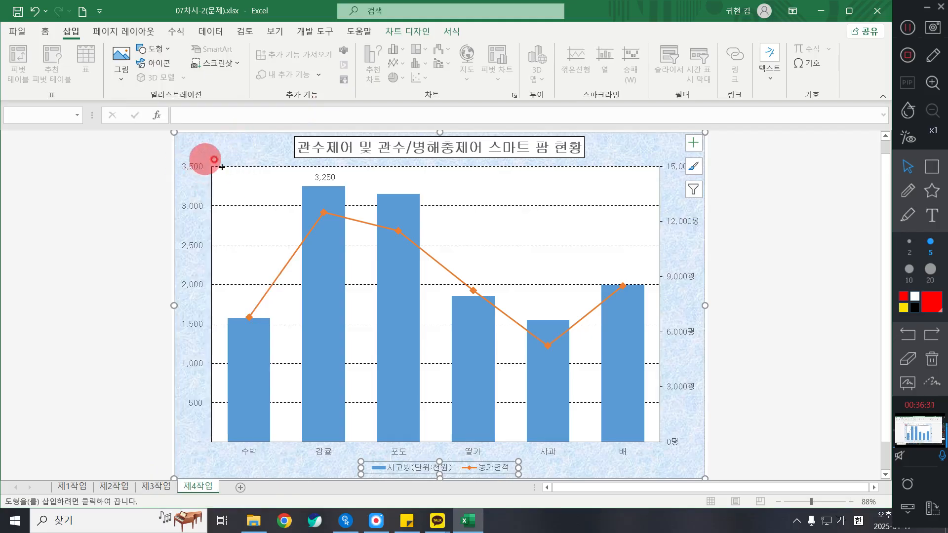
{"action": "mouse_move", "coordinate": [222, 173]}
{"action": "left_mouse_down"}
{"action": "mouse_move", "coordinate": [291, 202]}
{"action": "mouse_move", "coordinate": [289, 176]}
{"action": "mouse_move", "coordinate": [307, 177]}
{"action": "left_mouse_up"}
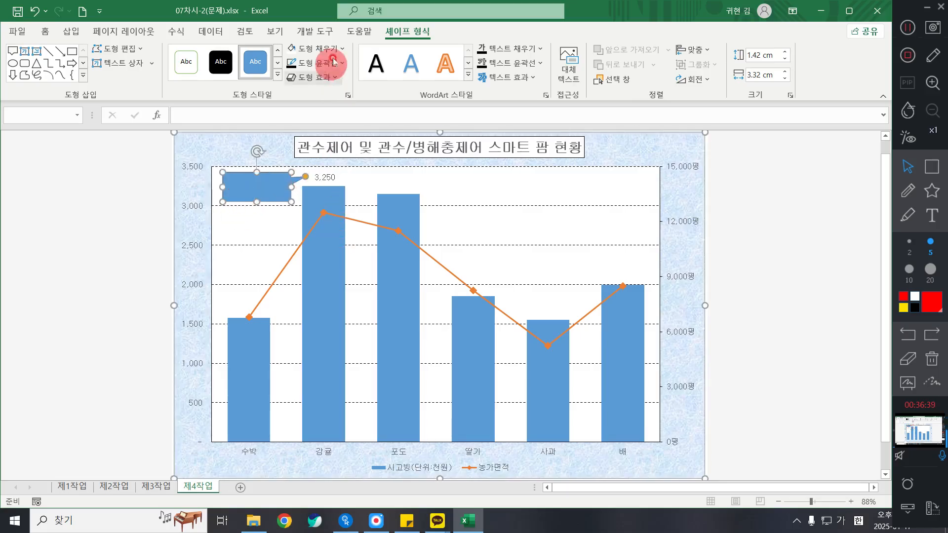
Apply the shape style 색 윤곽선 - 파랑, 강조 1 to the callout and enter the text 최대 시공비 in it.
{"action": "left_click", "coordinate": [412, 32]}
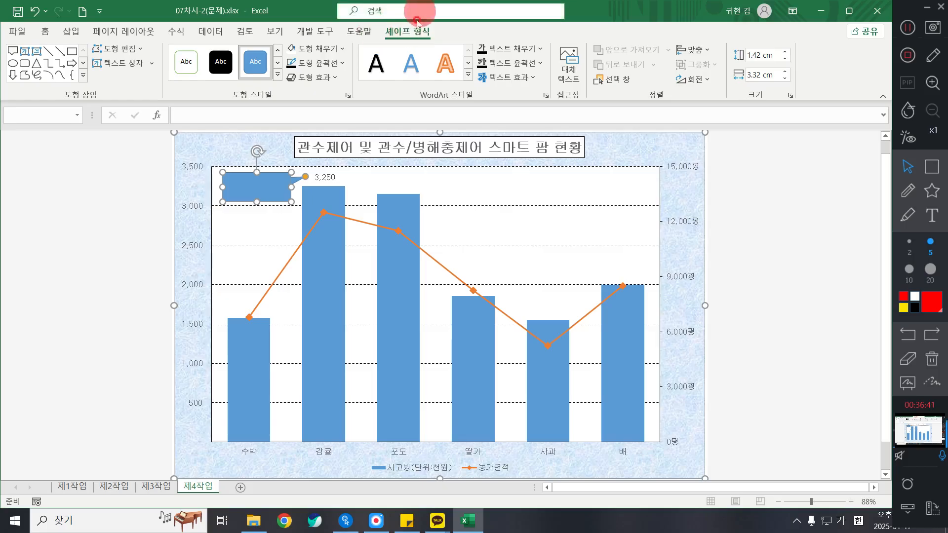
{"action": "left_click", "coordinate": [278, 77]}
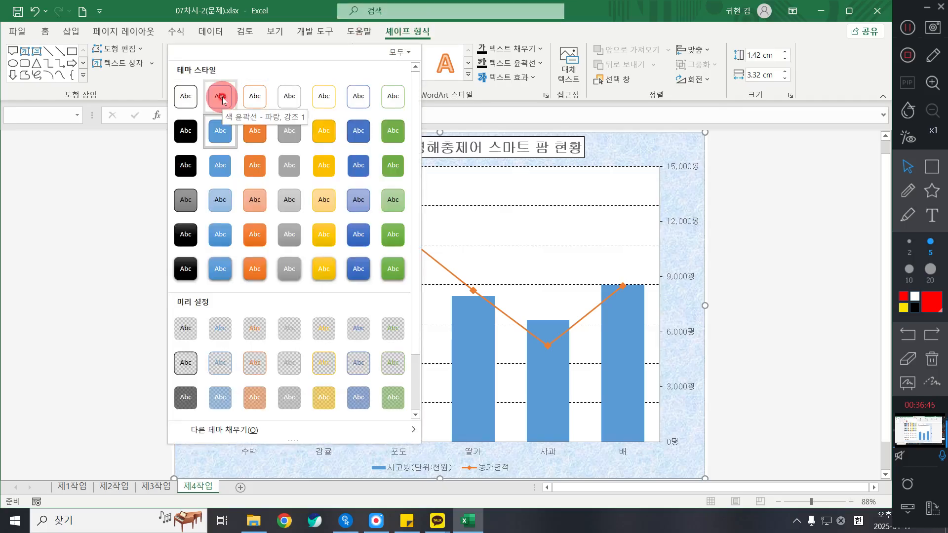
{"action": "left_click", "coordinate": [222, 99]}
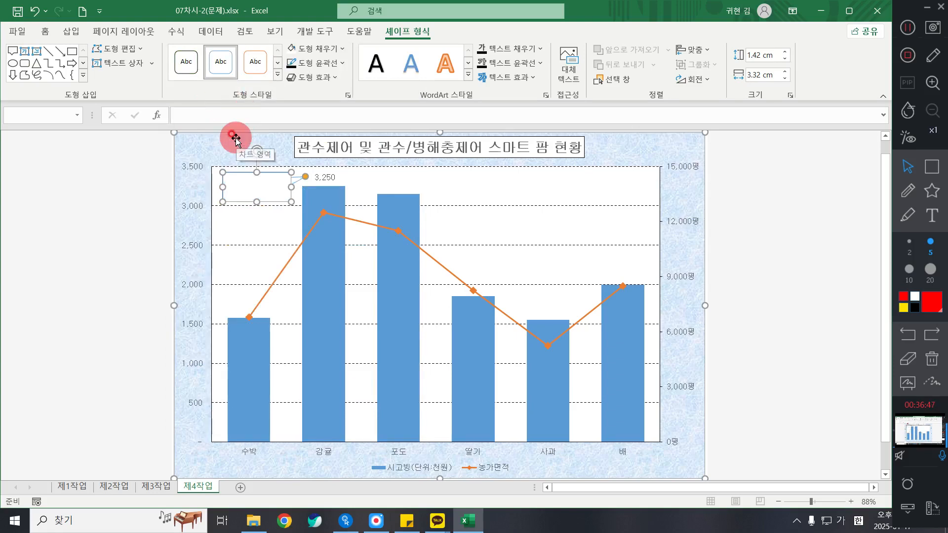
{"action": "type", "text": "시공비"}
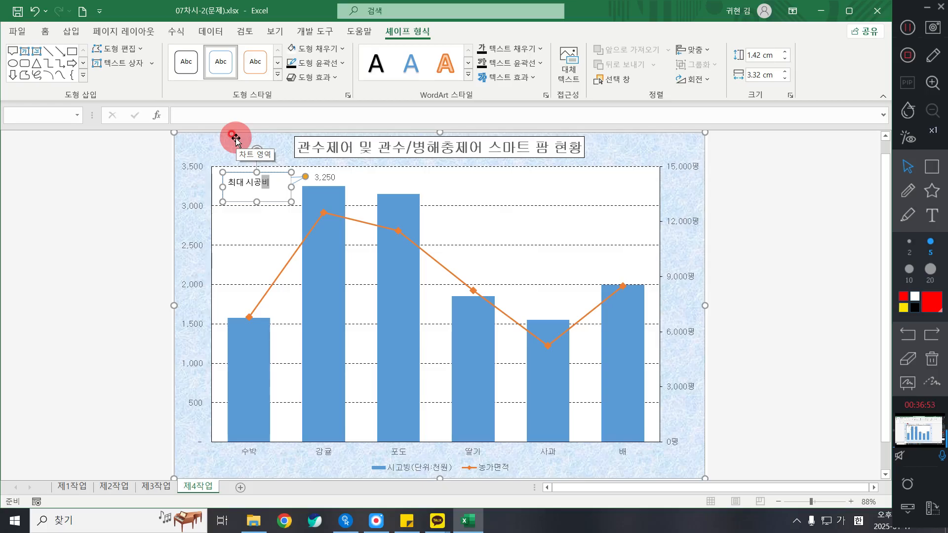
{"action": "left_click", "coordinate": [281, 195]}
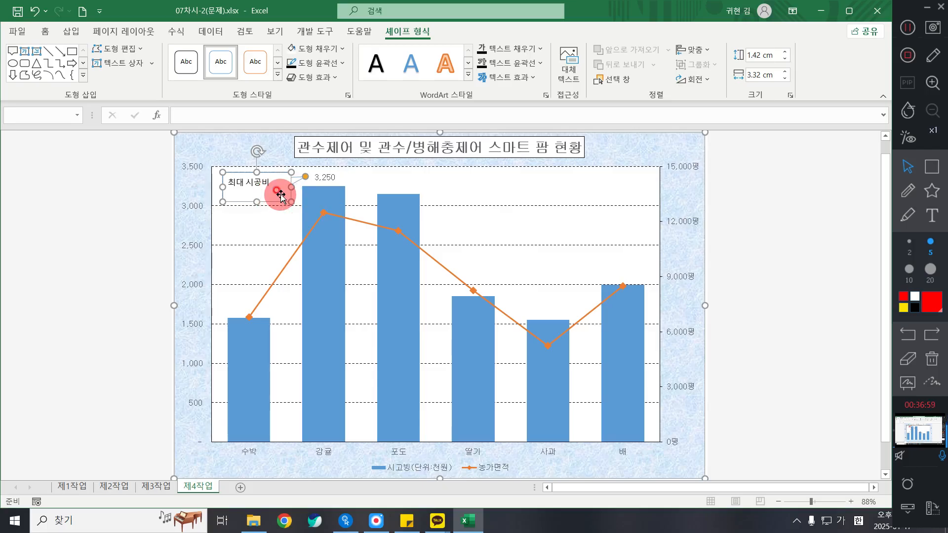
Set the callout's font to 굴림, center its text vertically and horizontally, and deselect the callout.
{"action": "left_click", "coordinate": [43, 31]}
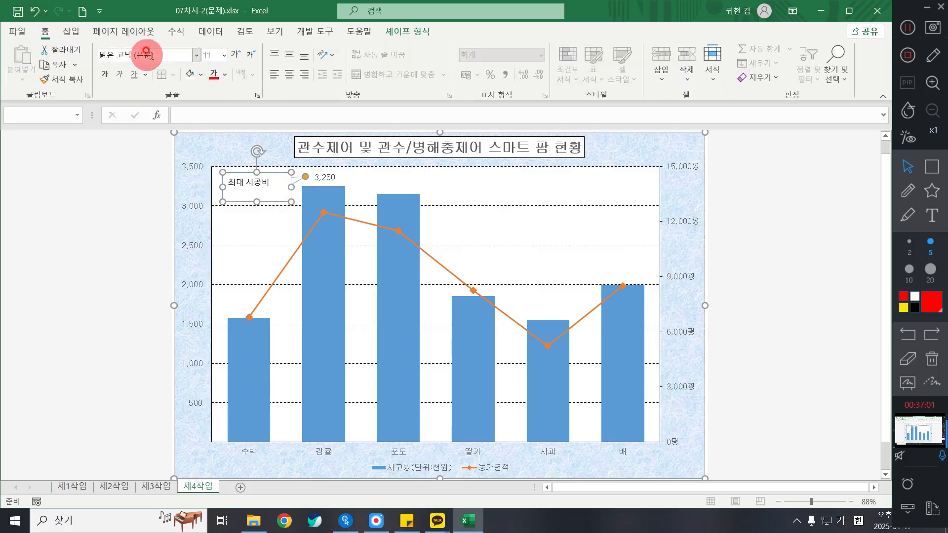
{"action": "left_click", "coordinate": [178, 55]}
{"action": "type", "text": "굴림"}
{"action": "key", "text": "Return"}
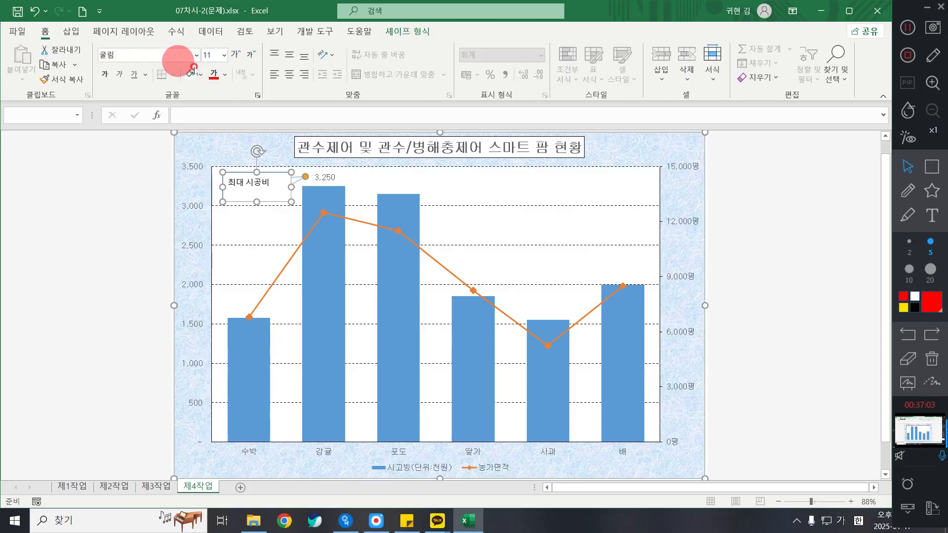
{"action": "left_click", "coordinate": [289, 56]}
{"action": "left_click", "coordinate": [290, 74]}
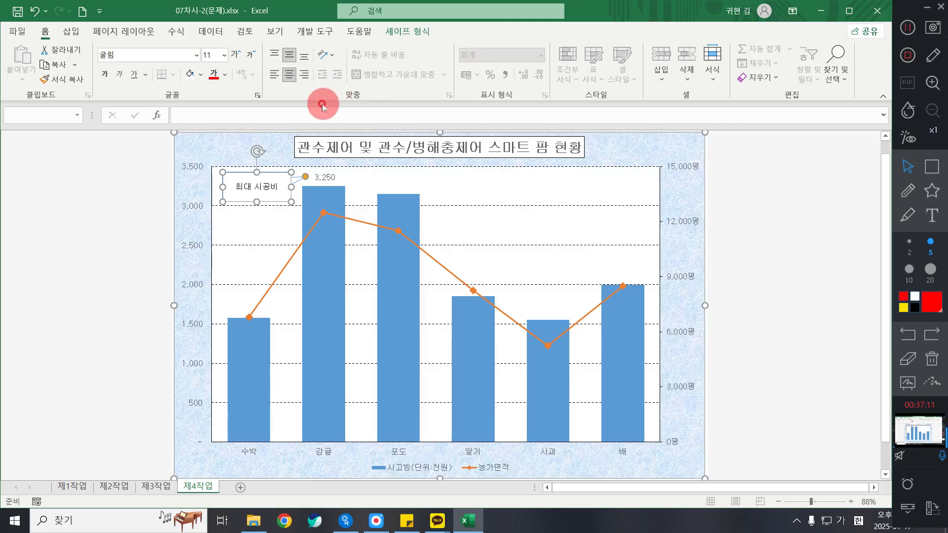
{"action": "left_click", "coordinate": [754, 235]}
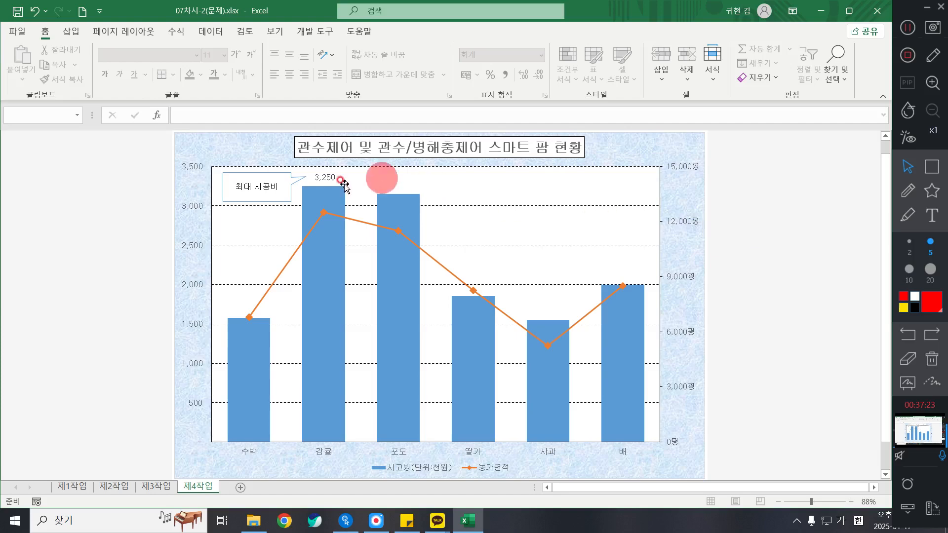
{"action": "left_click", "coordinate": [292, 178]}
{"action": "key", "text": "Delete"}
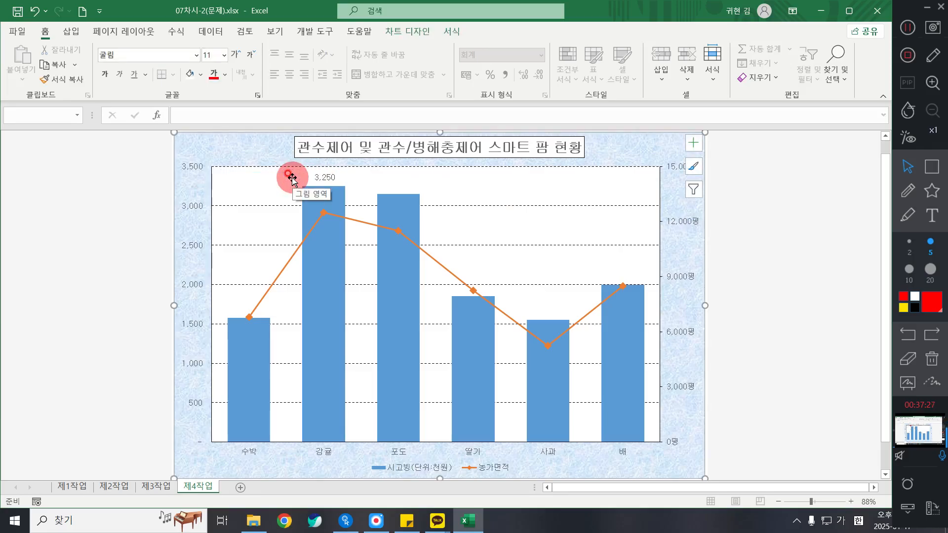
{"action": "key", "text": "ctrl+z"}
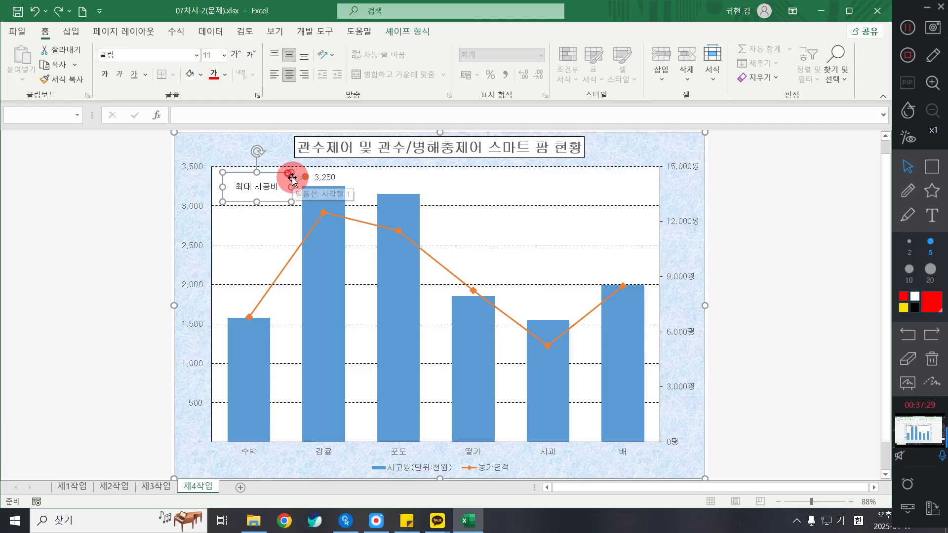